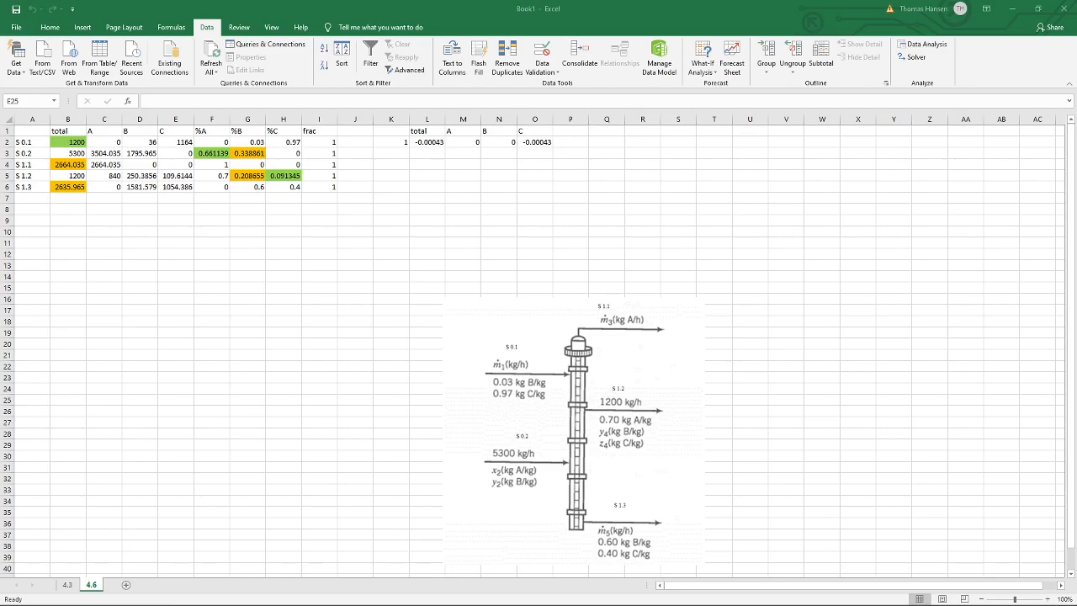
- Switch to assignments felder.pdf in Foxit Reader and examine strawberry jam problem 4.9 on page 3
key("alt+Tab")
scroll(224, 475, "down", 1)
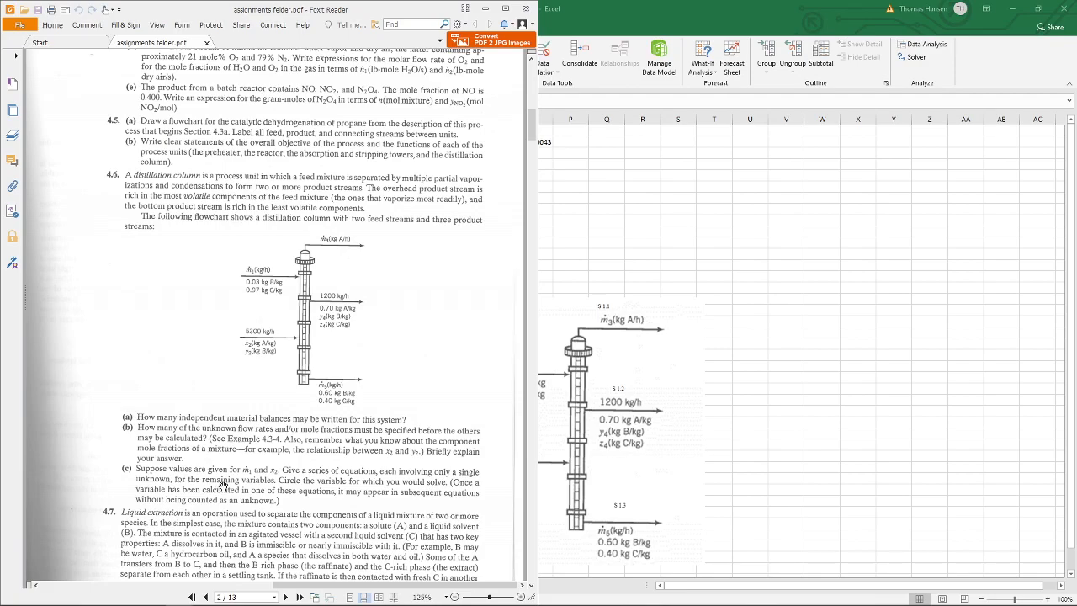
scroll(317, 388, "down", 1)
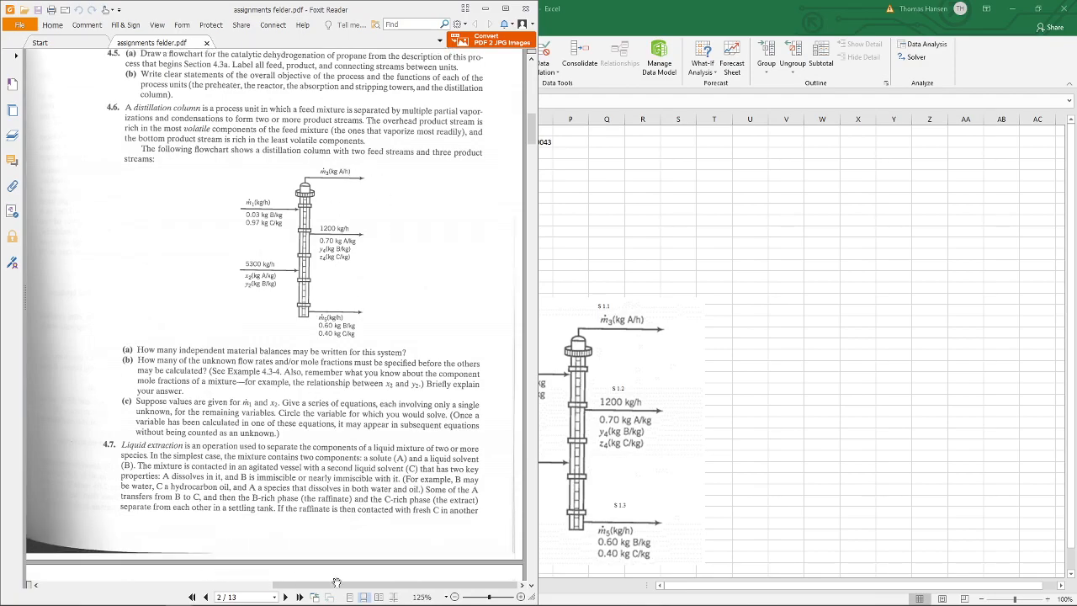
left_click_drag(326, 584, 115, 581)
scroll(256, 271, "down", 10)
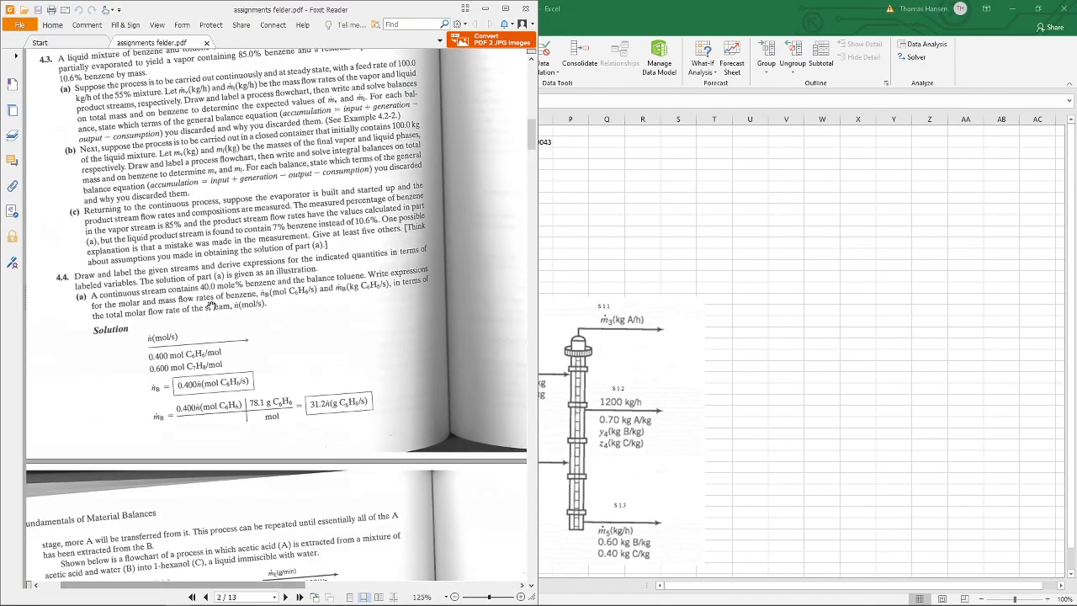
scroll(266, 371, "up", 1)
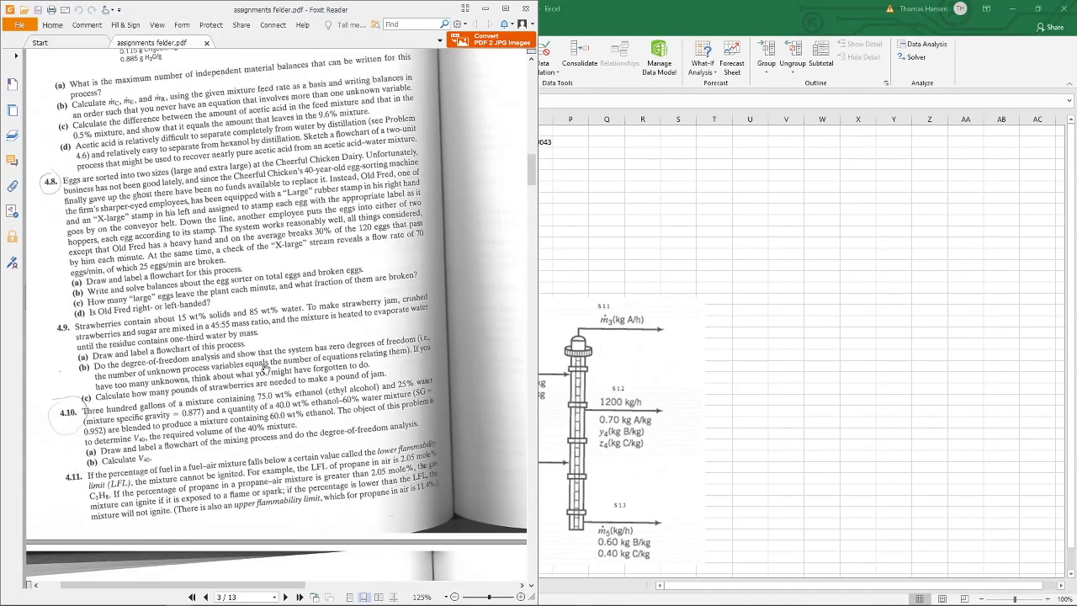
left_click_drag(181, 585, 189, 587)
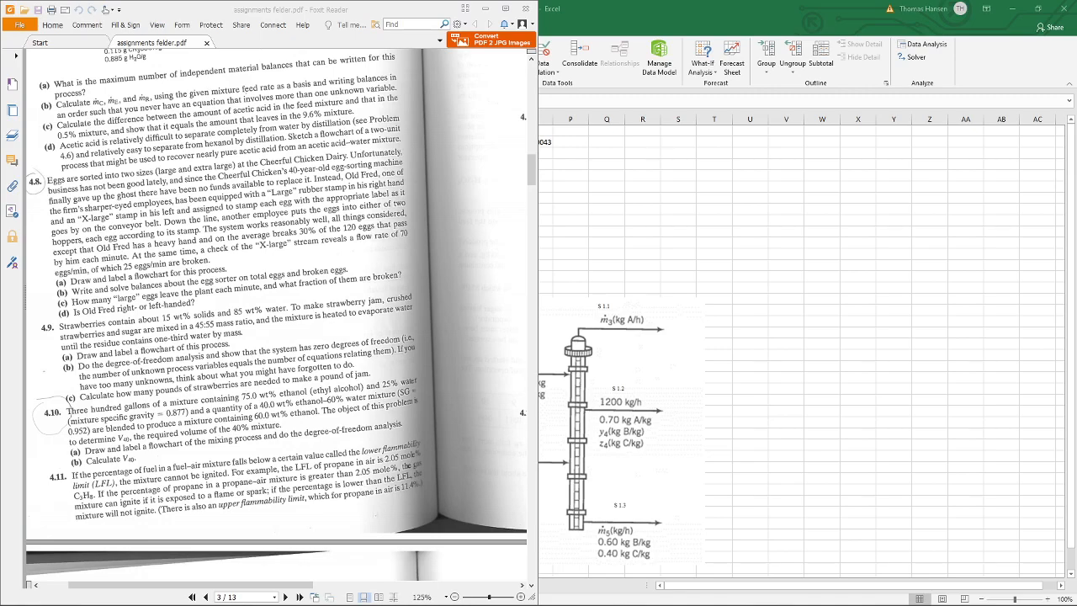
- Switch to PaperShow and sketch a process unit beside the old flowchart, with a horizontal feed S0,1 and a feed from below S0,2
key("alt+Tab")
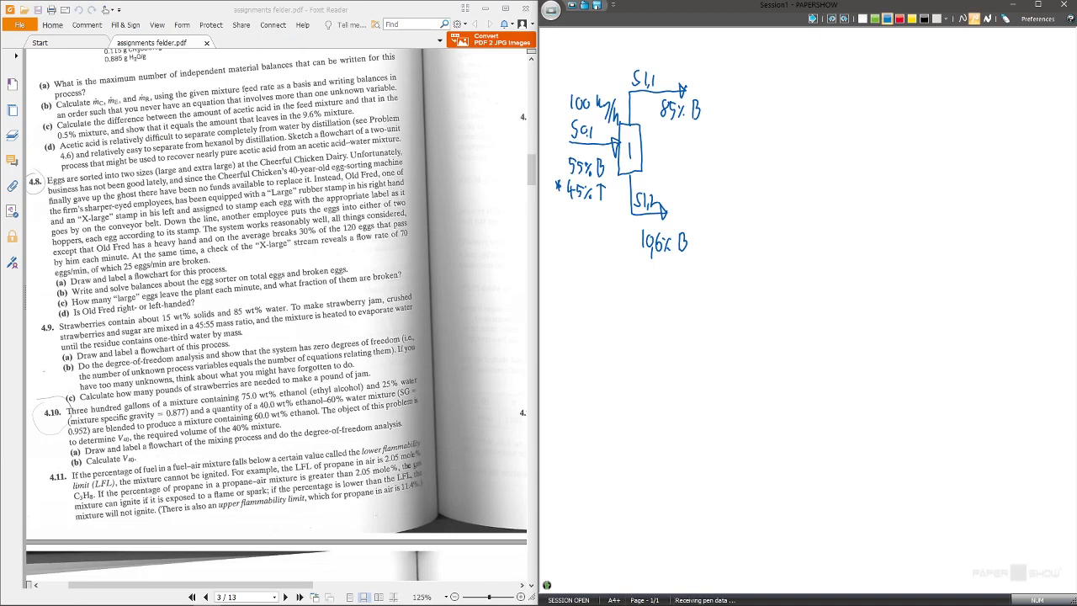
mouse_move(763, 133)
left_mouse_down()
mouse_move(762, 174)
mouse_move(784, 171)
mouse_move(785, 131)
mouse_move(763, 131)
left_mouse_up()
left_click_drag(704, 157, 763, 158)
mouse_move(754, 149)
left_mouse_down()
mouse_move(754, 170)
mouse_move(763, 159)
left_mouse_up()
mouse_move(777, 231)
left_mouse_down()
mouse_move(777, 253)
mouse_move(775, 177)
left_mouse_up()
mouse_move(774, 175)
left_mouse_down()
mouse_move(767, 183)
mouse_move(780, 187)
left_mouse_up()
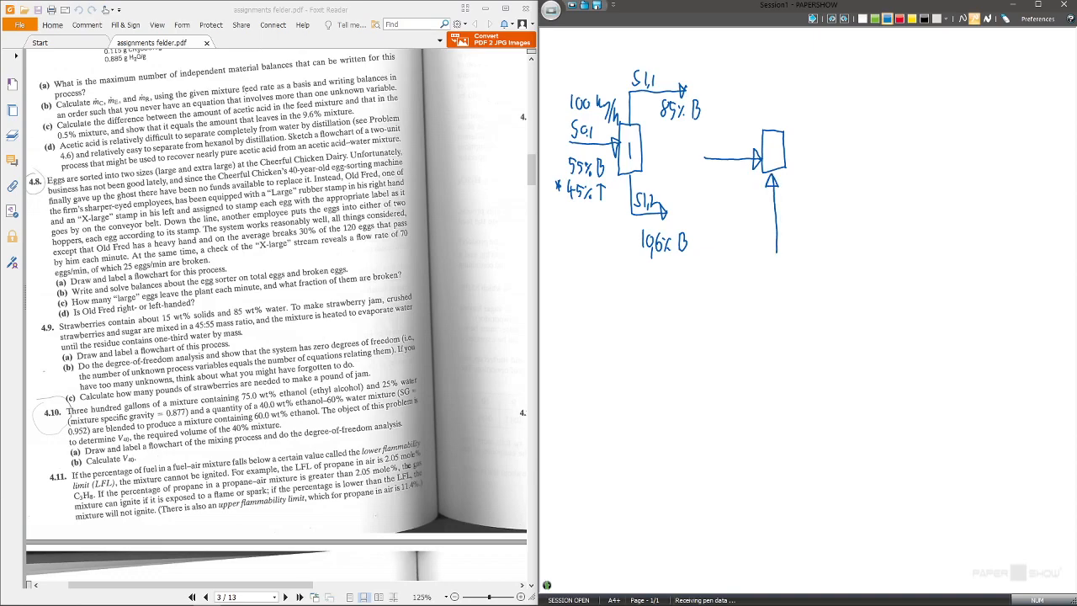
mouse_move(729, 135)
left_mouse_down()
mouse_move(725, 148)
mouse_move(733, 140)
mouse_move(743, 151)
left_mouse_up()
mouse_move(786, 196)
left_mouse_down()
mouse_move(779, 209)
mouse_move(790, 200)
mouse_move(808, 211)
left_mouse_up()
- Draw a second unit connected to the first, with one outlet stream going upward and one going right
mouse_move(784, 151)
left_mouse_down()
mouse_move(833, 157)
mouse_move(835, 168)
mouse_move(860, 137)
mouse_move(834, 140)
mouse_move(848, 76)
mouse_move(854, 94)
left_mouse_up()
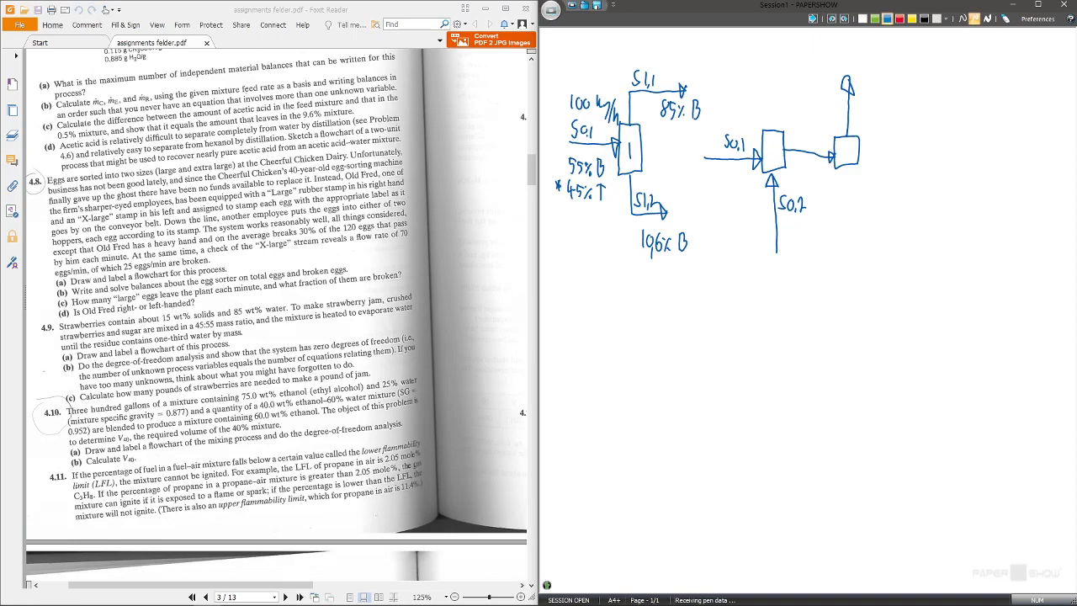
left_click_drag(860, 150, 905, 150)
left_click_drag(905, 150, 899, 156)
- Number the units 1 and 2, label the streams S1,1, S21 and S22, and frame the whole flowchart
left_click_drag(842, 146, 851, 155)
mouse_move(797, 129)
left_mouse_down()
mouse_move(789, 141)
mouse_move(810, 147)
left_mouse_up()
mouse_move(862, 88)
left_mouse_down()
mouse_move(856, 99)
mouse_move(876, 101)
left_mouse_up()
mouse_move(874, 163)
left_mouse_down()
mouse_move(867, 177)
mouse_move(895, 178)
left_mouse_up()
mouse_move(704, 88)
left_mouse_down()
mouse_move(704, 239)
mouse_move(926, 257)
mouse_move(884, 47)
mouse_move(706, 61)
mouse_move(704, 111)
left_mouse_up()
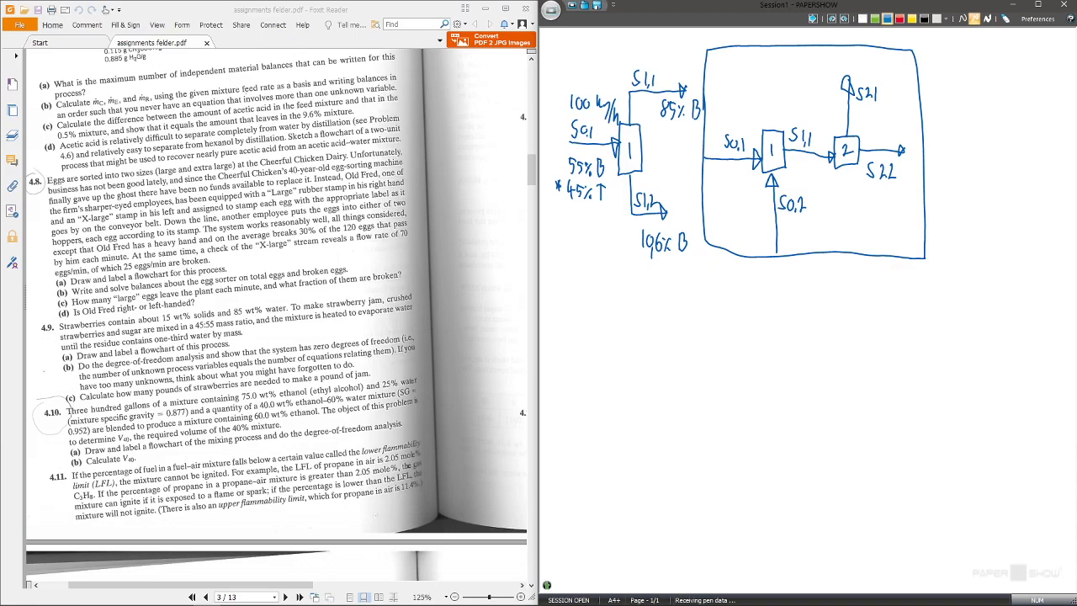
- Write the feed compositions under their streams: 15% S and 85% W for S0,1, and 100% G for S0,2
left_click_drag(720, 168, 720, 181)
left_click_drag(725, 169, 724, 172)
mouse_move(746, 171)
left_mouse_down()
mouse_move(717, 207)
mouse_move(758, 196)
left_mouse_up()
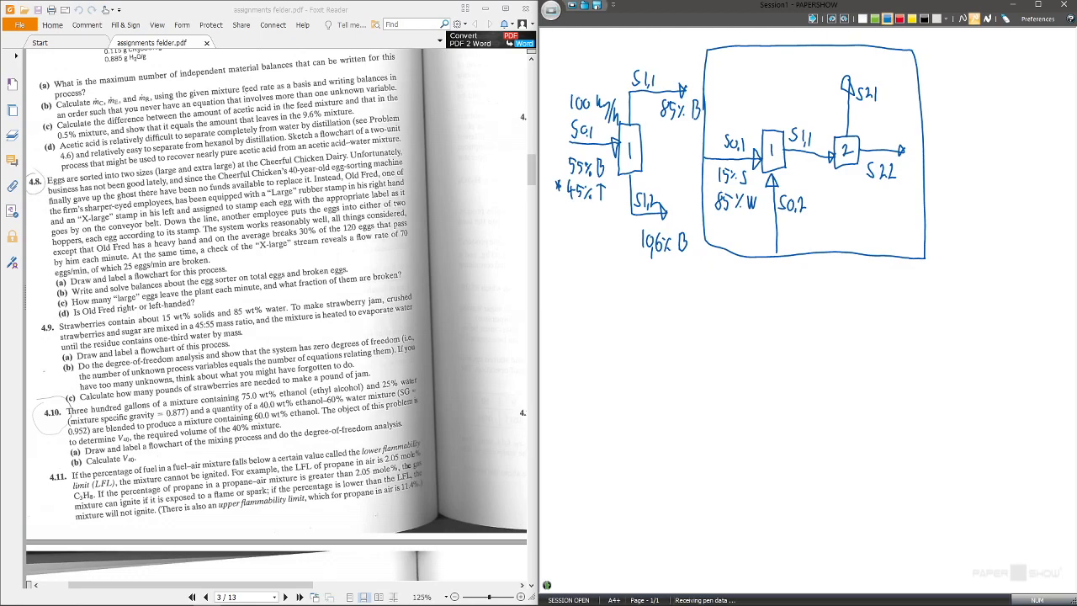
left_click_drag(785, 225, 785, 240)
mouse_move(792, 229)
left_mouse_down()
mouse_move(790, 238)
mouse_move(792, 229)
left_mouse_up()
mouse_move(800, 230)
left_mouse_down()
mouse_move(805, 240)
mouse_move(821, 232)
left_mouse_up()
- Write the outlet compositions beside their streams: 100% W for S21 and 1/3 W for S22
mouse_move(861, 112)
left_mouse_down()
mouse_move(858, 122)
mouse_move(887, 124)
mouse_move(894, 112)
left_mouse_up()
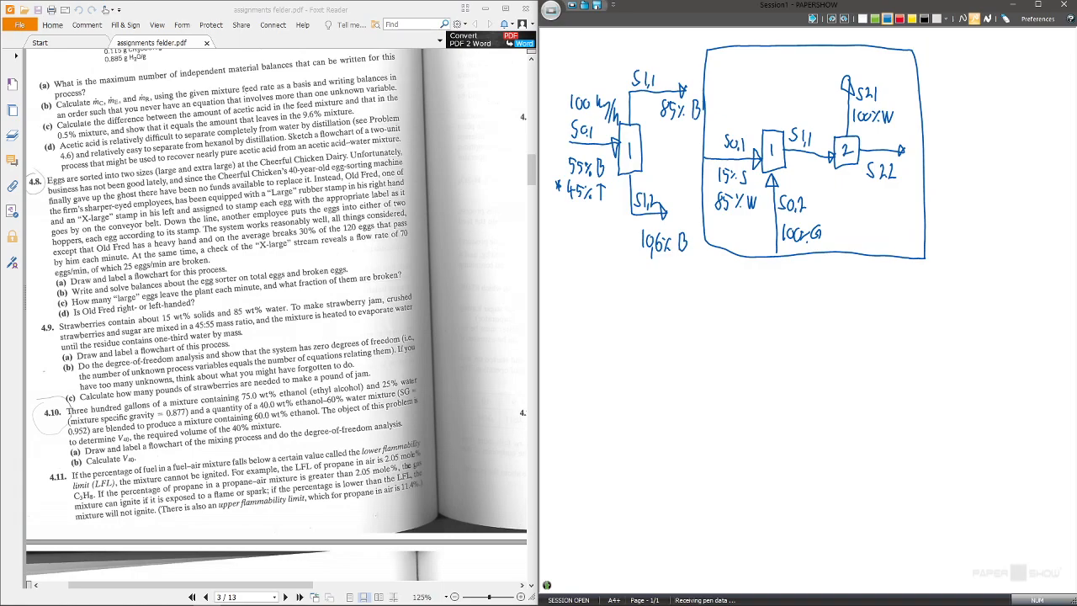
left_click_drag(867, 189, 873, 214)
left_click_drag(886, 195, 897, 195)
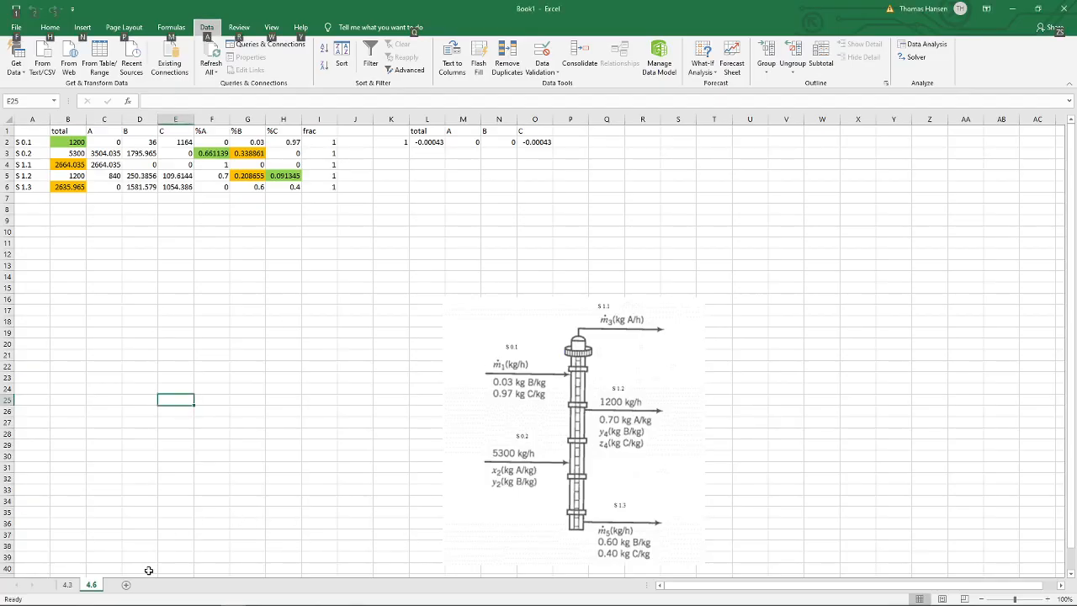
- Add a new worksheet to the Excel workbook and name it 4.9
left_click(124, 587)
double_click(123, 585)
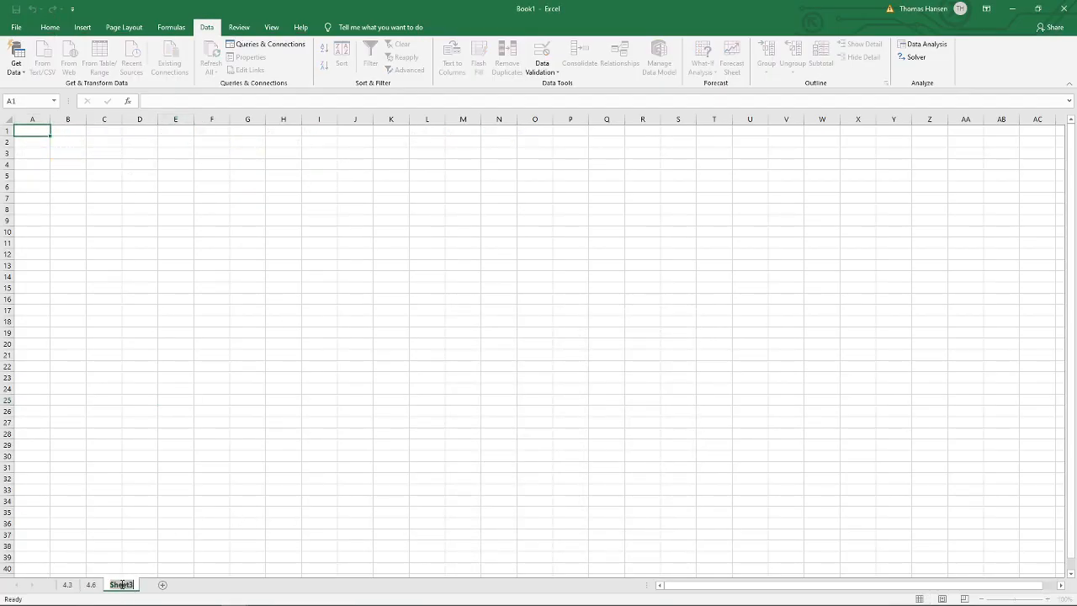
type("4.9")
- Paste the copied Visio flowchart into the sheet, enlarge it, and move it to about columns P to Z, rows 19 to 34
left_click(297, 326)
key("ctrl+v")
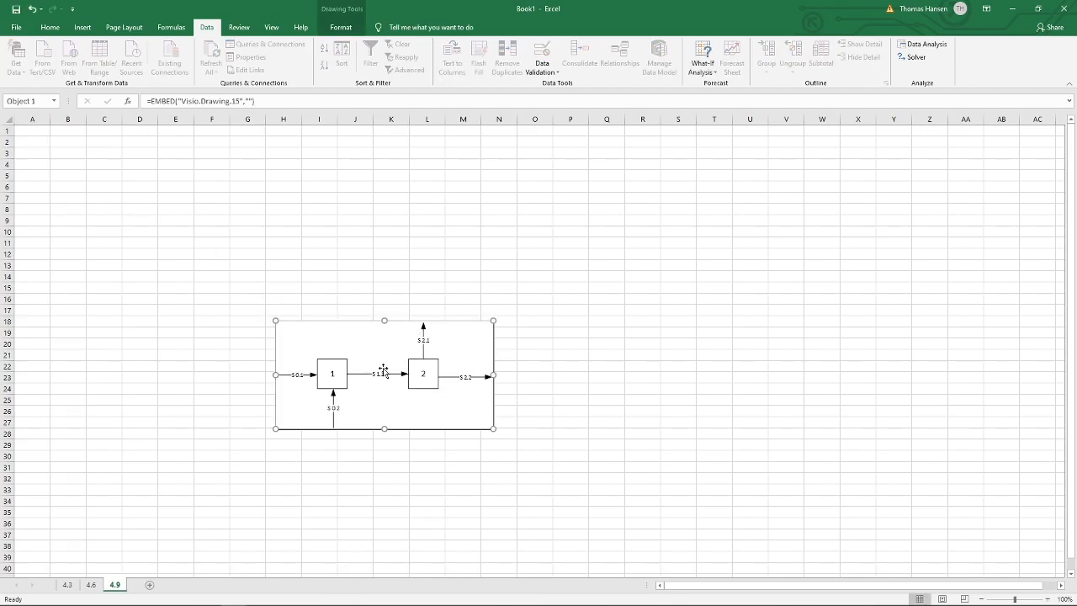
left_click_drag(495, 432, 565, 493)
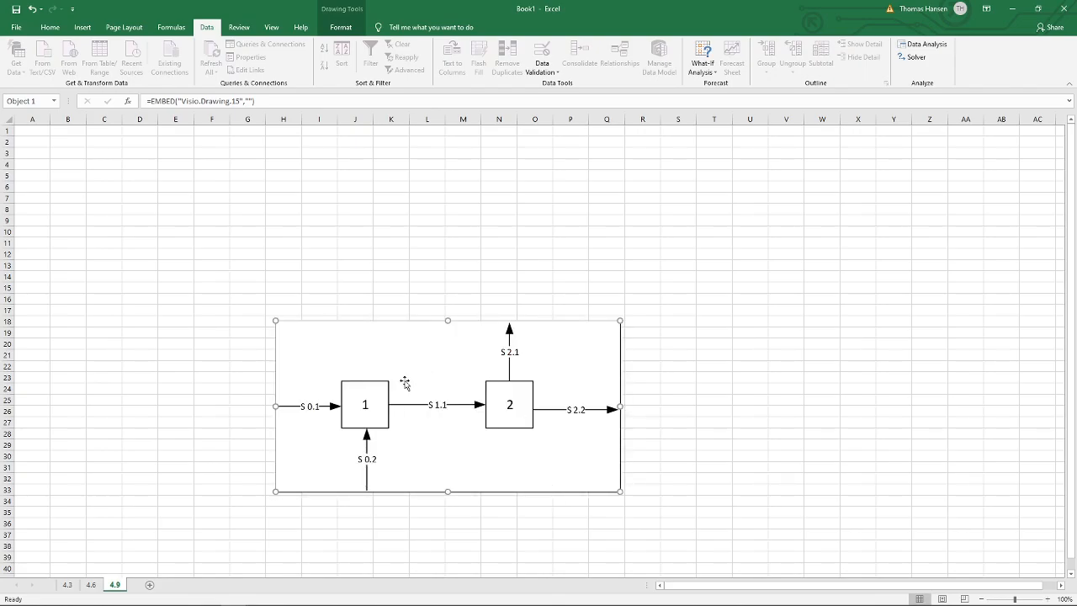
left_click_drag(481, 474, 782, 385)
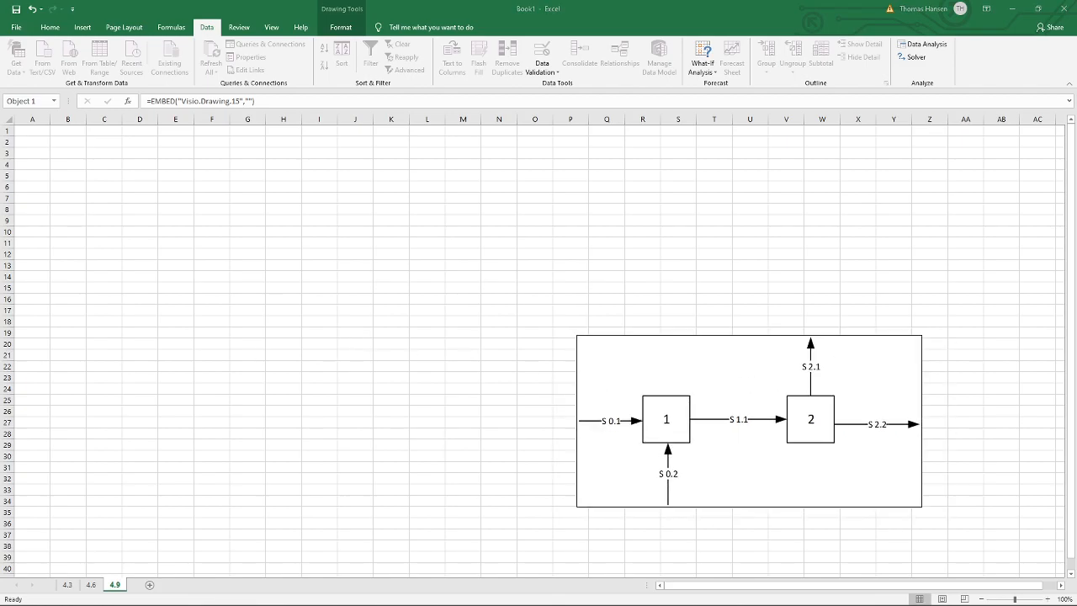
- Switch to the PDF to check the text of problem 4.9, and return to the Excel sheet
key("alt+Tab")
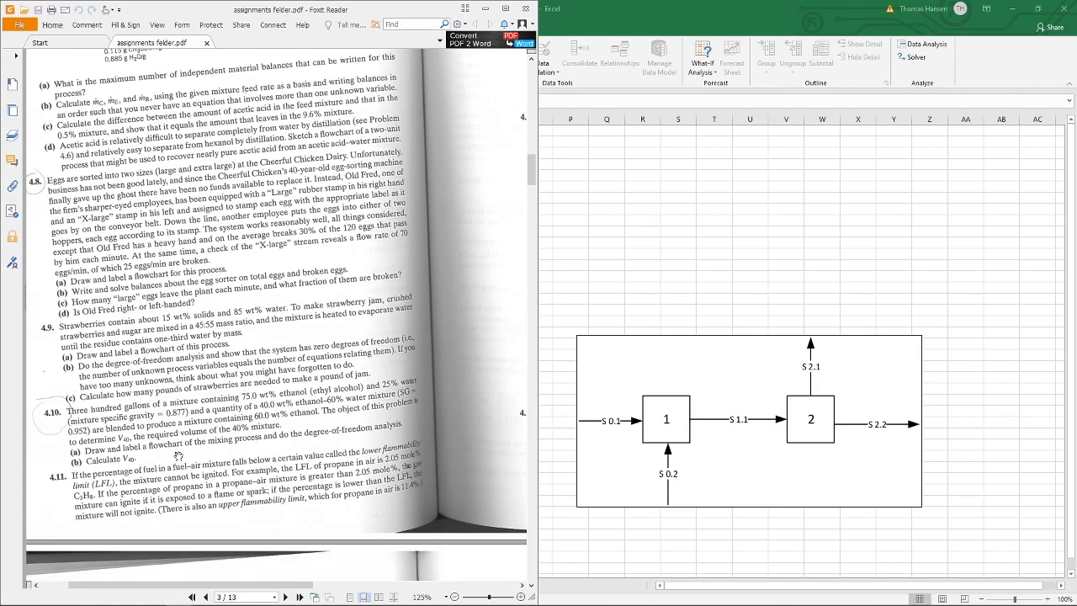
left_click(663, 344)
key("super+Up")
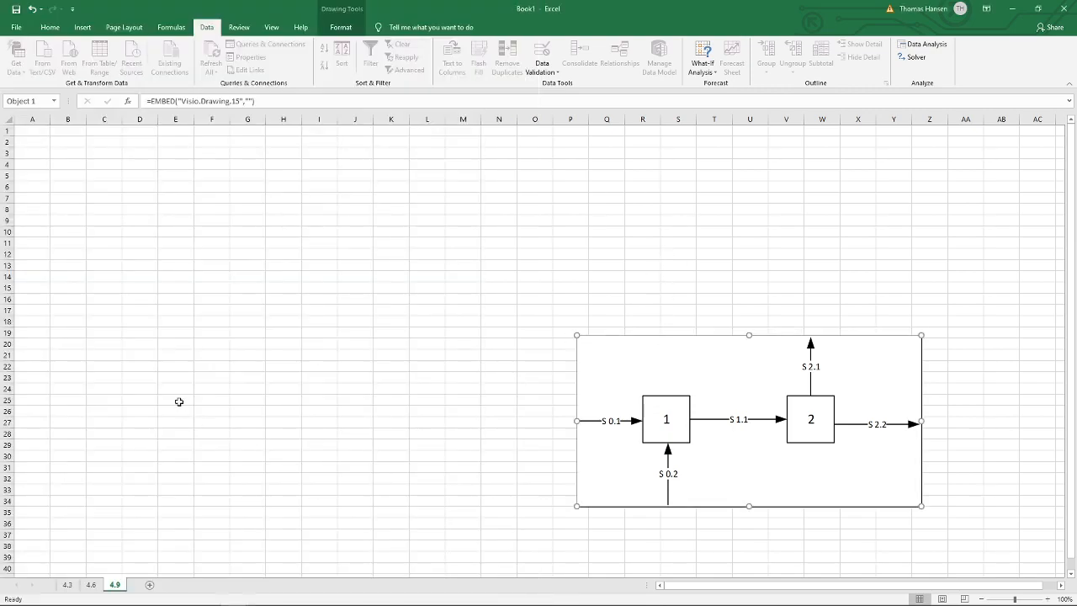
- Enter the feed stream labels S 0.1 and S 0.2 in cells A2 and A3
left_click(35, 132)
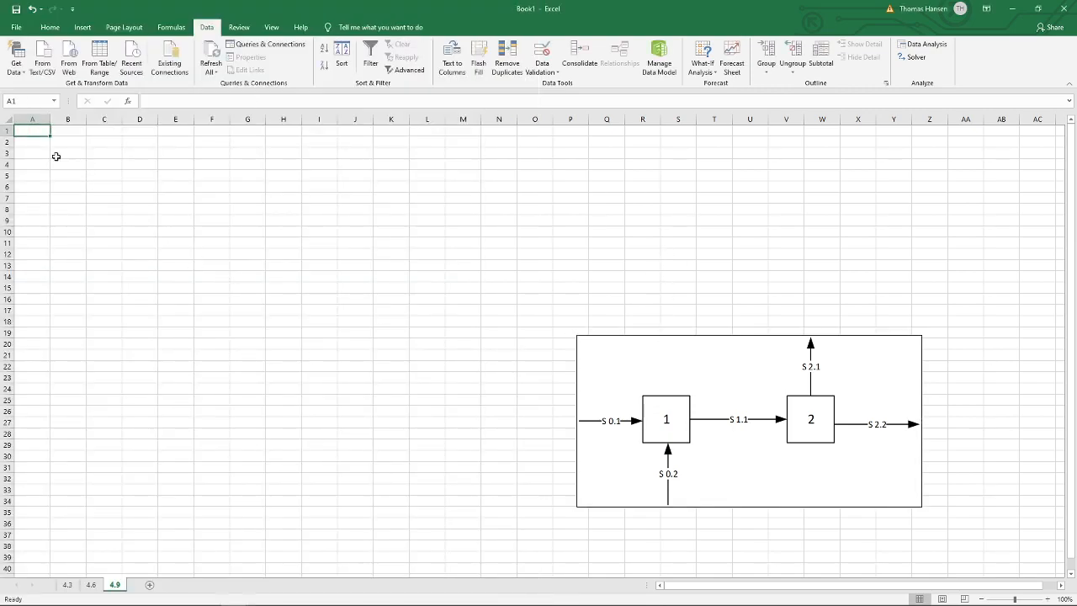
key("Down")
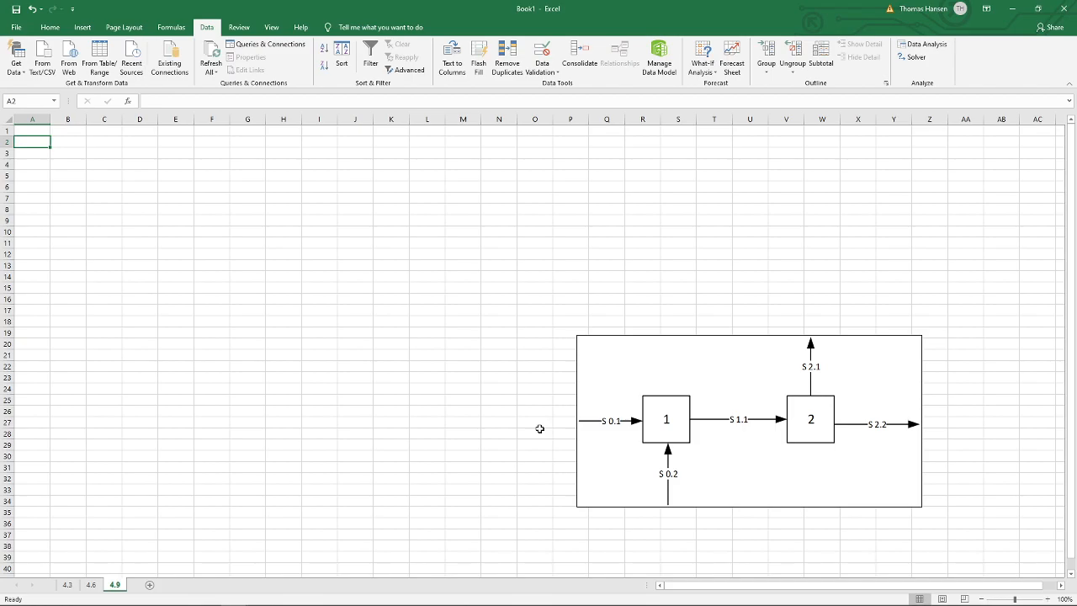
type("S 0.1")
key("Return")
type("S 0.2")
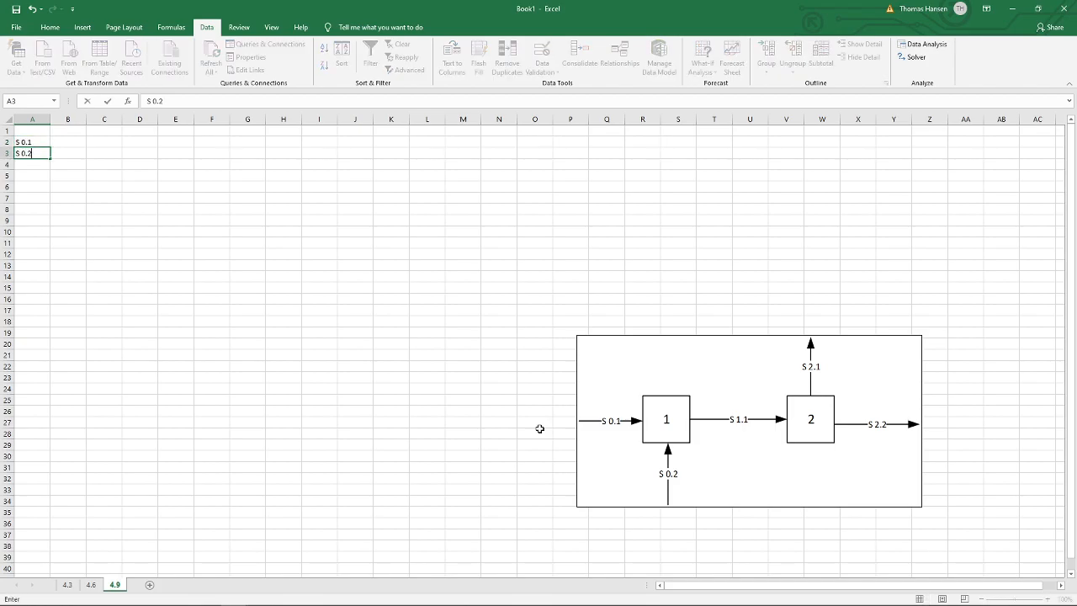
key("Return")
key("Up")
key("Up")
key("Up")
key("Down")
key("Down")
key("Down")
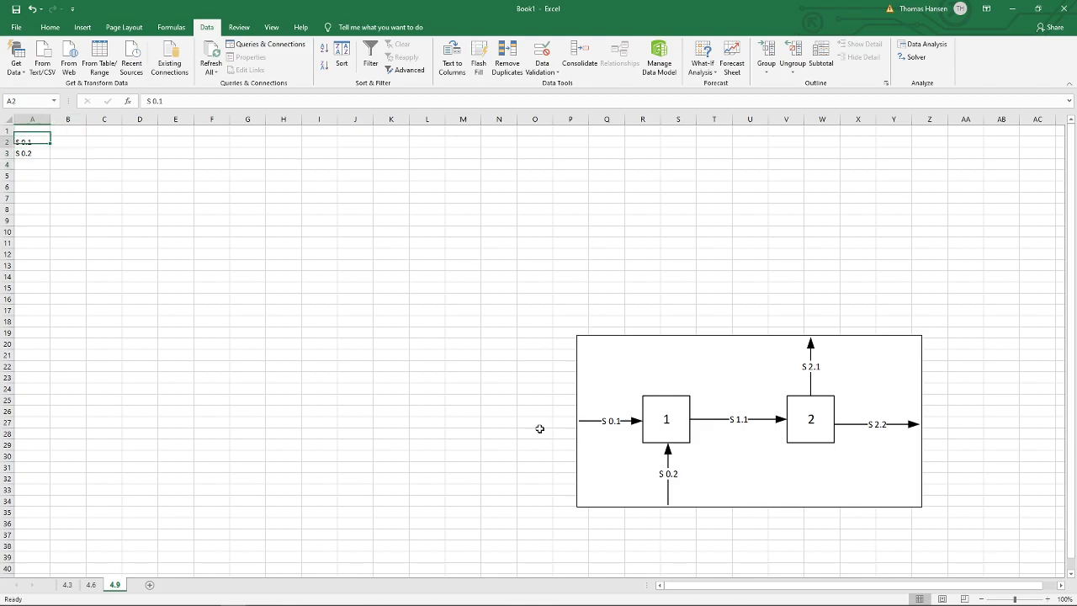
- Enter the remaining stream labels S 1.1, S 2.1 and S 2.2 in cells A4 to A6, finishing at cell B1
type("S 1.1")
key("Return")
type("S 2.1")
key("Return")
type("S 2.2")
key("Return")
key("Right")
key("Up")
key("Up")
key("Up")
key("Up")
key("Up")
key("Up")
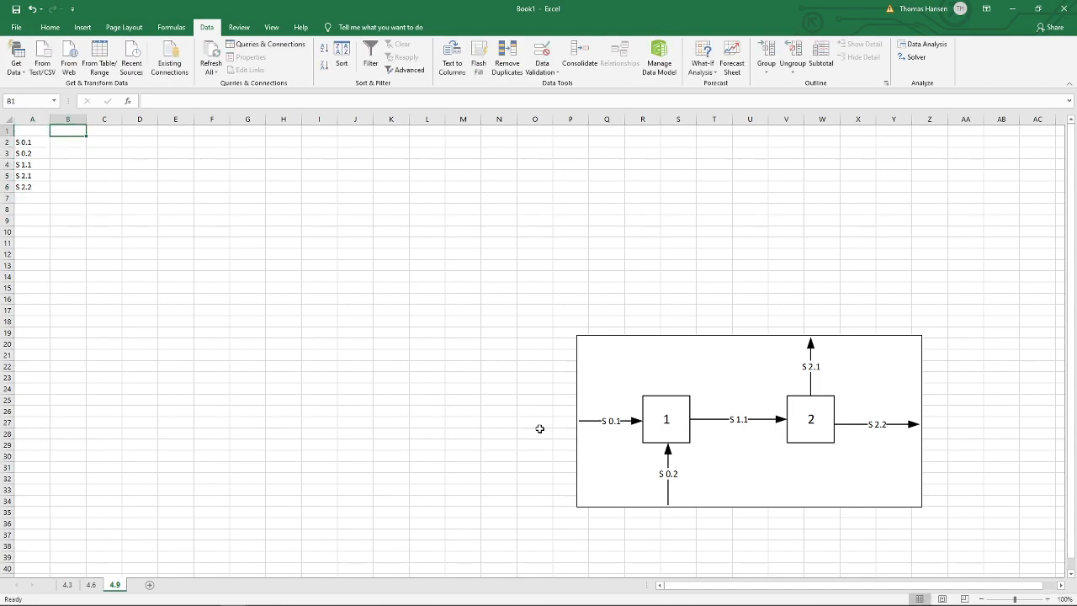
- In PaperShow, write m0,1 by the first feed and 55/45 · m0,1 below the flowchart, and return to Excel
left_click(541, 434)
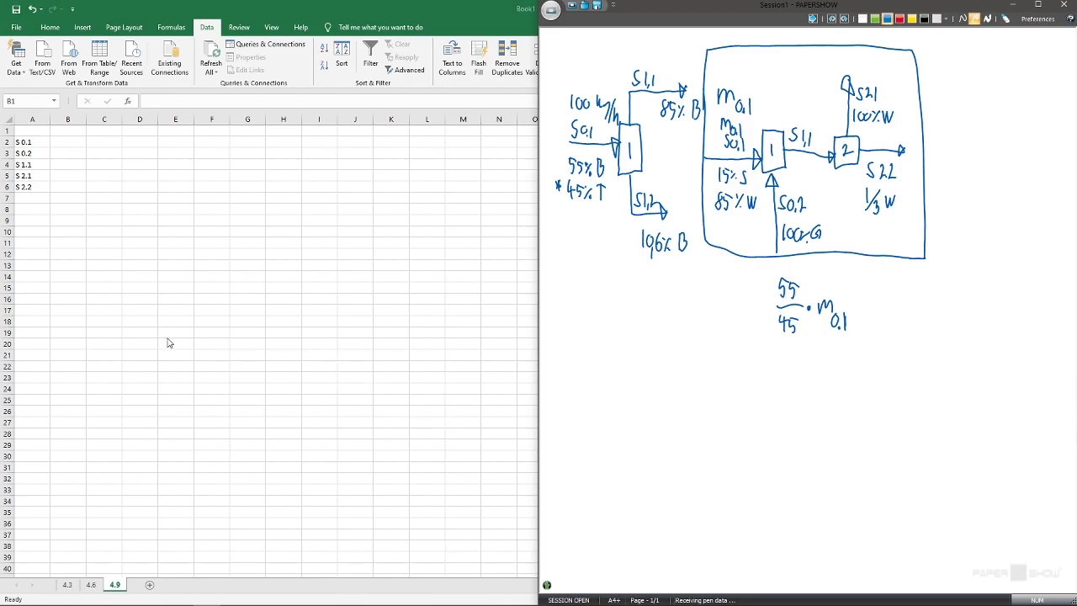
double_click(363, 8)
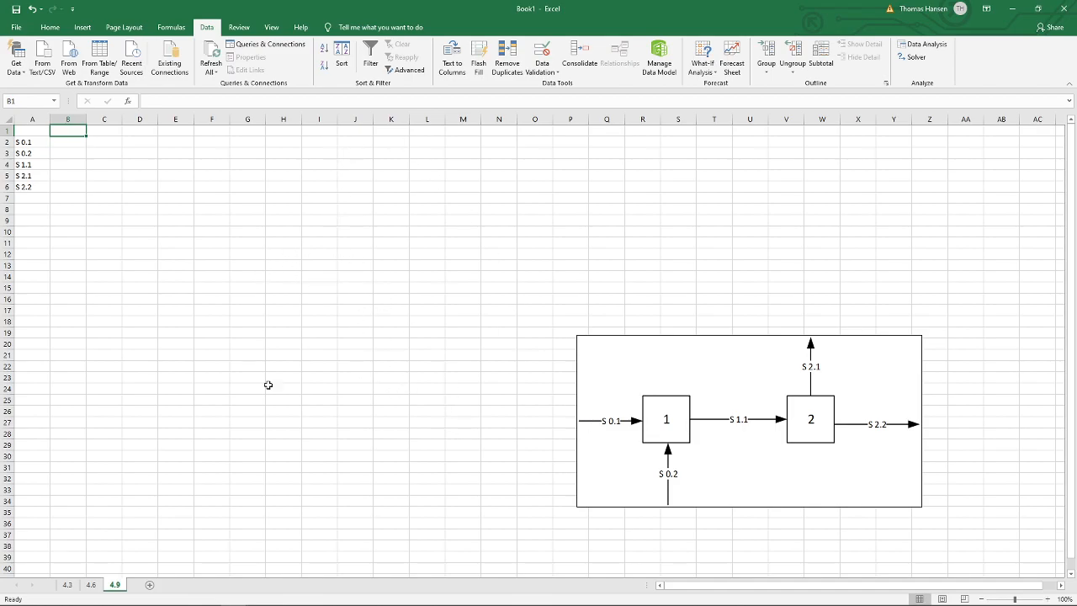
key("alt+Tab")
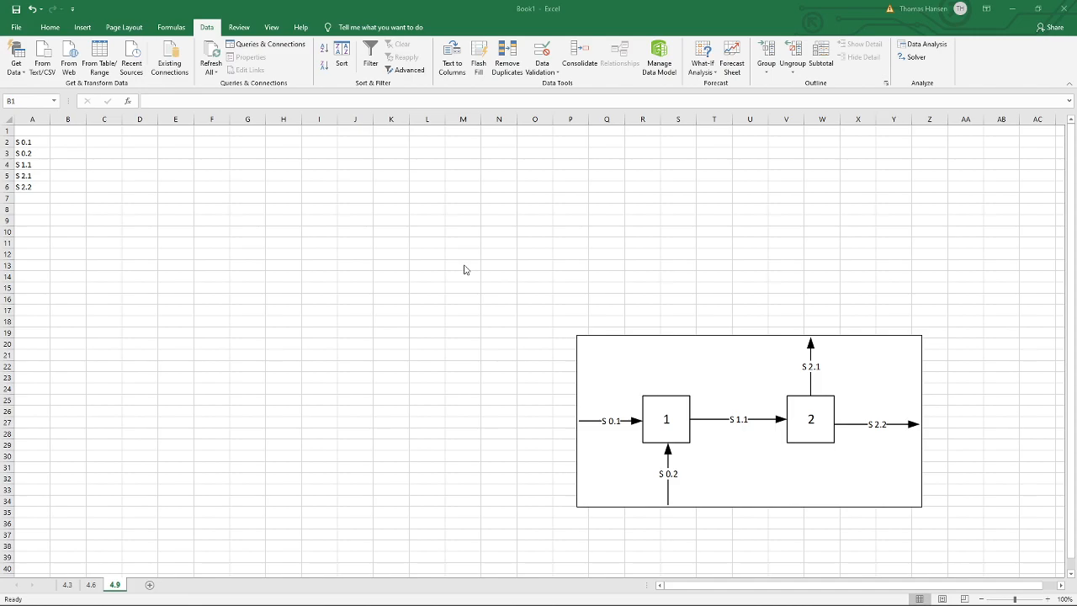
key("alt+Tab")
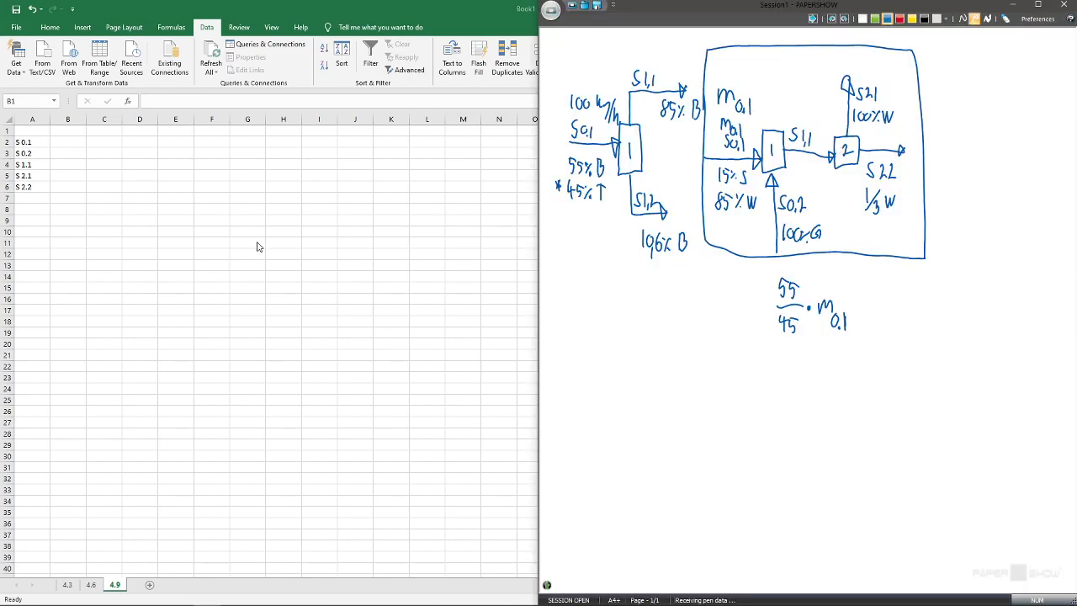
key("alt+Tab")
- Move the flowchart drawing closer to the stream list, to about columns K to U and rows 21 to 35
left_click_drag(729, 368, 551, 383)
left_click(168, 390)
left_click(505, 392)
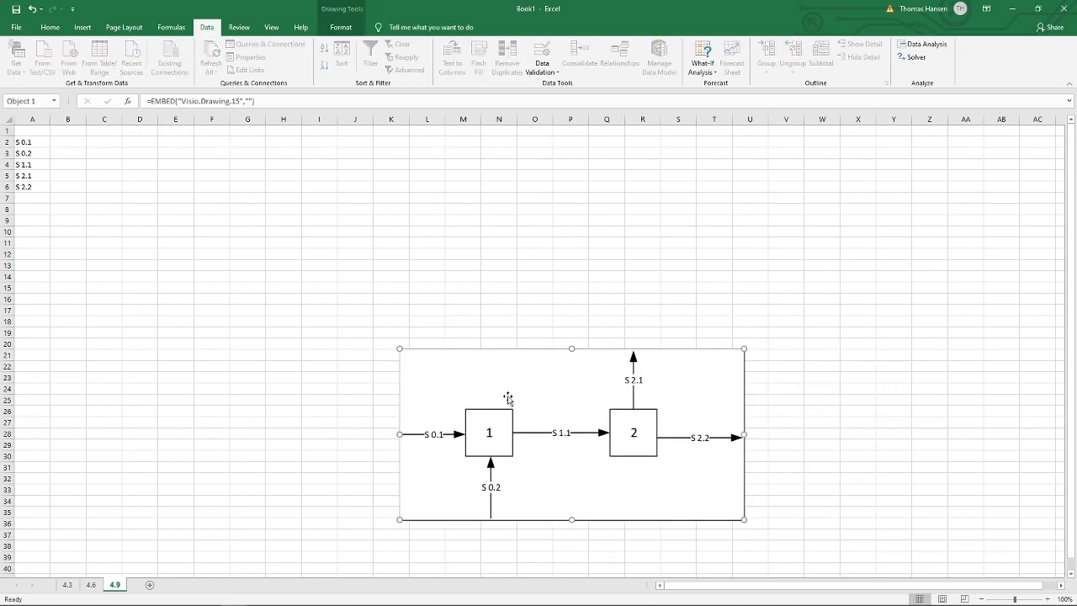
- Enter the column headers total, solids, water and glucose in cells B1 to E1
left_click(60, 140)
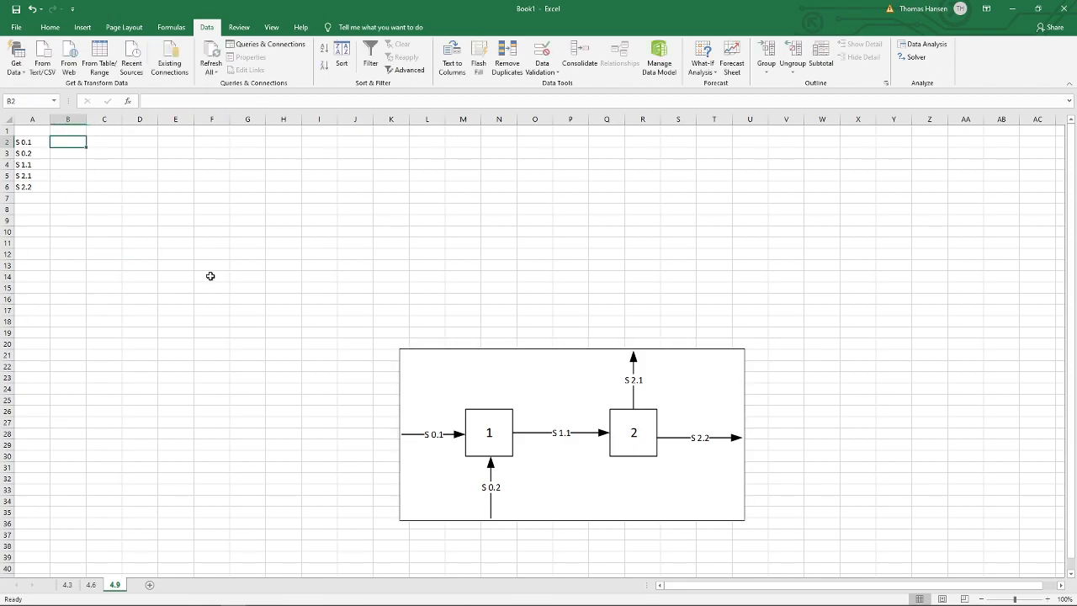
key("Up")
type("total")
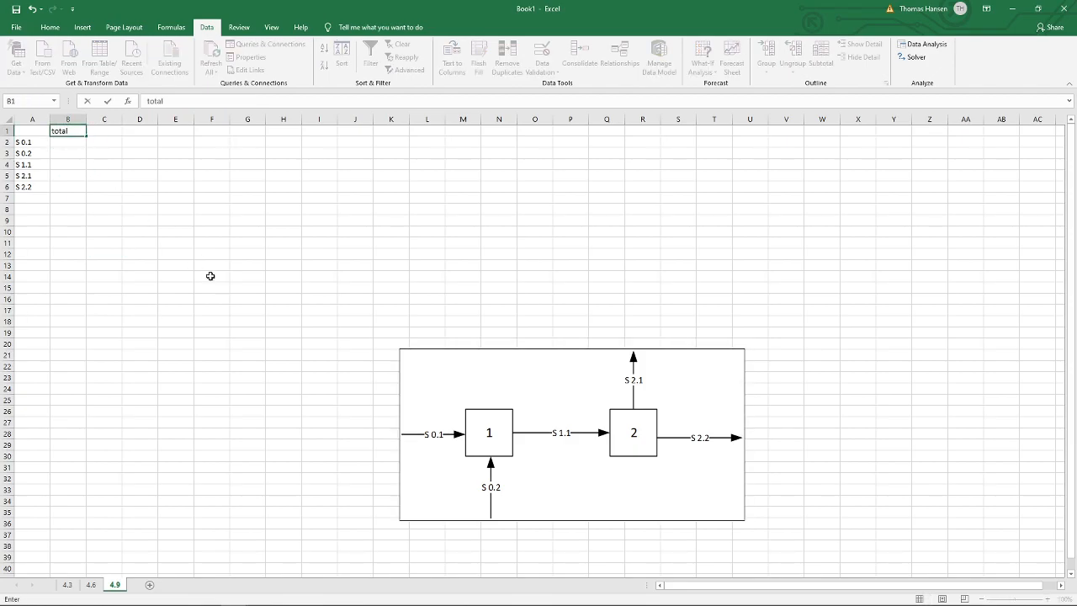
key("Tab")
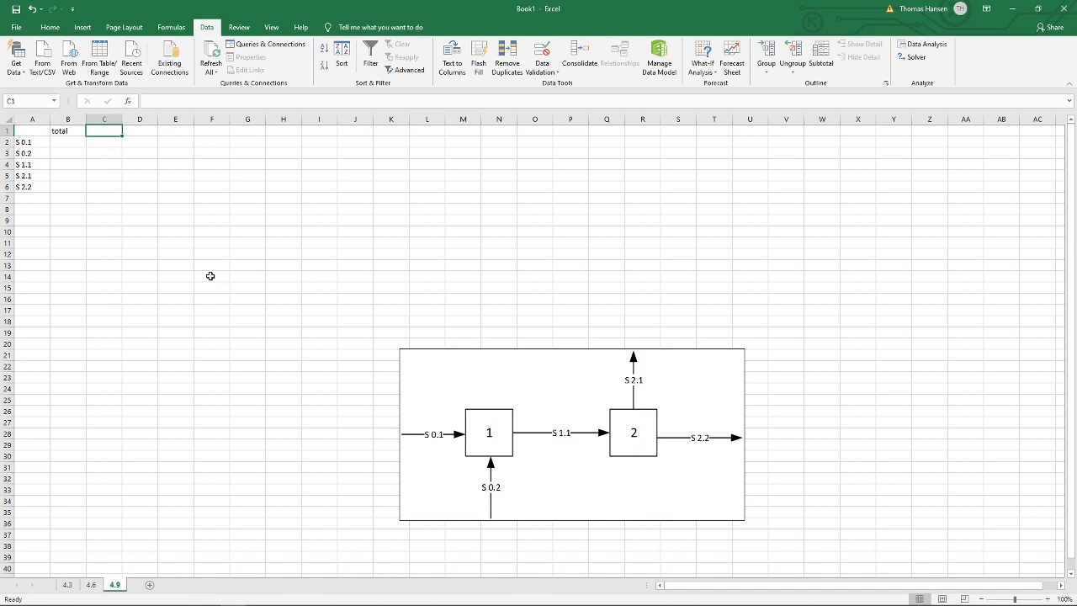
type("solids")
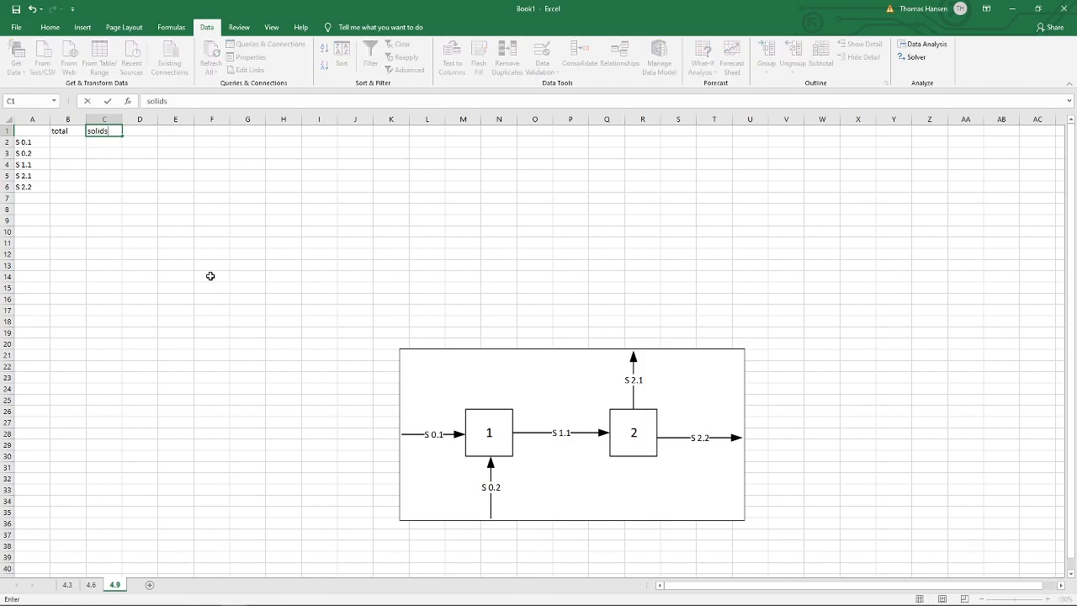
key("Tab")
type("water")
key("Tab")
type("glucose")
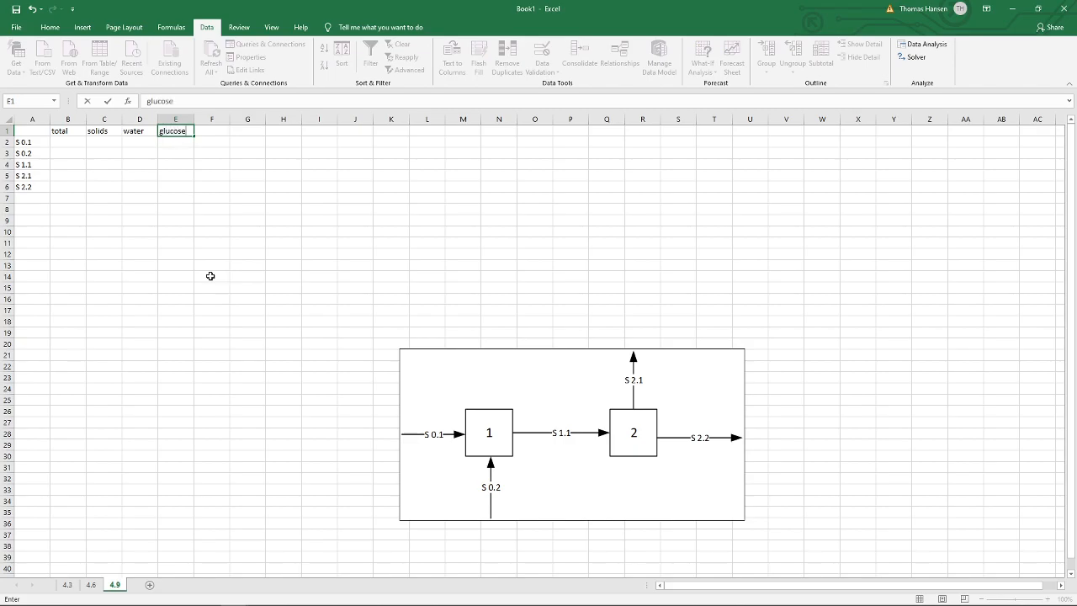
key("Tab")
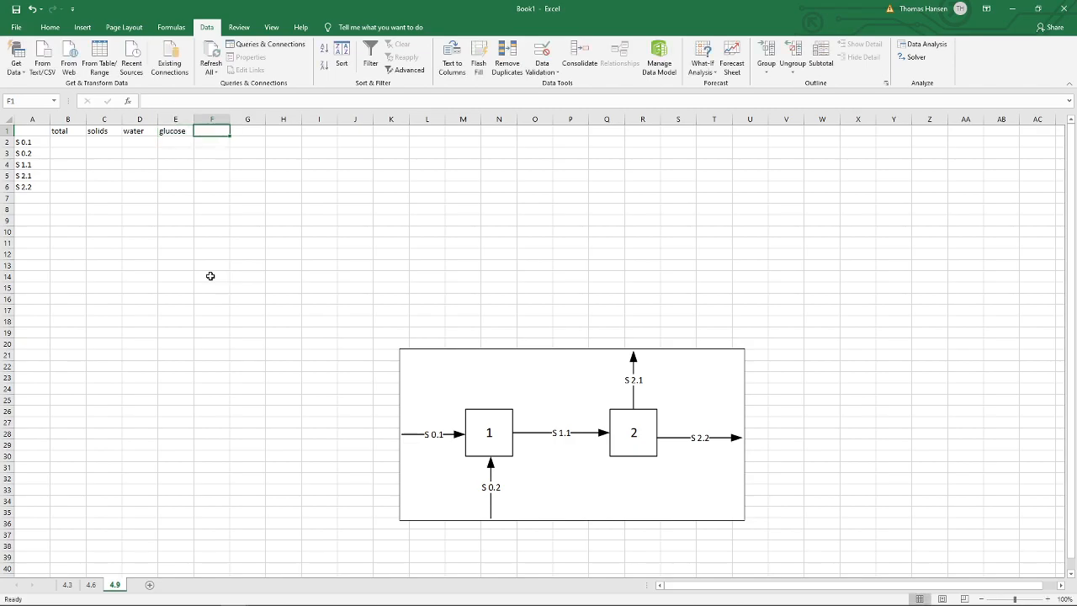
- Enter the column headers %solid, %water, %glucose and frac in cells F1 to I1
type("%solid")
key("Tab")
type("%")
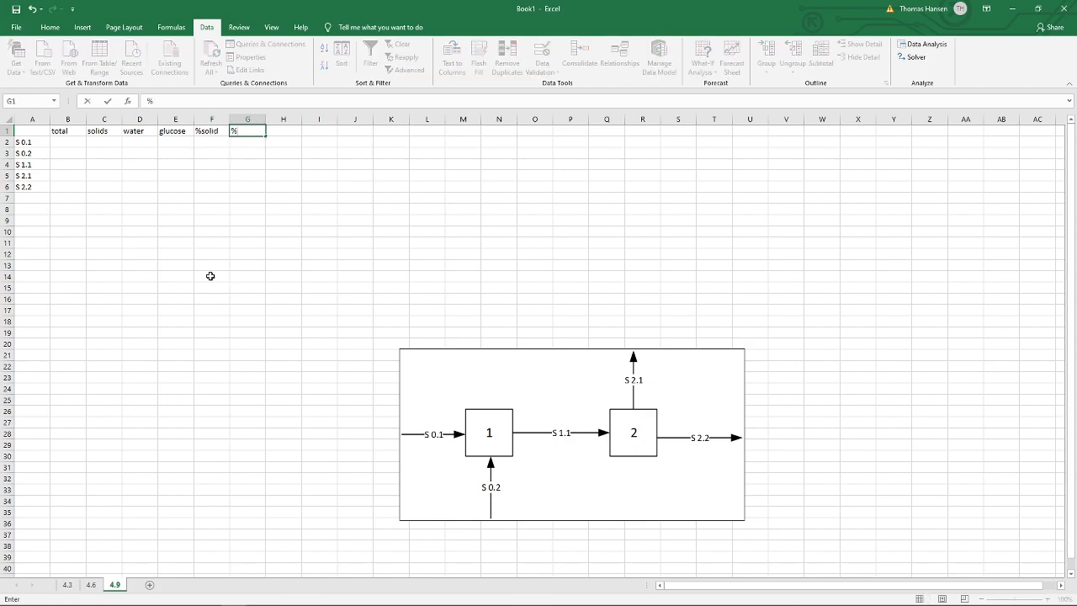
type("water")
key("Tab")
type("%glucose")
key("Tab")
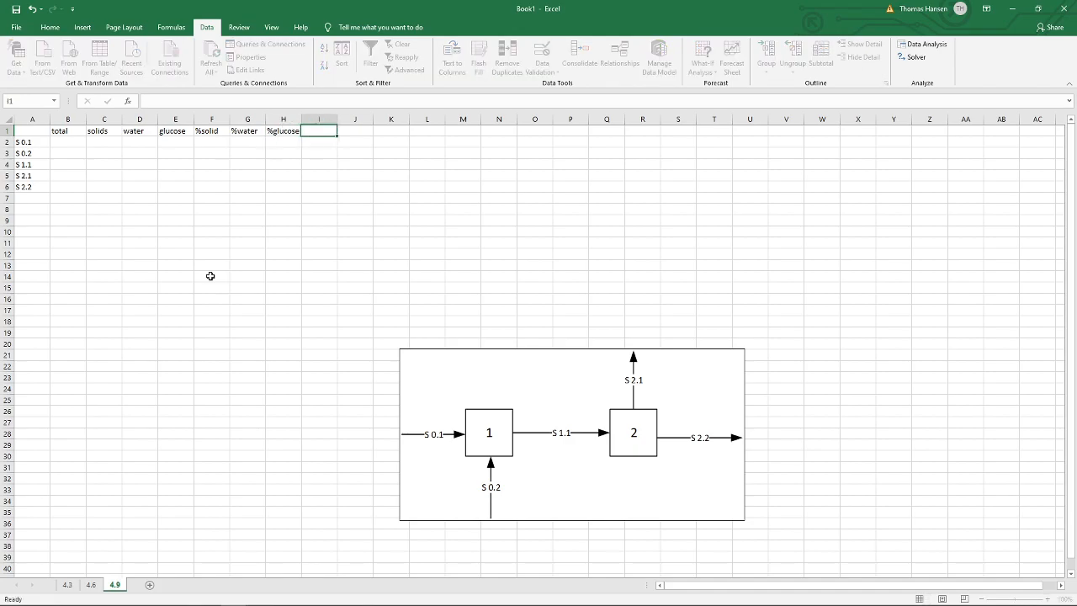
type("frac")
key("Return")
- Enter =SUM(F2:H2) in cell I2 and copy it down to I6 to total each stream's fractions
type("=")
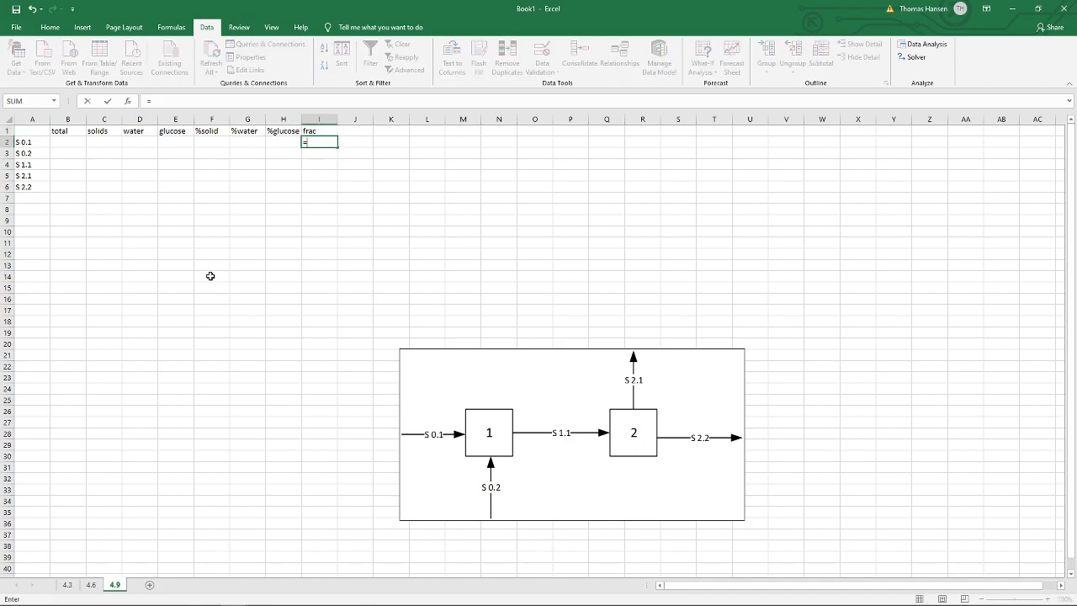
type("sum(")
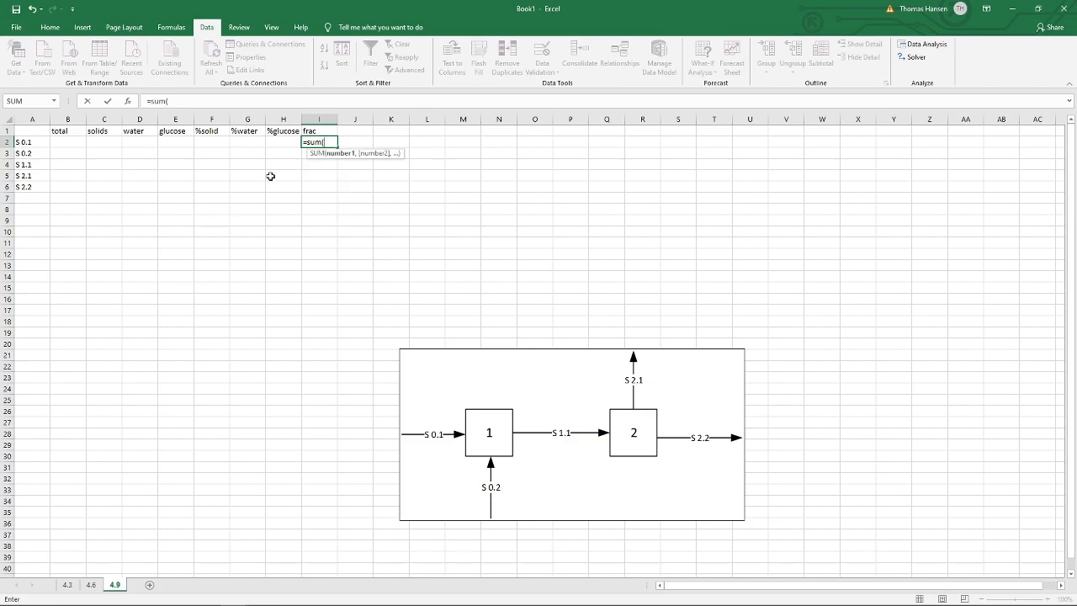
left_click_drag(211, 141, 278, 141)
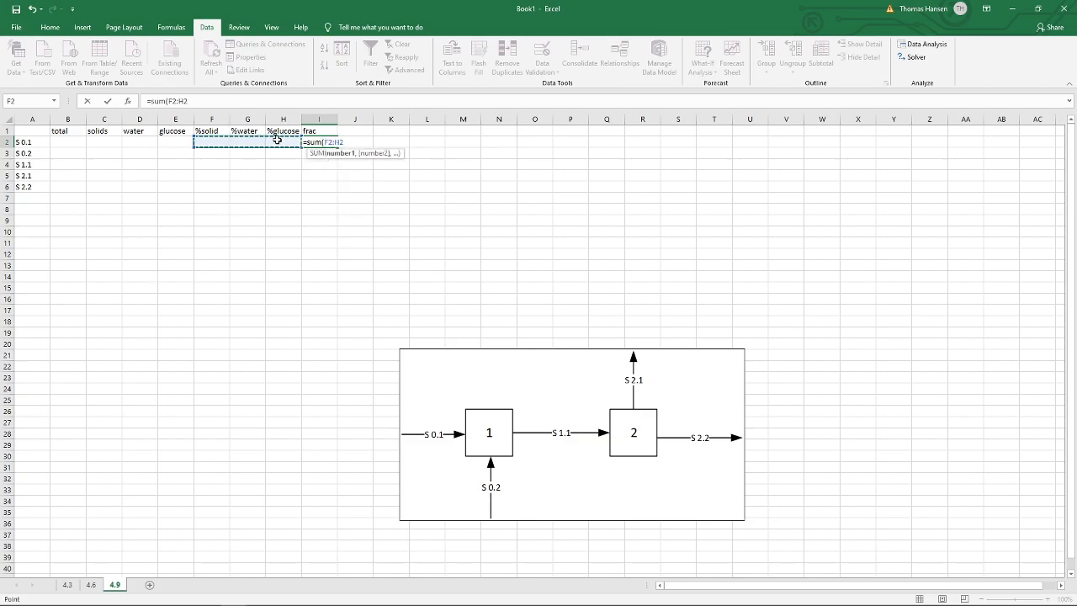
type(")")
key("Return")
key("Up")
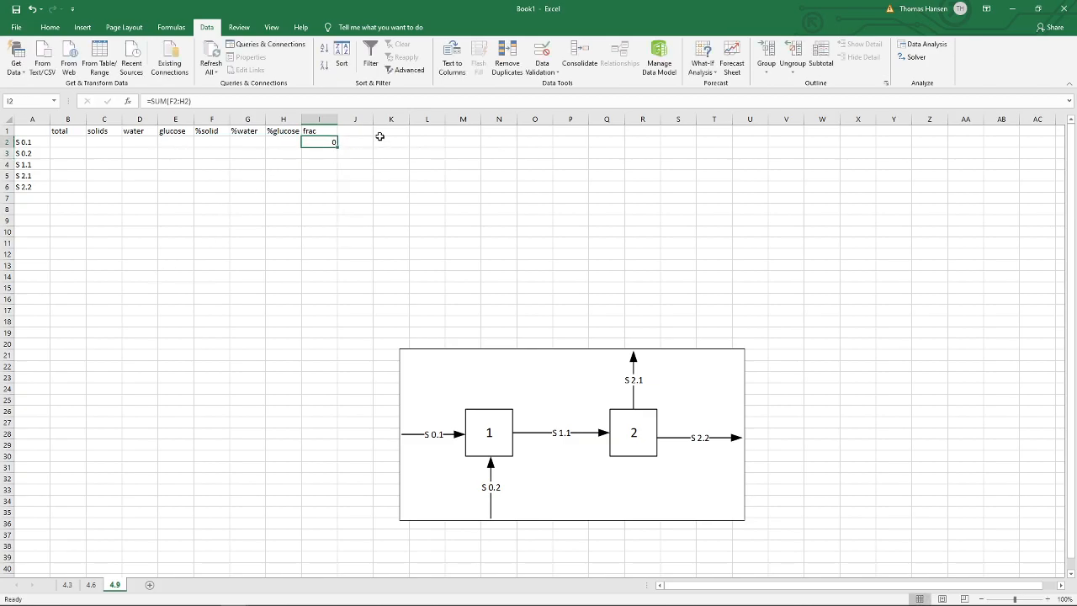
left_click_drag(336, 148, 336, 193)
- Fill the total cells B2 to B6 with the standard orange color
left_click(61, 143)
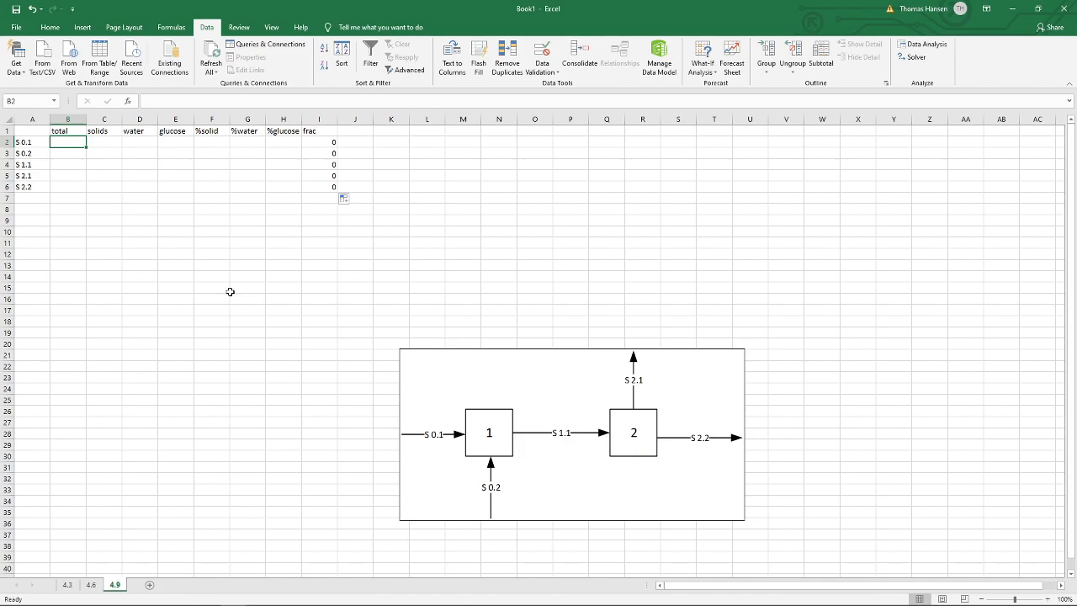
left_click(66, 189, "shift")
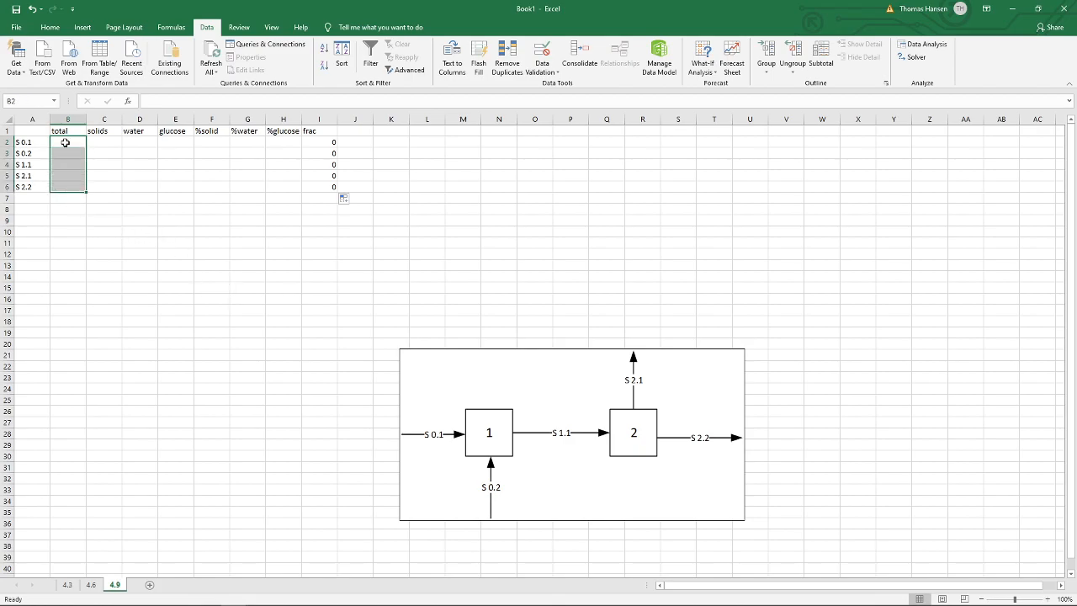
left_click(49, 27)
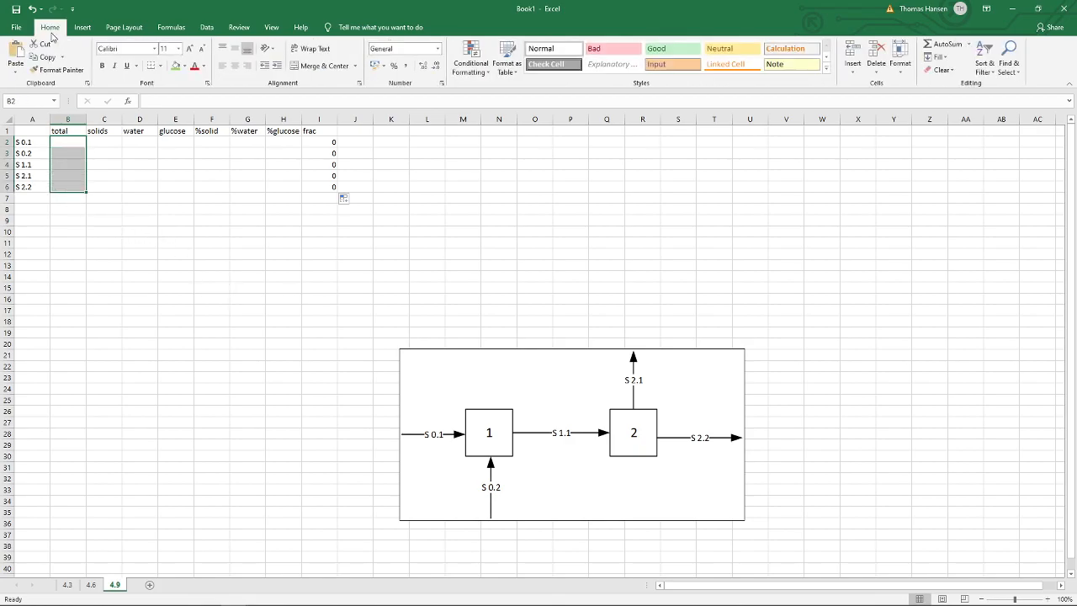
left_click(183, 65)
left_click(204, 154)
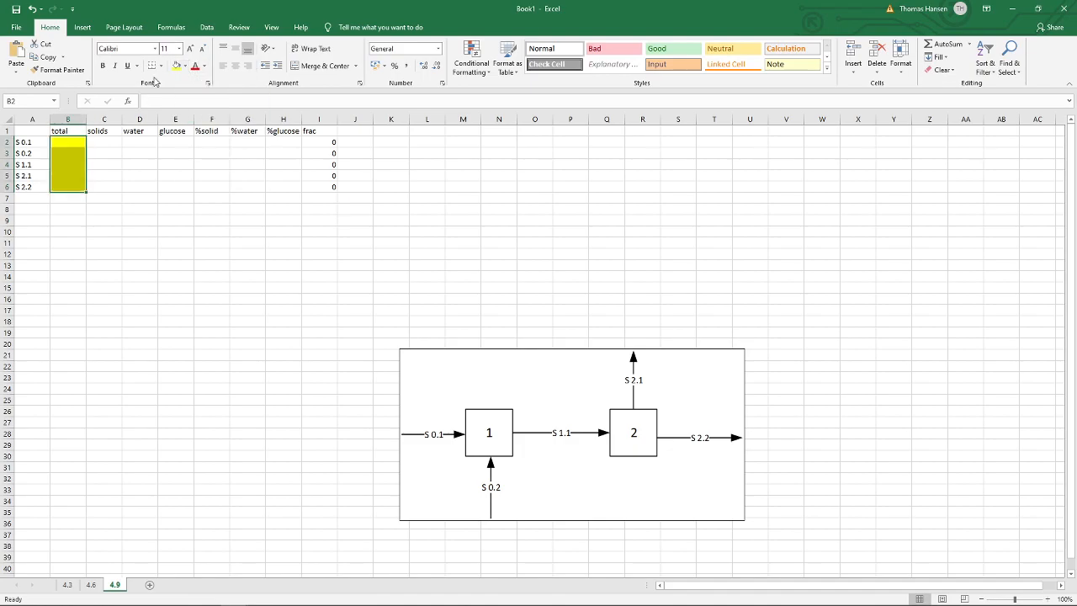
left_click(183, 67)
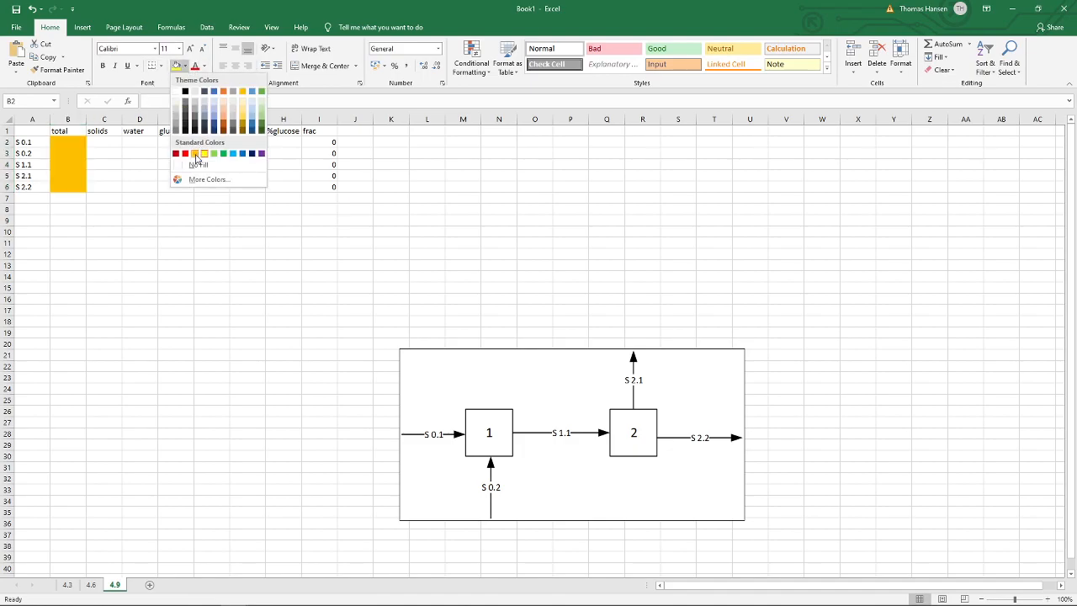
left_click(194, 153)
- Enter the S 0.1 fractions: 0.15 solid in F2, 0.85 water in G2 and 0 glucose in H2
left_click(110, 145)
key("Right")
key("Right")
key("Right")
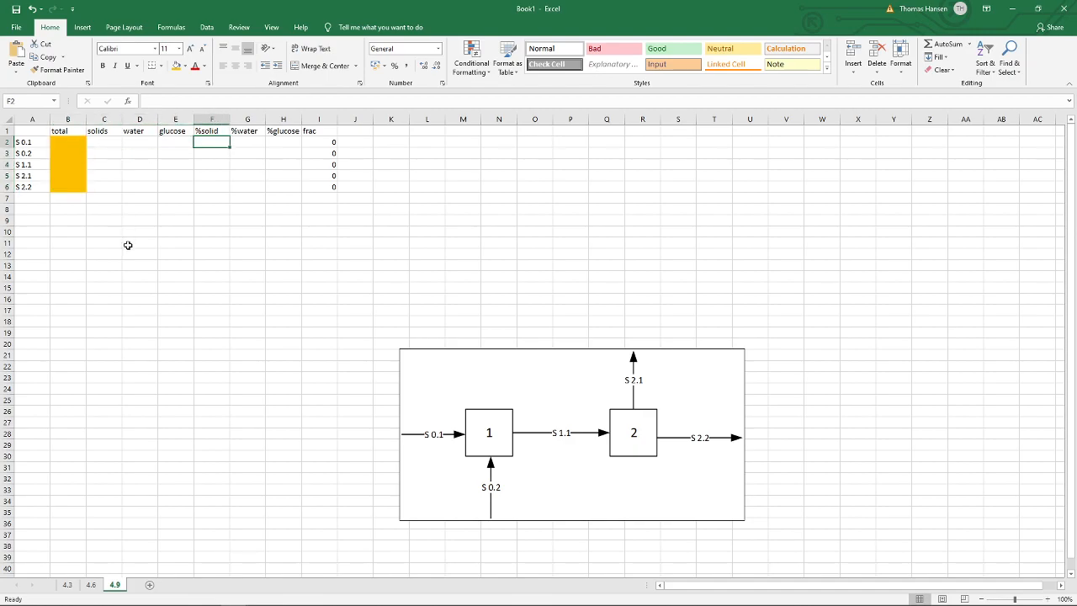
type("0.15")
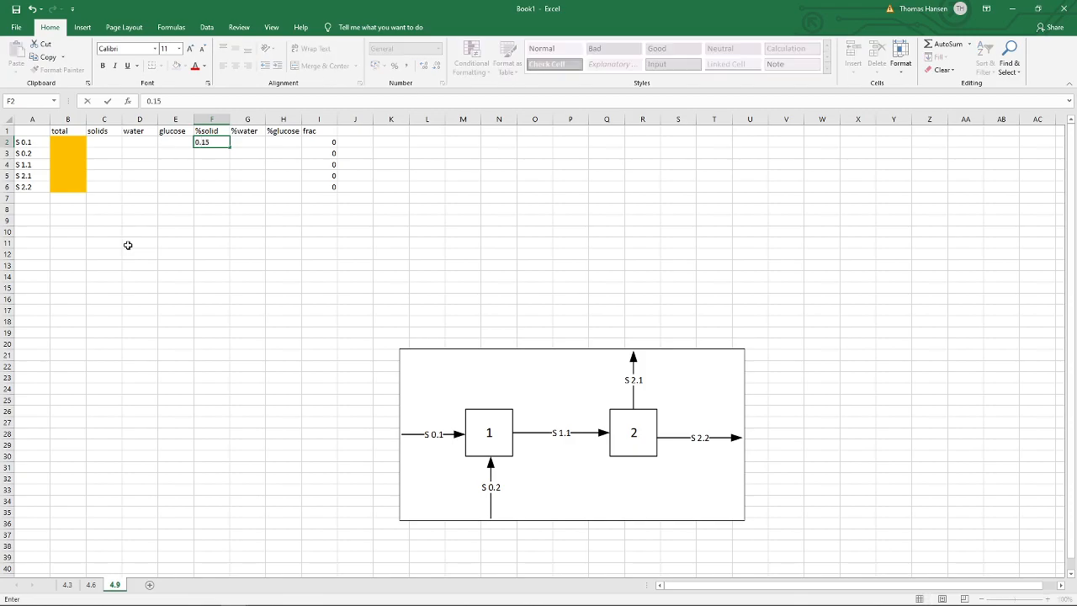
key("Tab")
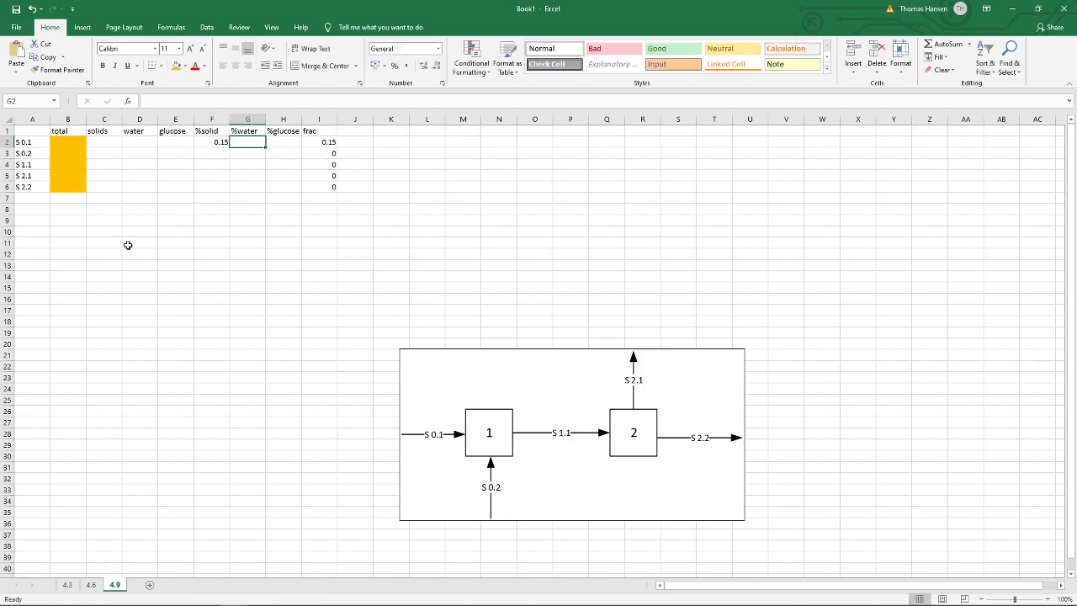
type("0.85")
key("Tab")
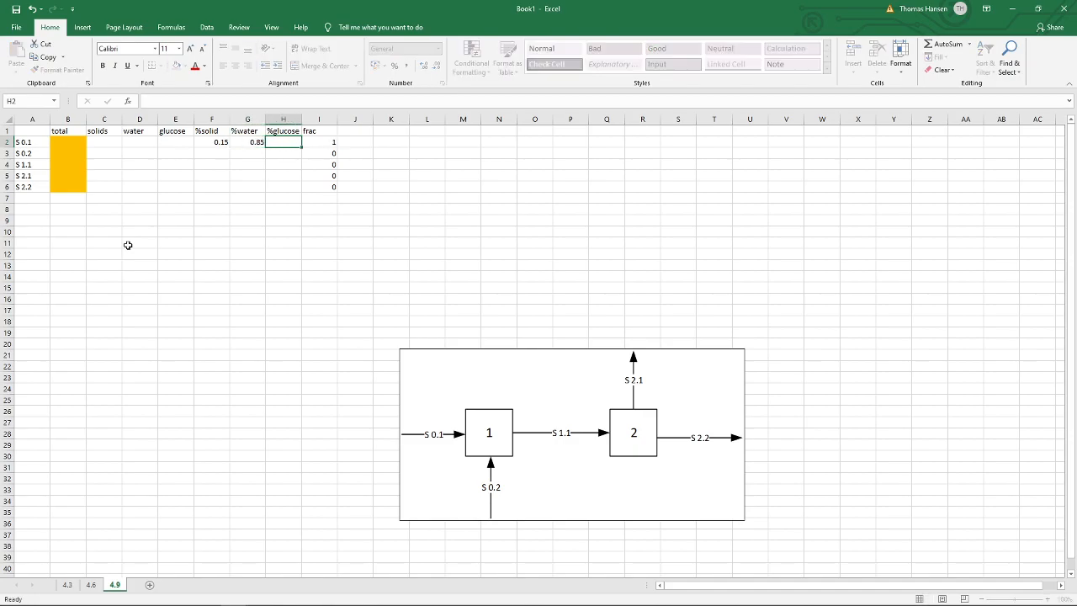
type("0")
key("Down")
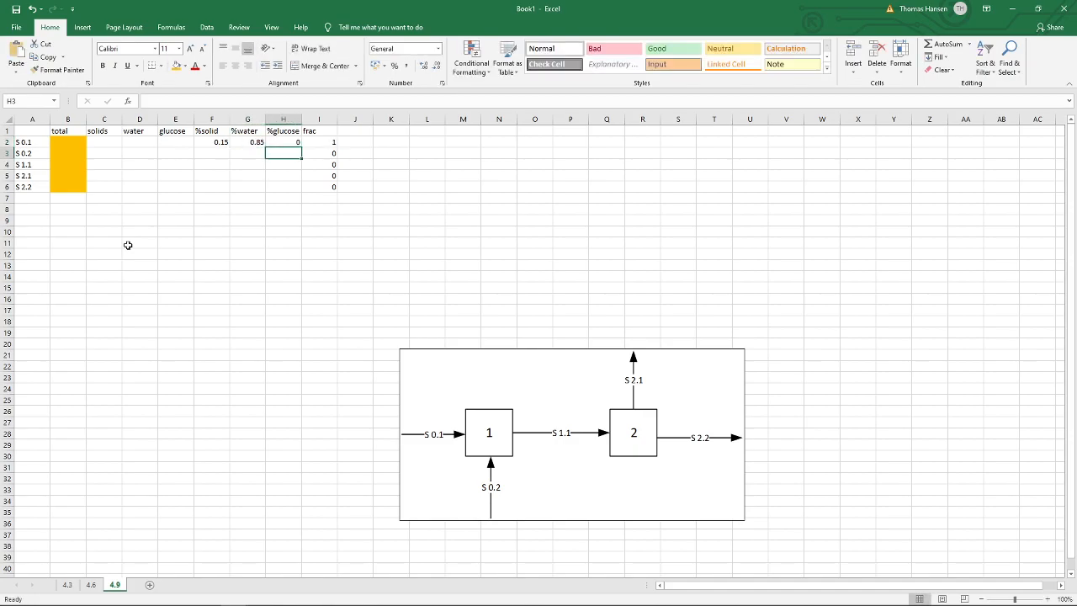
- Enter the S 0.2 fractions: 1 for glucose in H3 and 0 for water and solid in G3 and F3
type("1")
key("Left")
type("0")
key("Left")
type("0")
key("Return")
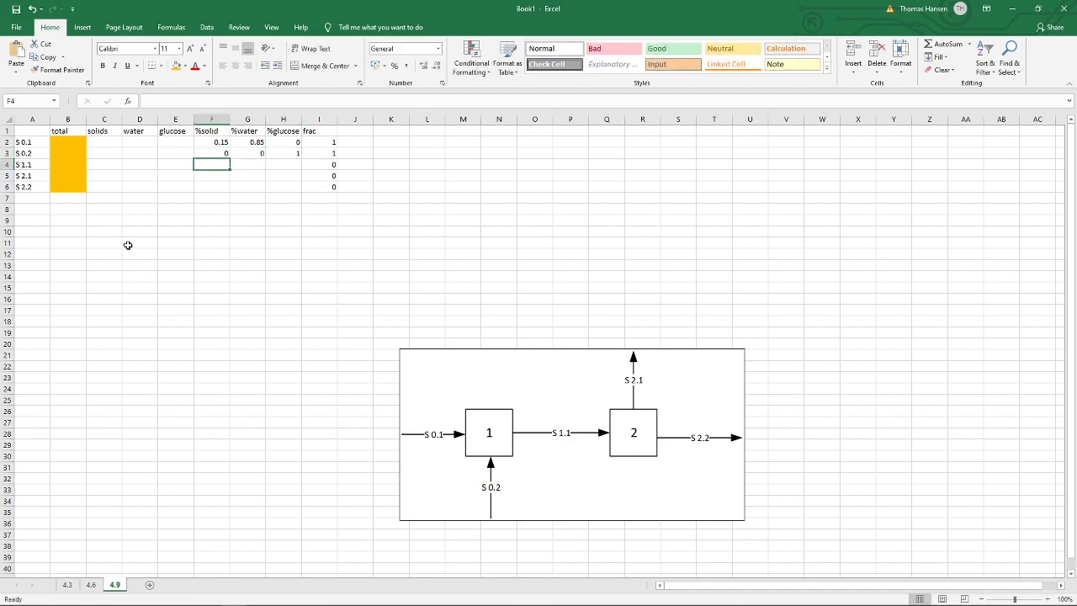
- Fill the S 1.1 fraction cells F4 to H4 with orange
key("shift+Right")
key("shift+Right")
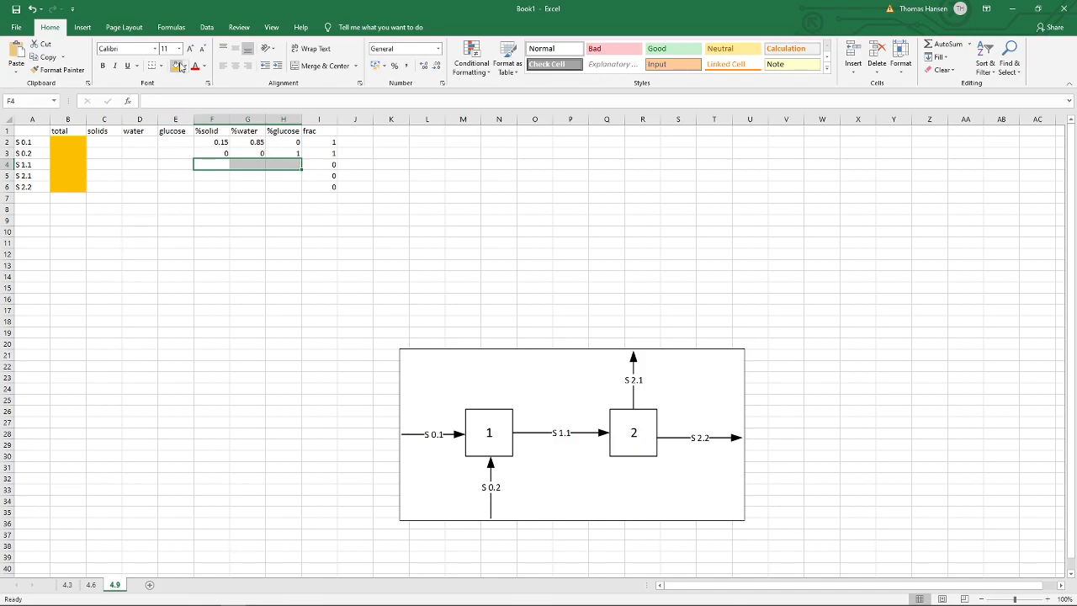
left_click(177, 65)
- Enter the S 2.1 fractions: 0 solid in F5, 1 water in G5 and 0 glucose in H5
key("Down")
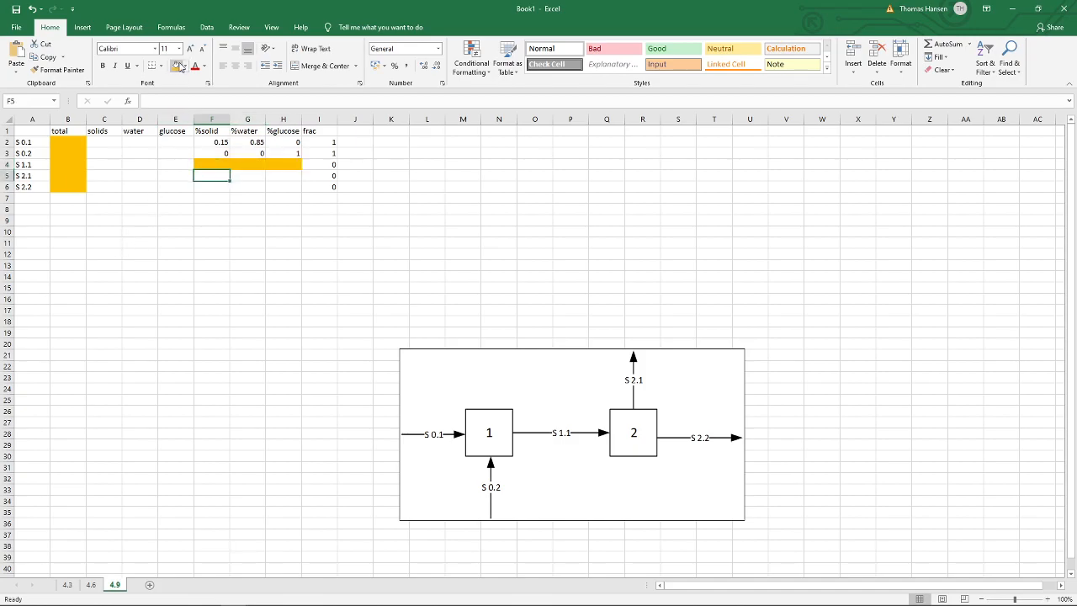
key("Right")
type("1")
key("Tab")
key("Left")
key("Left")
type("0")
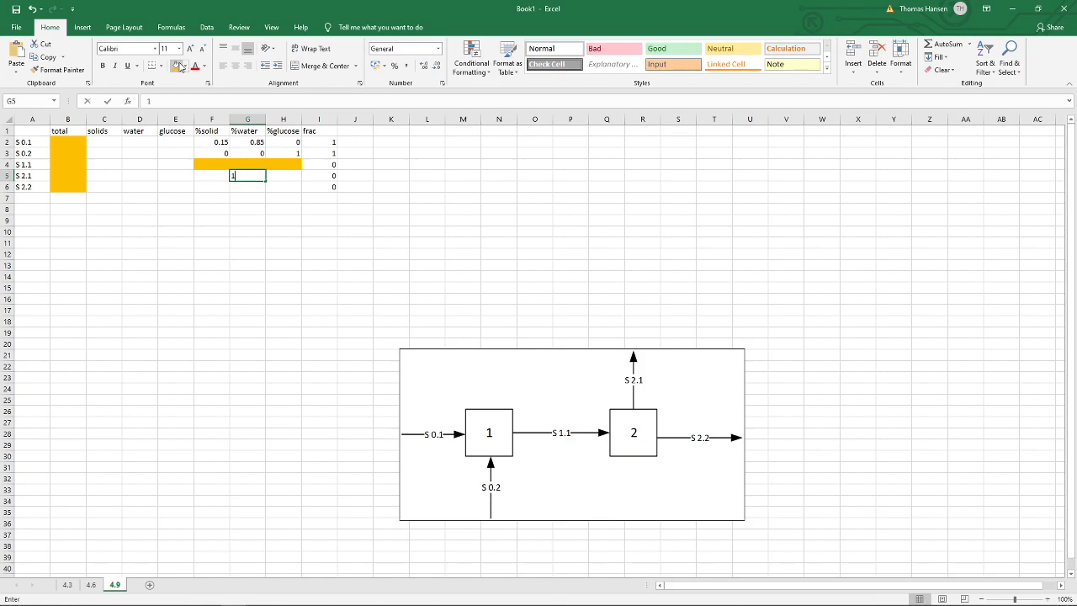
key("Right")
key("Right")
type("0")
key("Left")
key("Left")
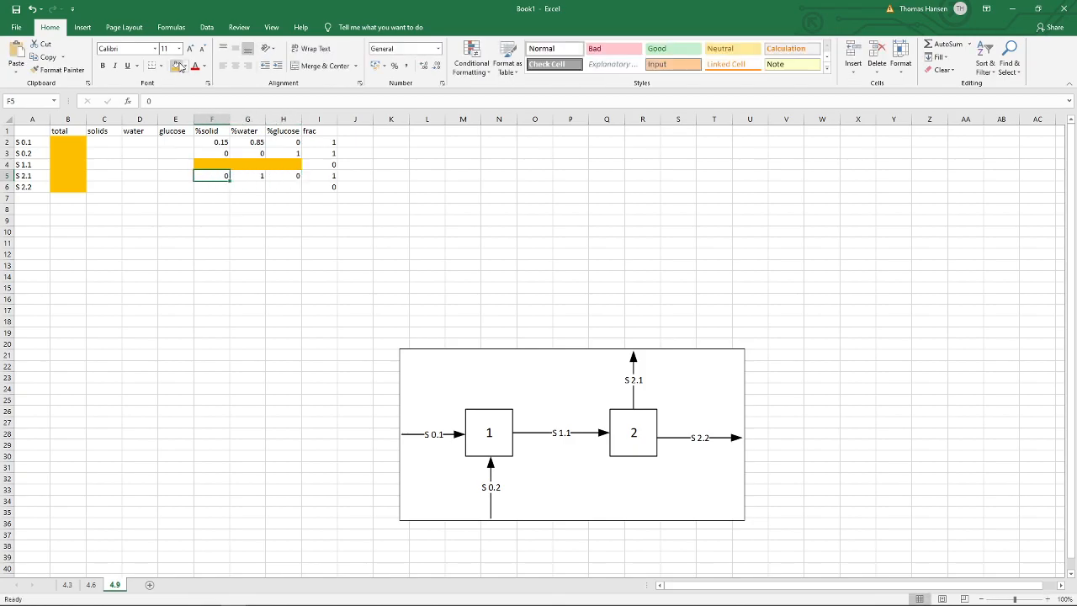
- Check the problem 4.9 text in Foxit Reader, return to Excel and fill the S 2.2 fraction cells F6 to H6 with orange
key("Down")
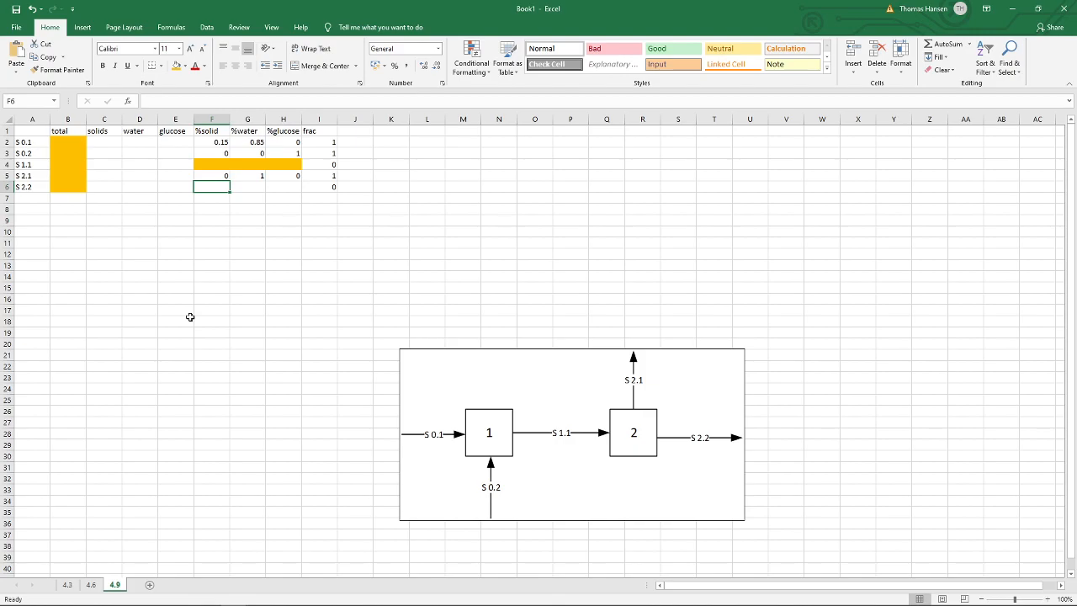
key("Right")
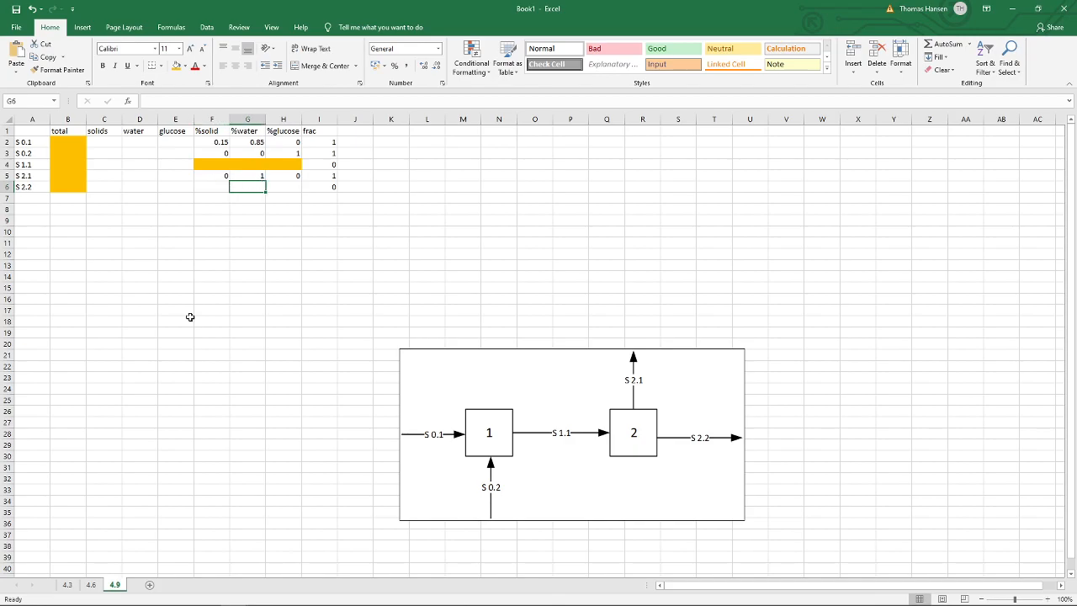
key("alt+Tab")
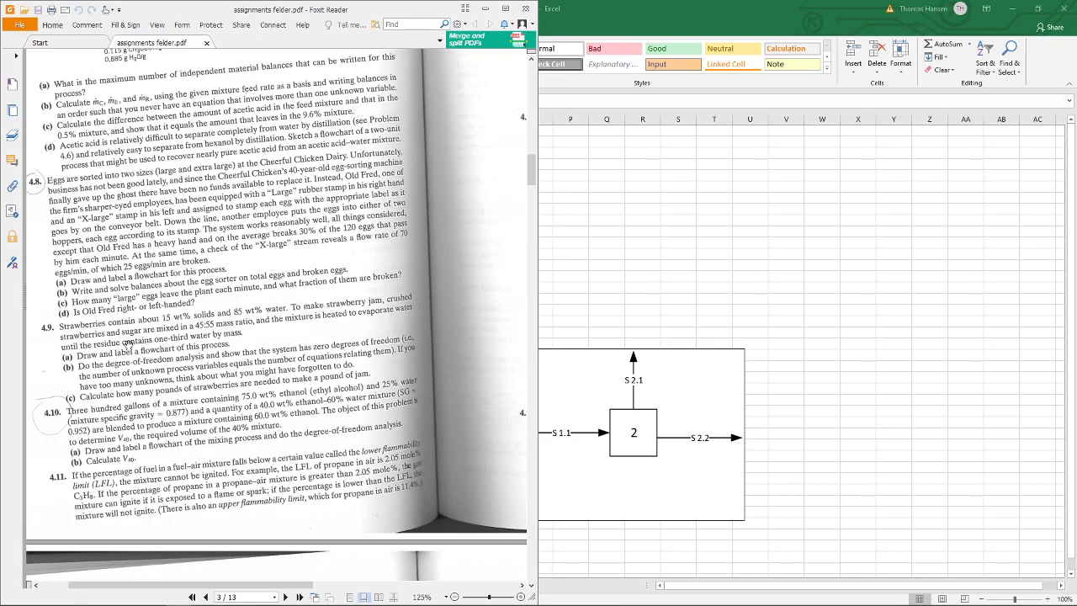
left_click(621, 22)
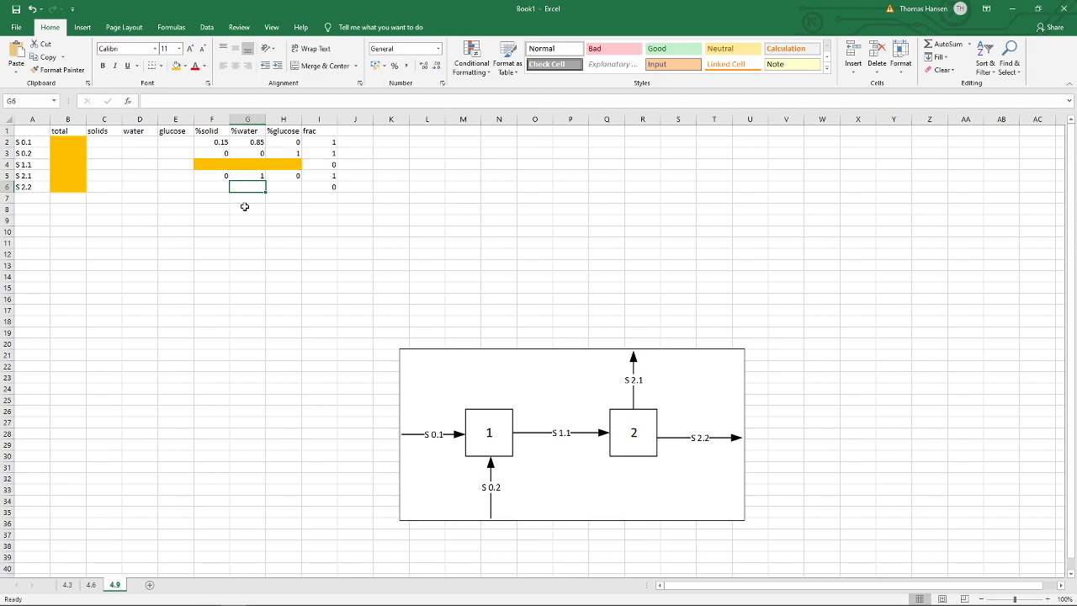
key("Left")
key("shift+Right")
key("shift+Right")
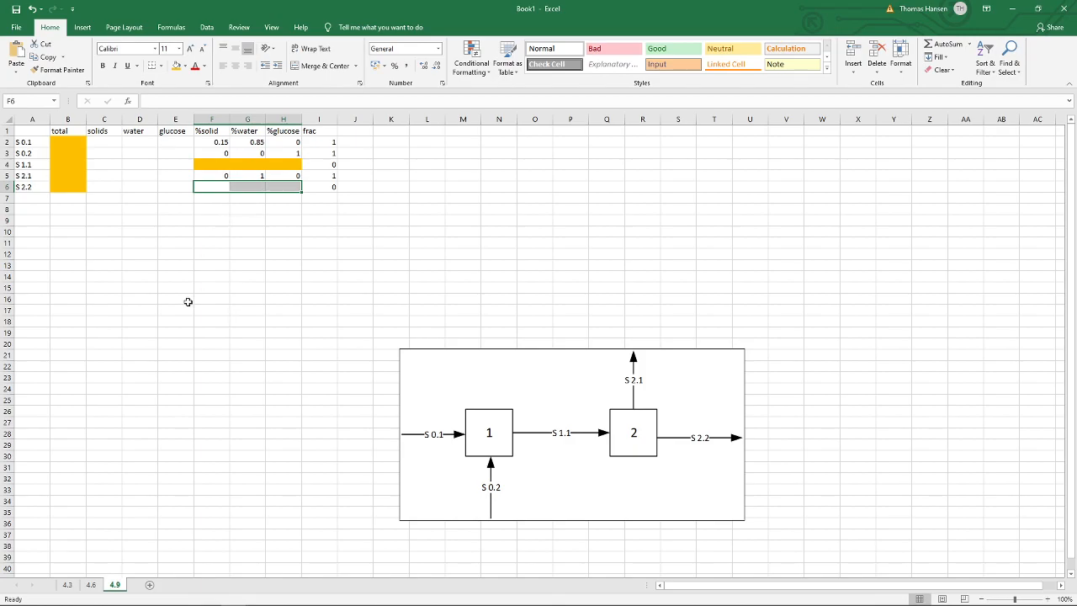
left_click(176, 66)
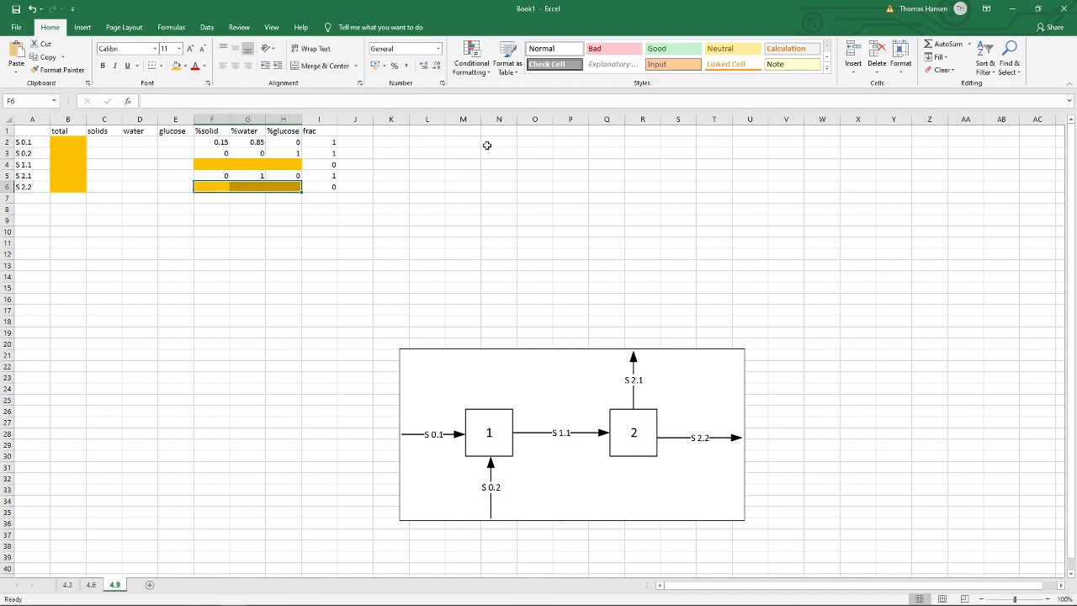
- Start a balance table by entering the headers total, S, W and G in cells N1 to Q1
left_click(465, 133)
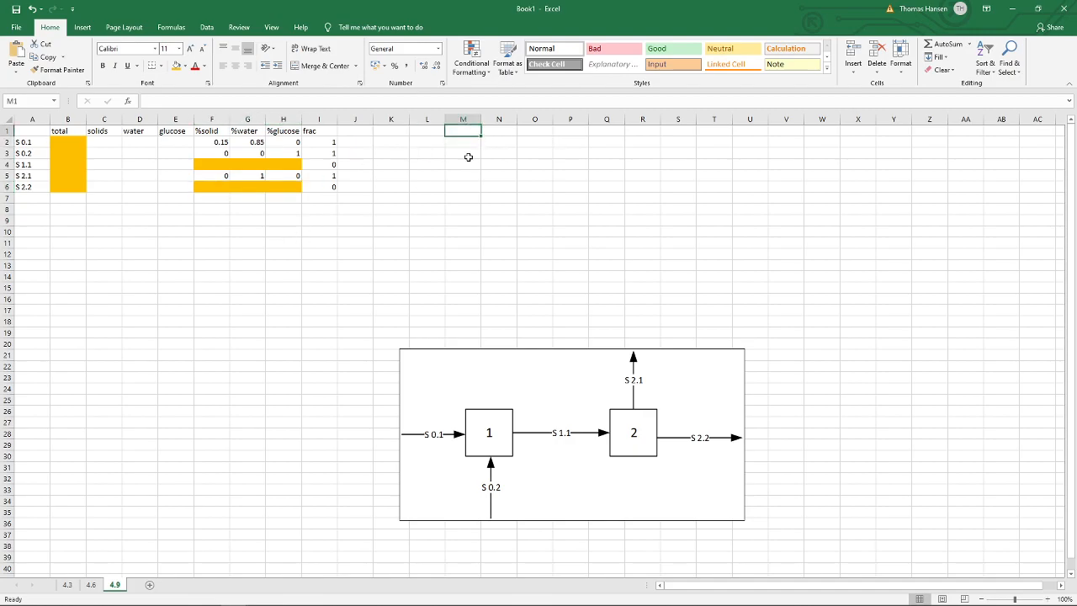
key("Right")
type("total")
key("Tab")
type("S")
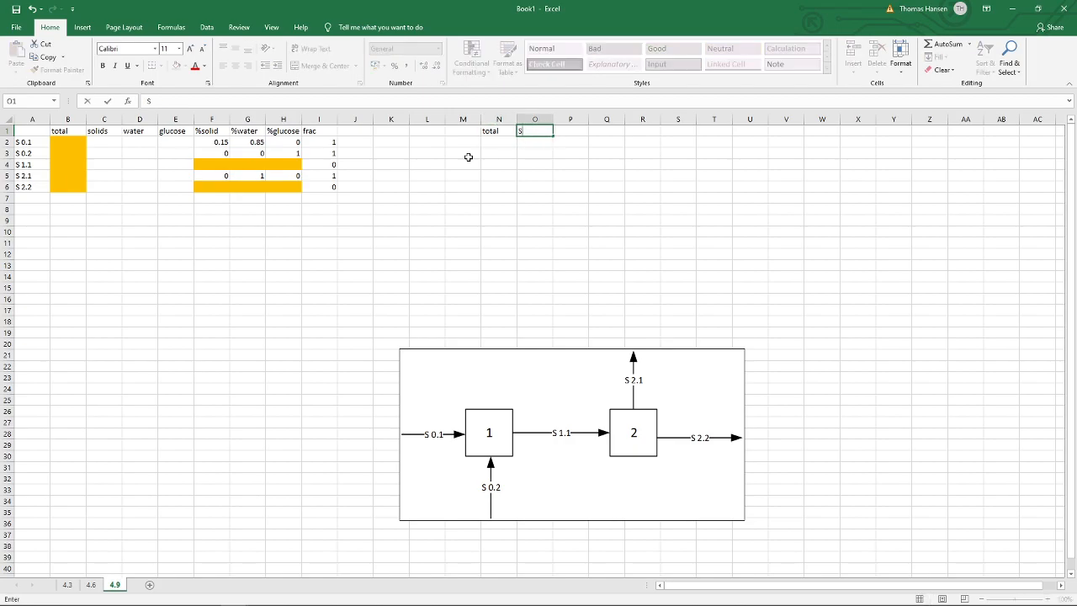
key("Tab")
type("W")
key("Tab")
type("G")
key("Return")
- Label the balance table rows 1, 2 and total in cells M2 to M4
key("Left")
key("Left")
type("1")
key("Return")
type("2")
key("Return")
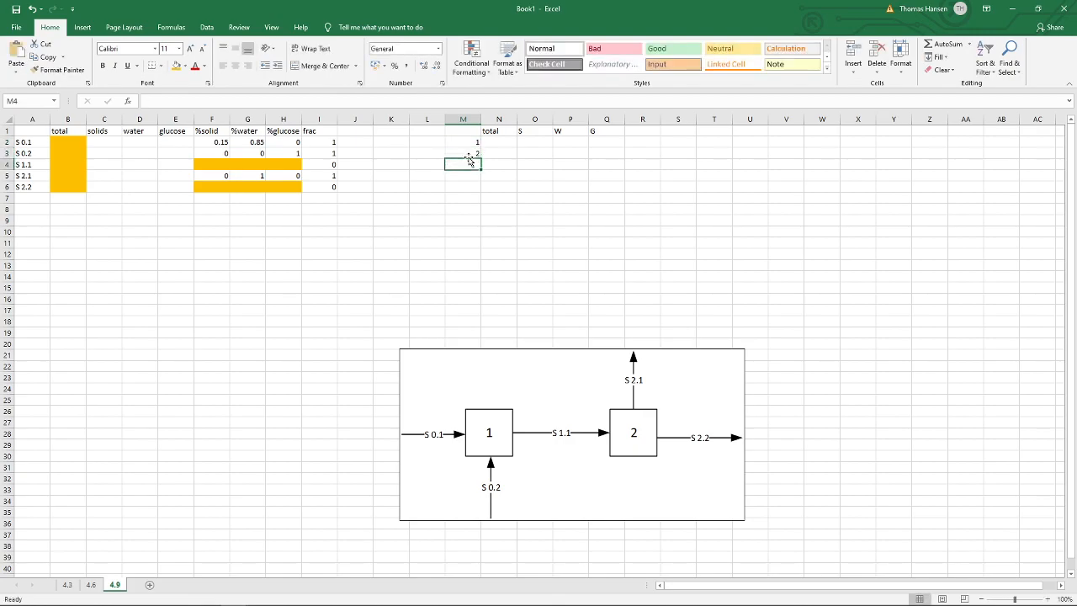
type("tot")
key("Tab")
- Enter the unit 1 balance formula =B2+B3+B4 in N2, copy it across to Q2 and inspect the copy in O2
key("Up")
key("Up")
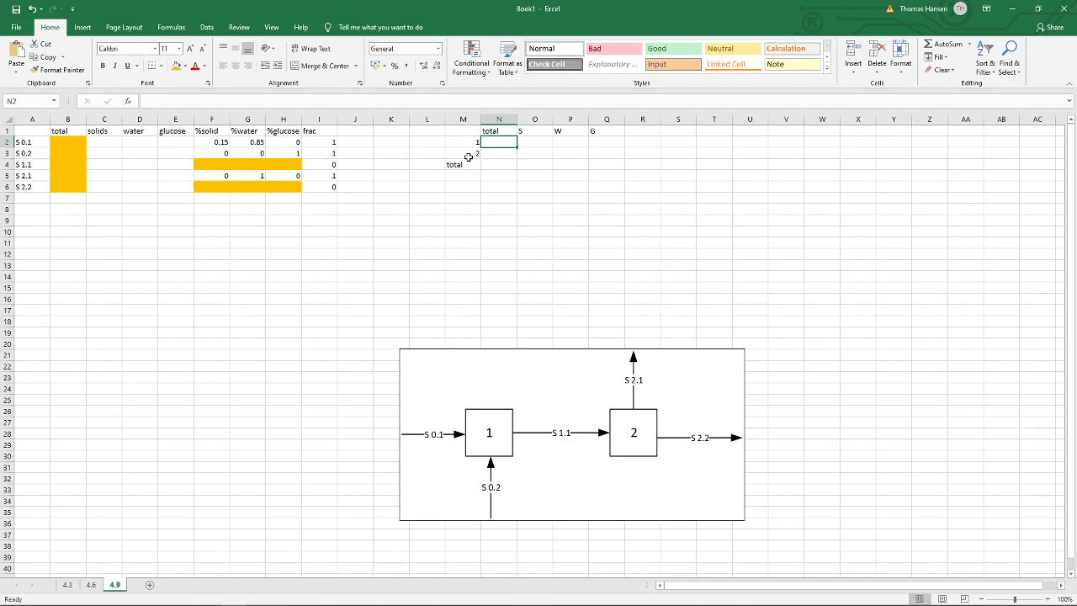
type("=")
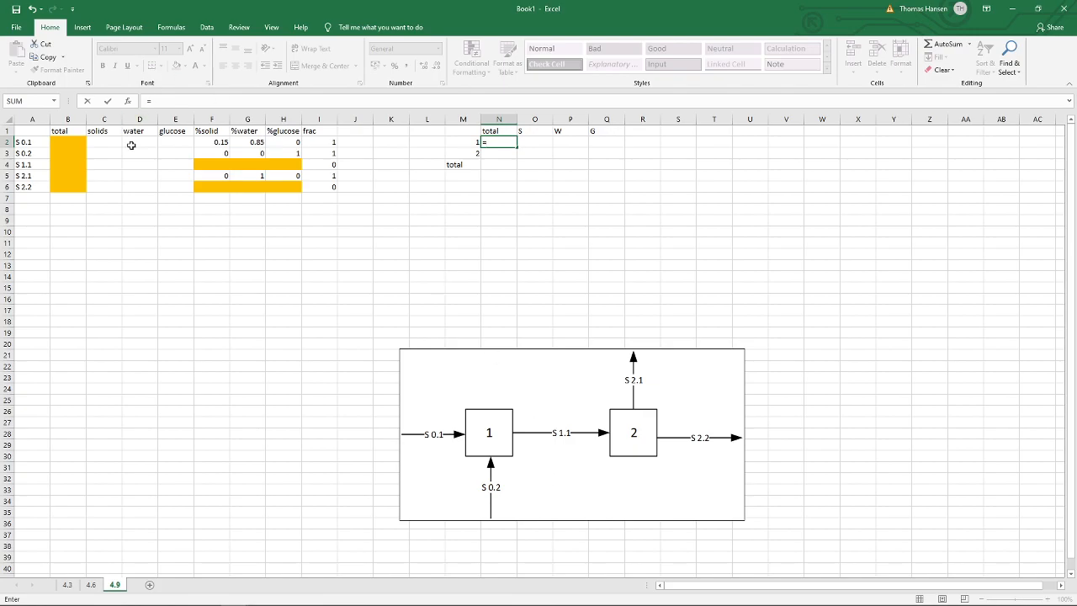
left_click(73, 144)
type("+")
left_click(64, 157)
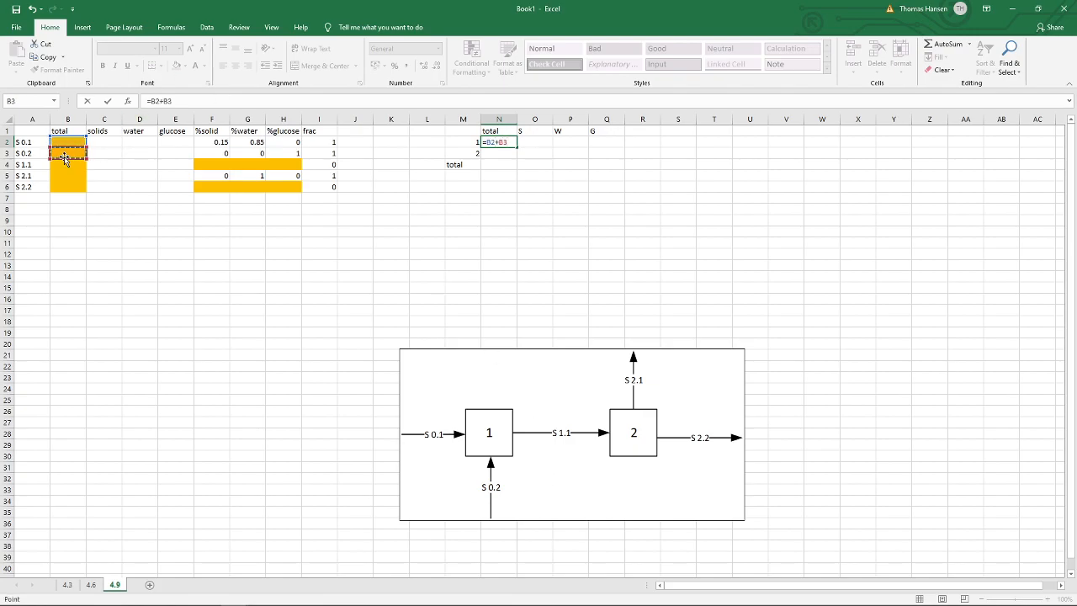
type("+")
left_click(60, 164)
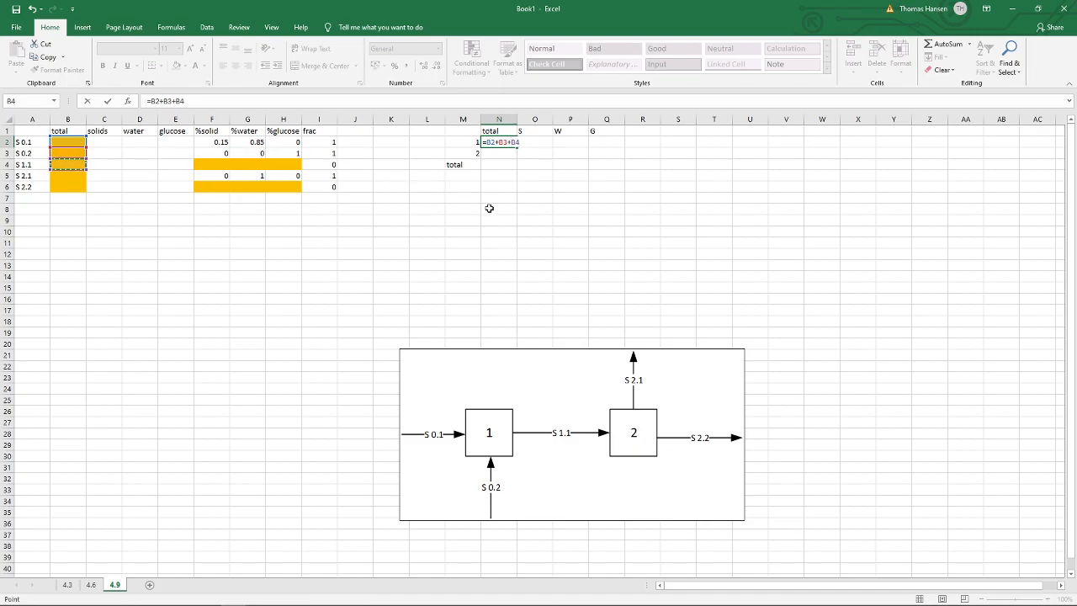
key("ctrl+Return")
left_click_drag(516, 147, 623, 147)
left_click(537, 143)
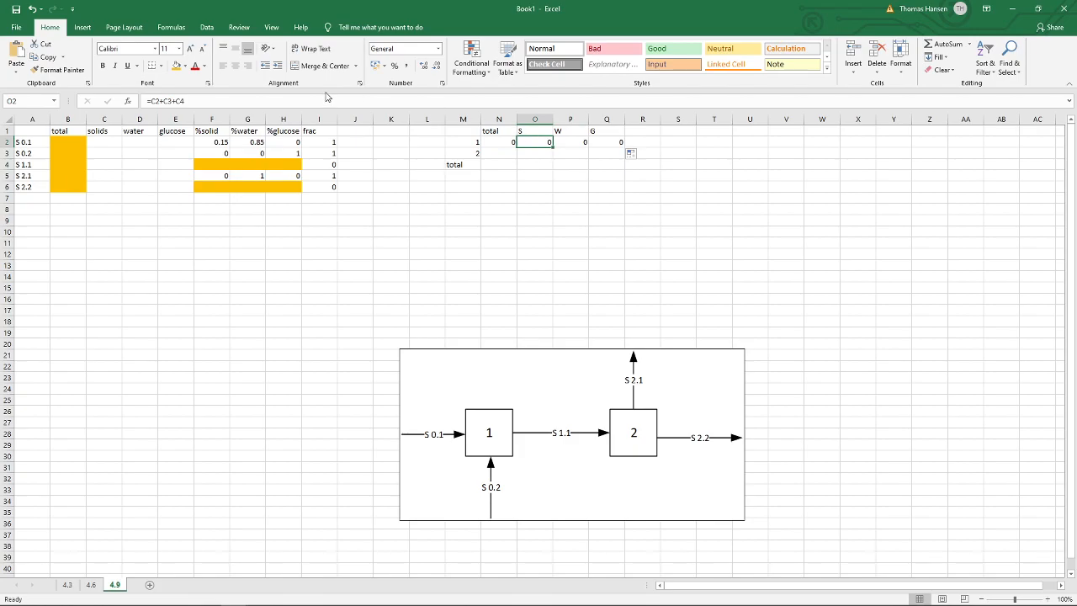
- Check the cell references of the formula copied to O2 and enter the unit 2 balance =B4-(B5+B6) in N3
left_click(312, 102)
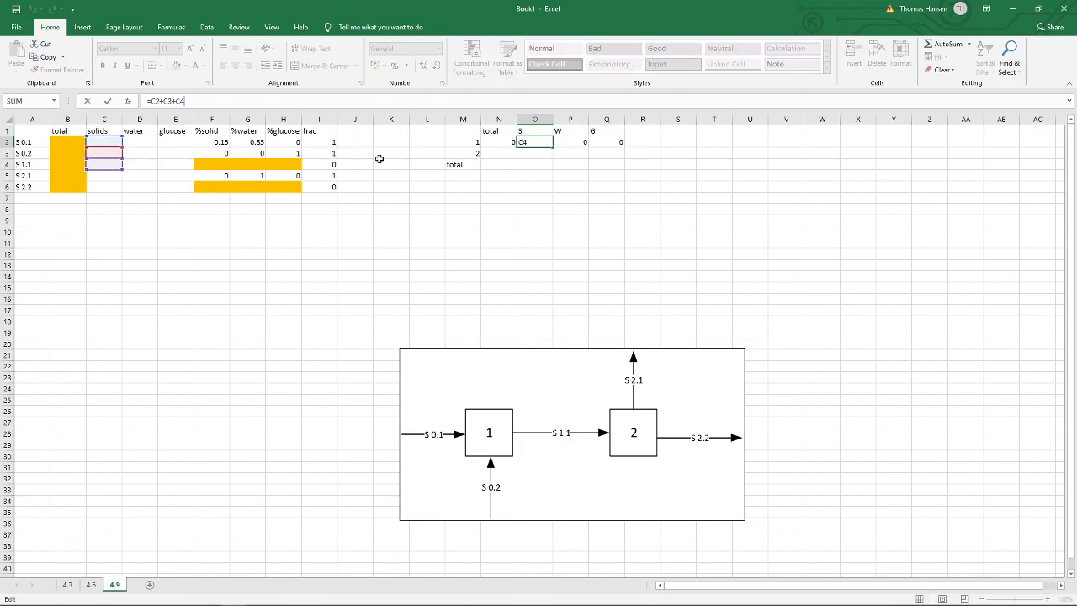
key("Escape")
left_click(502, 154)
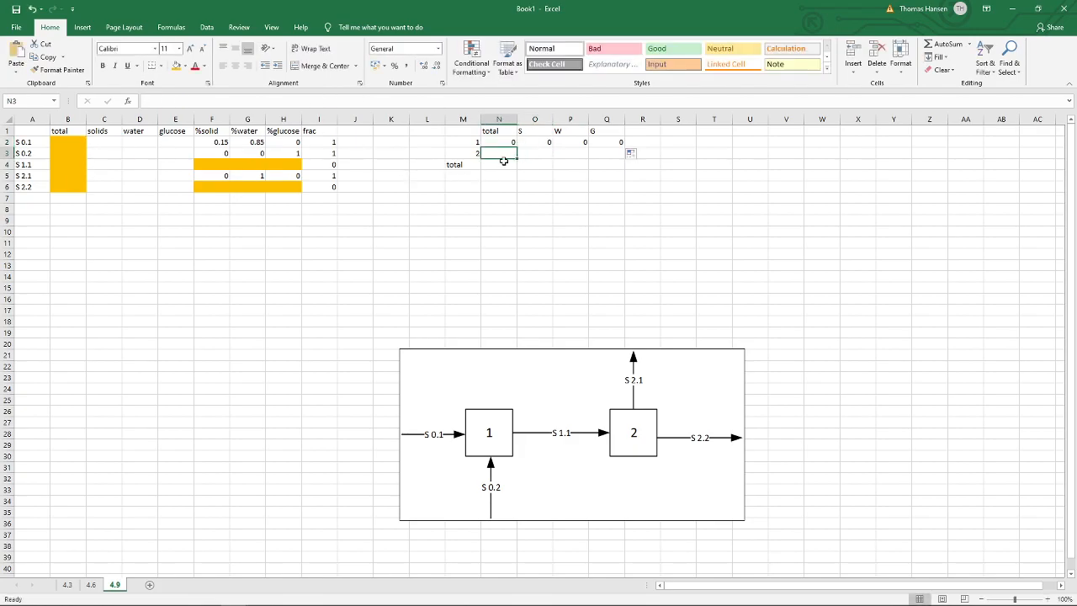
type("=")
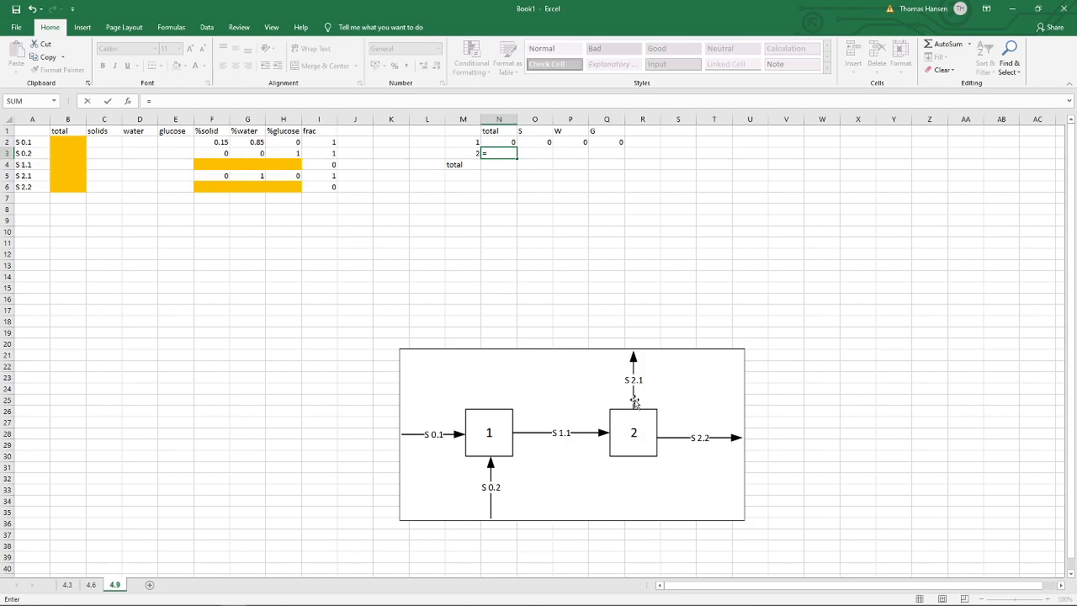
left_click(70, 167)
type("-")
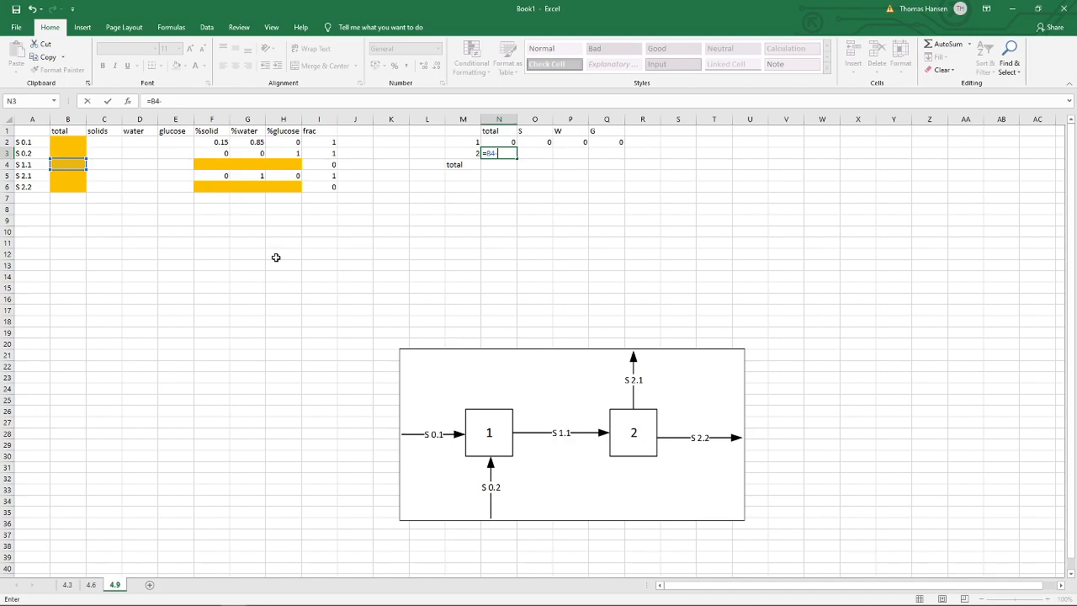
type("(")
left_click(63, 176)
type("+")
left_click(68, 186)
type(")")
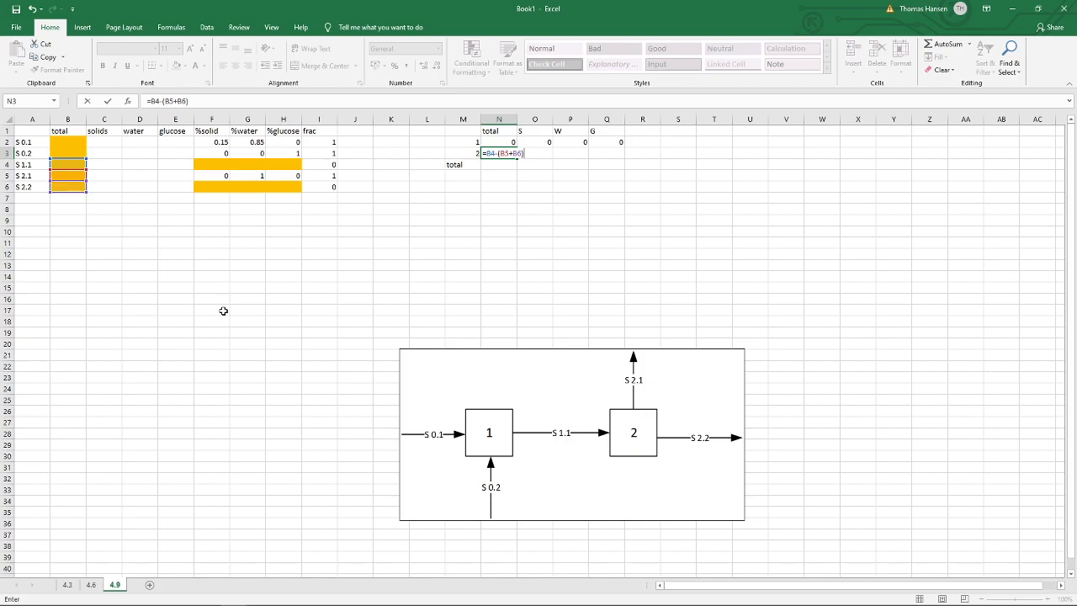
key("ctrl+Return")
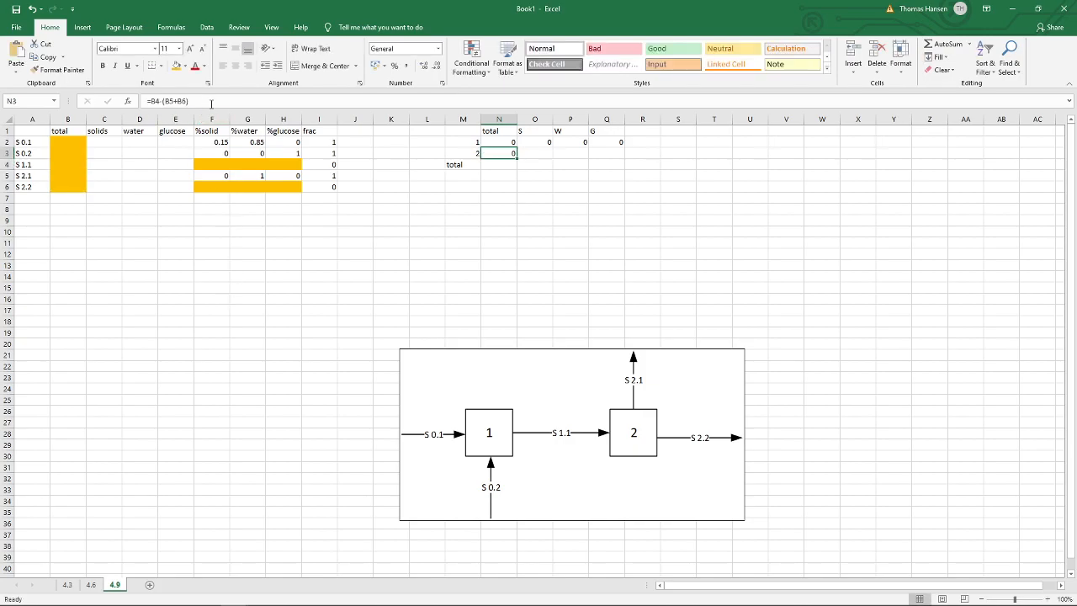
- Check the unit 2 balance formula in N3, copy it across to Q3 and inspect the copy in P3
key("F2")
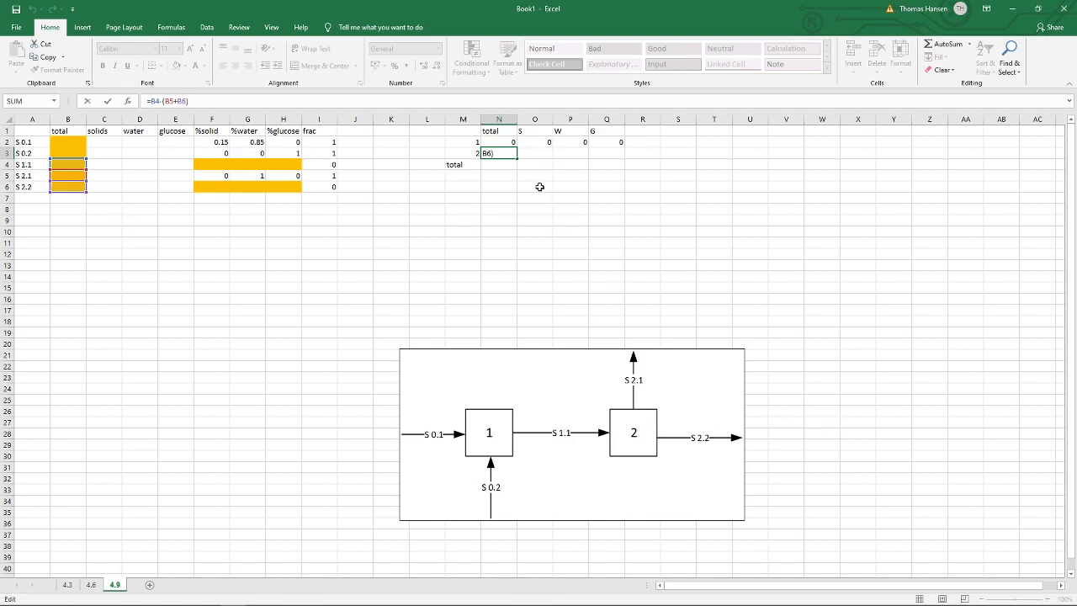
key("Escape")
left_click_drag(517, 157, 628, 154)
left_click(568, 157)
left_click(433, 100)
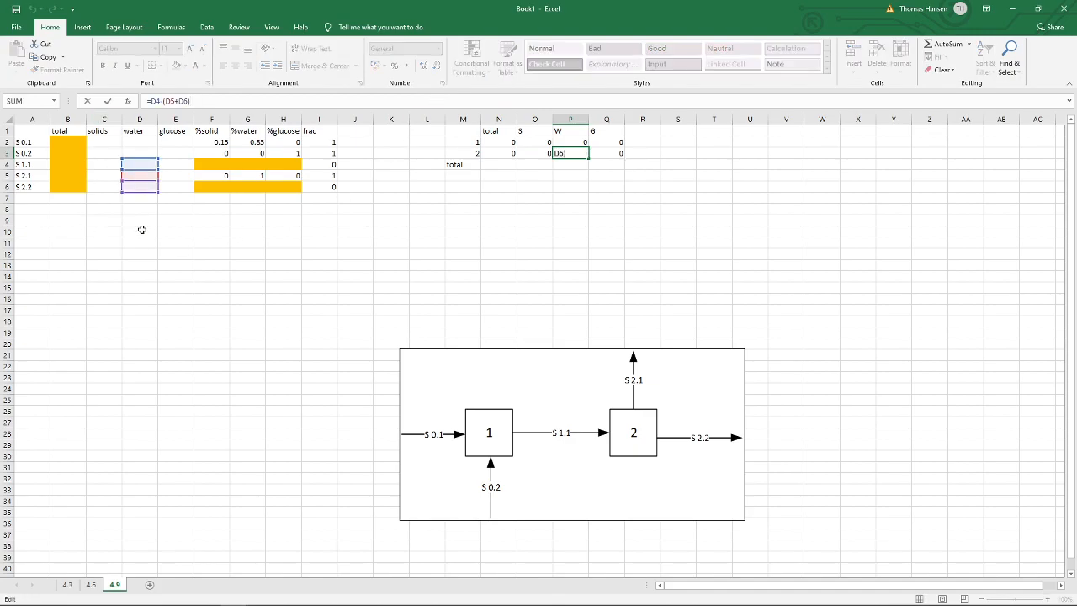
key("Escape")
- Enter the overall balance formula =B2+B3-(B5+B6) in N4 of the total row
left_click(496, 164)
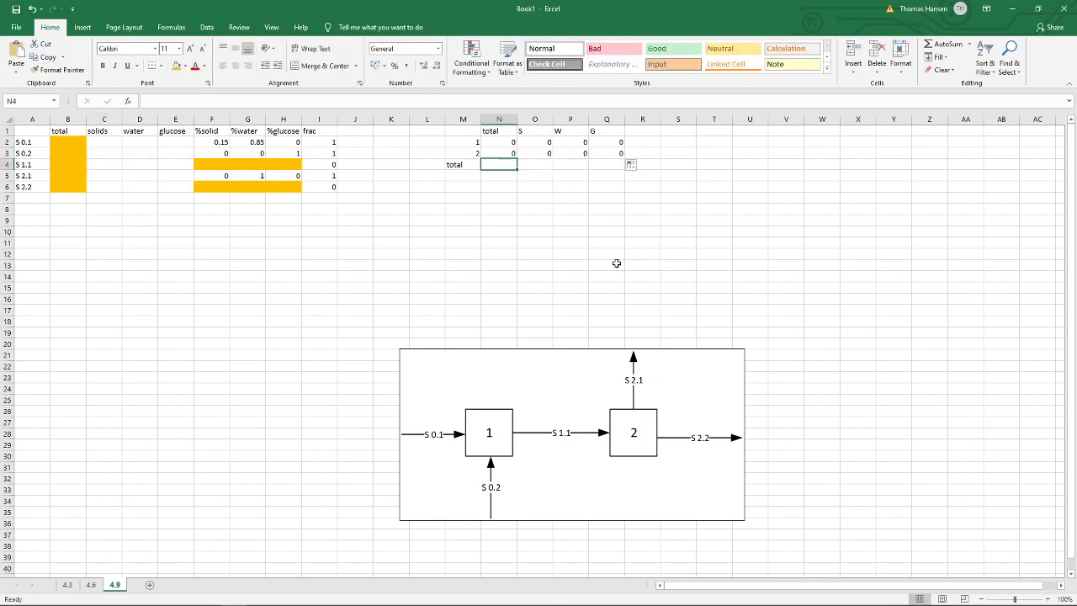
type("=")
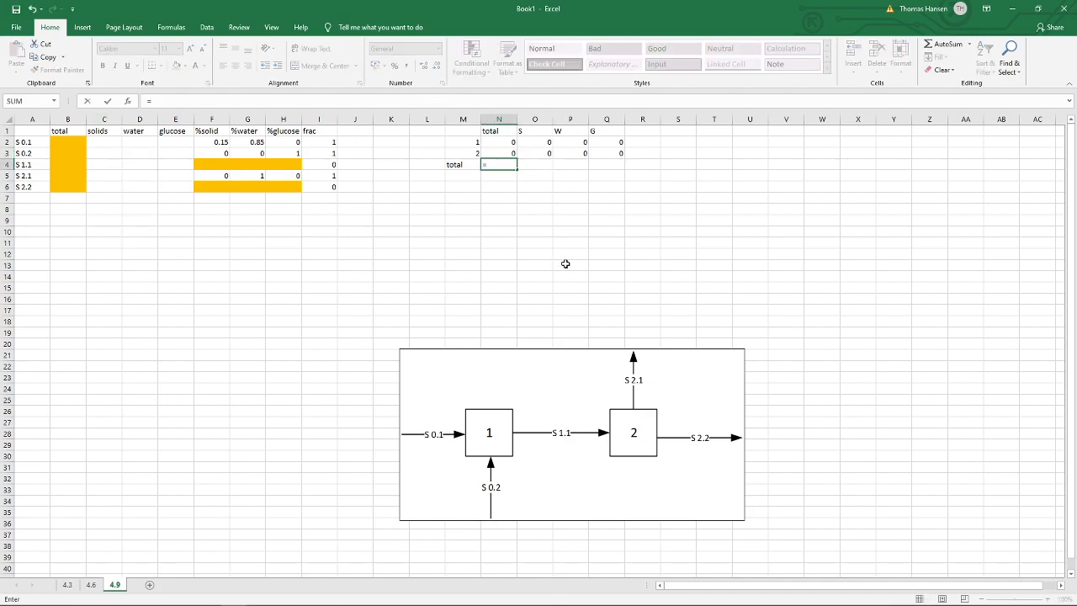
left_click(67, 143)
type("+")
left_click(68, 152)
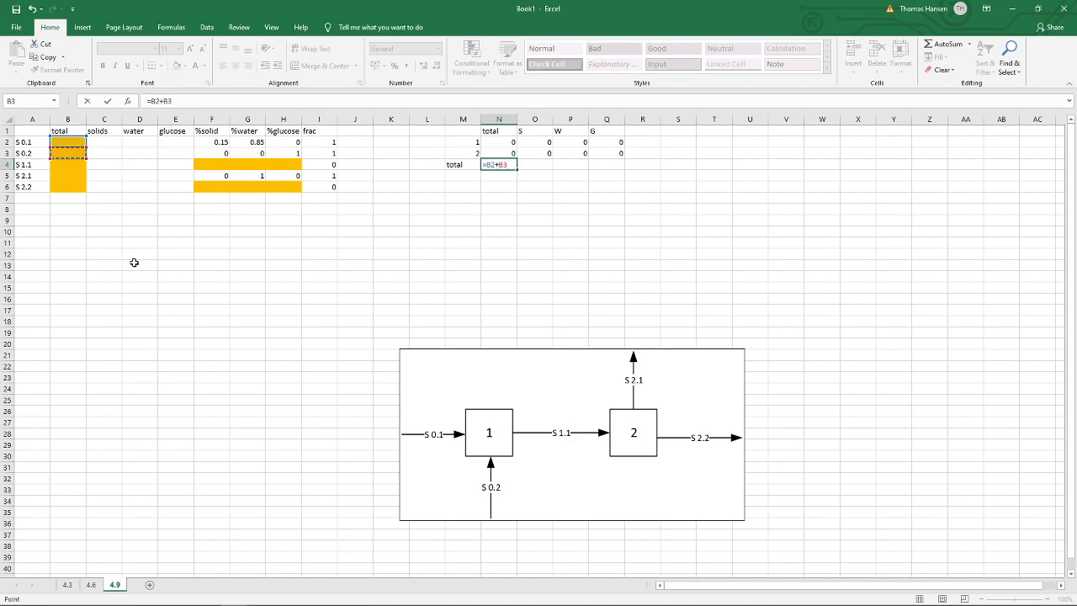
type("-(")
left_click(67, 176)
type("+")
left_click(70, 196)
left_click(69, 186)
type(")")
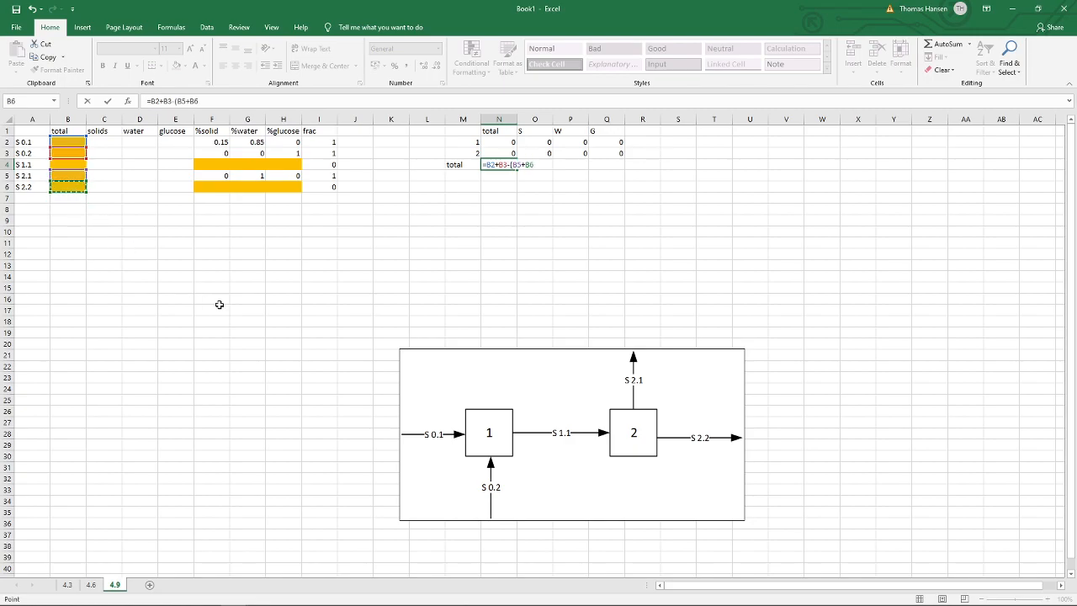
key("ctrl+Return")
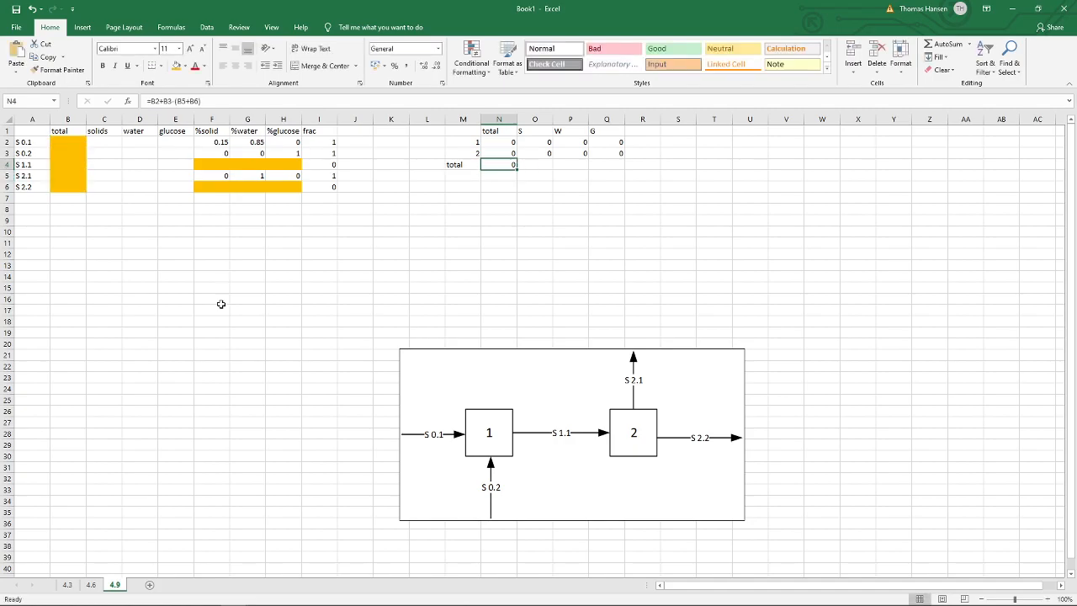
- Copy the overall balance formula from N4 across to Q4 and highlight the unit balances in N2:P3
left_click_drag(518, 171, 627, 171)
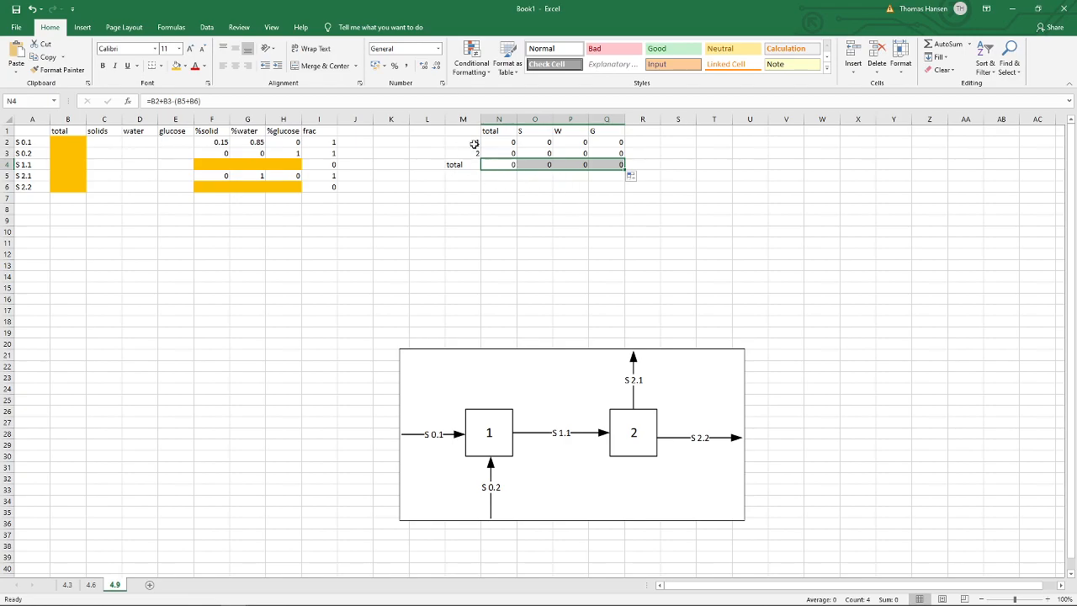
left_click(510, 143)
left_click_drag(510, 143, 565, 152)
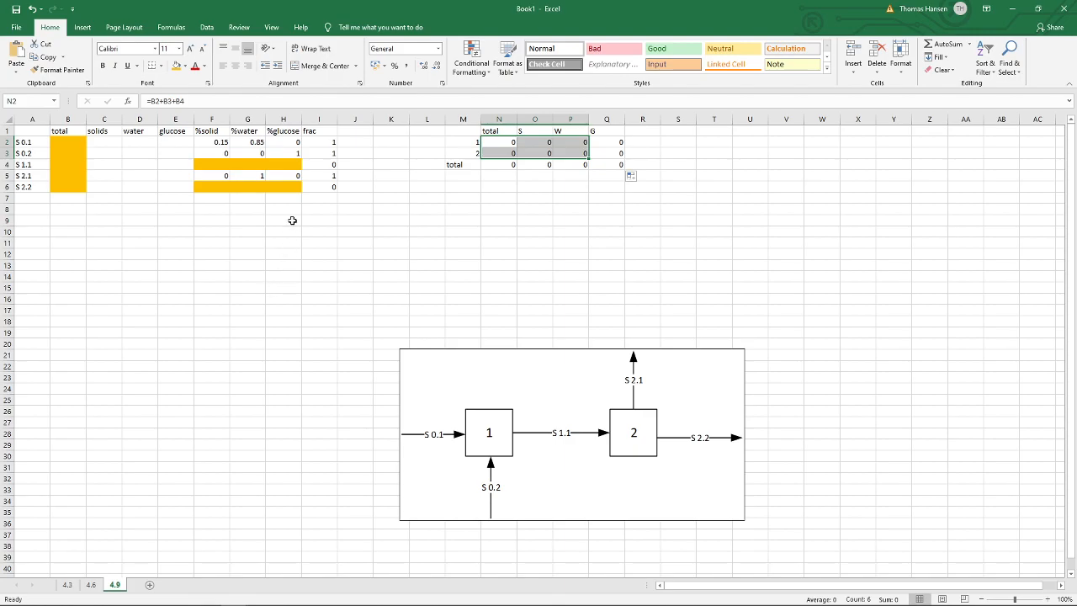
left_click(190, 231)
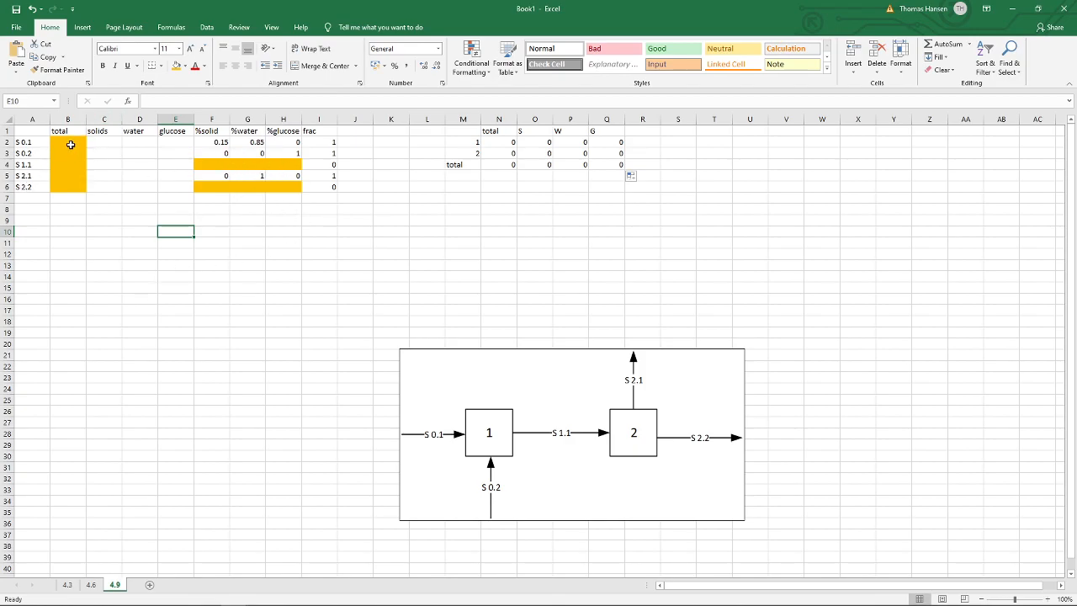
- Count the orange unknown cells, going through the stream totals B2:B6 and the fractions F4:H4 and F6:H6
left_click_drag(77, 139, 70, 195)
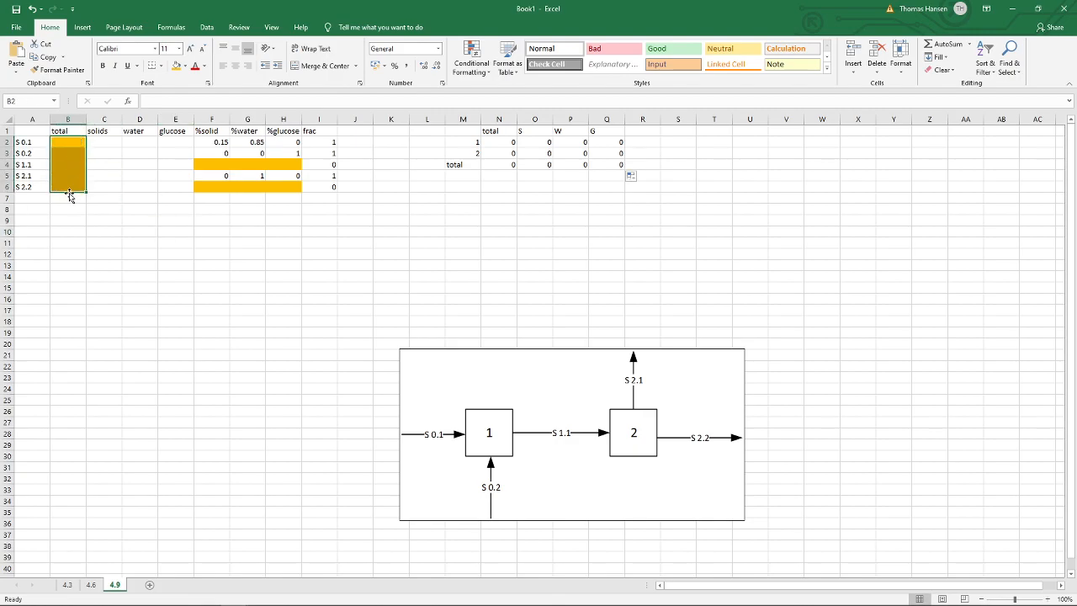
left_click(85, 143)
key("Down")
key("Down")
key("Down")
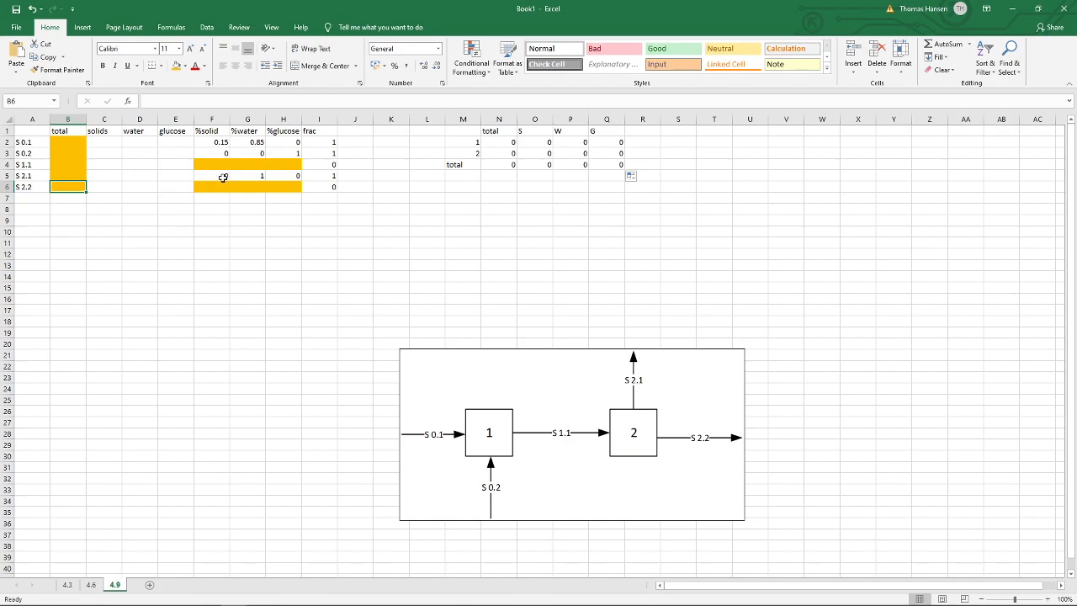
left_click(211, 161)
key("Right")
key("Right")
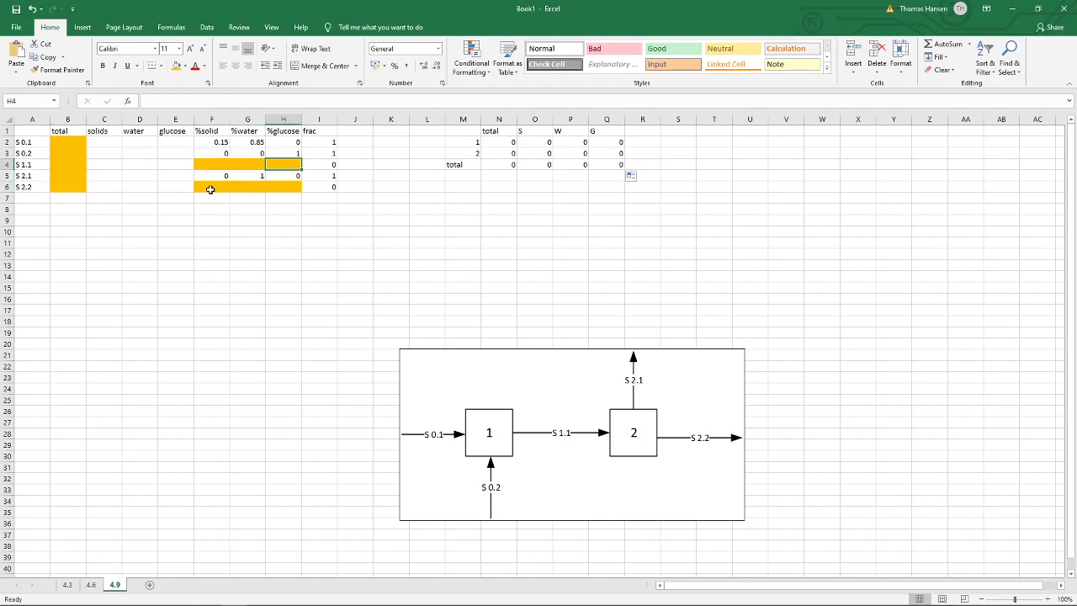
left_click(209, 187)
key("Right")
key("Right")
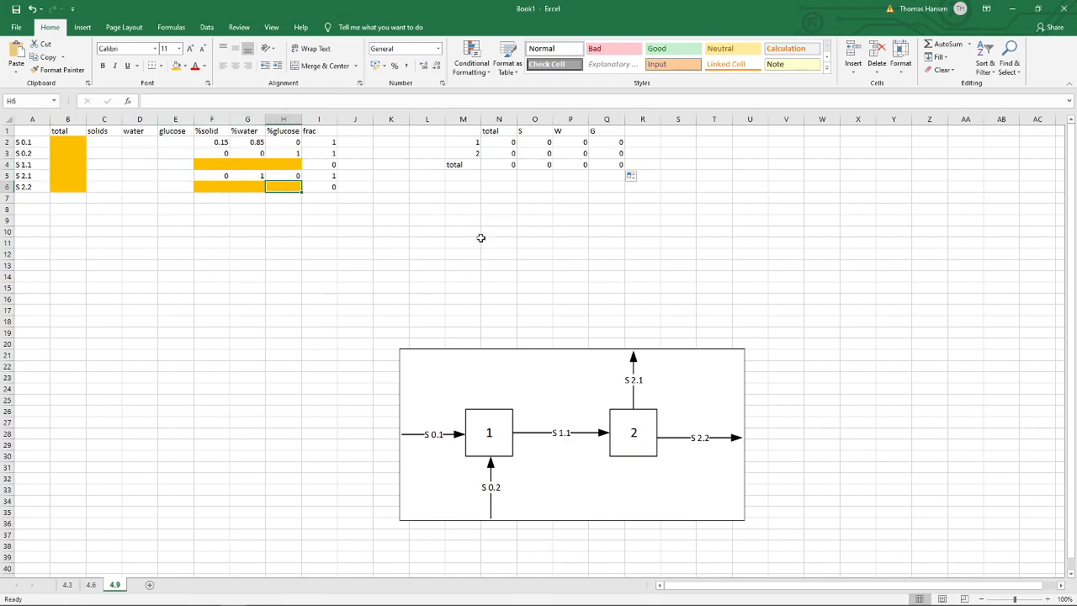
- Enter the number of unknowns, 11, in N12 and subtract six balances with =N12-6 in N13
left_click(510, 256)
type("11")
key("Return")
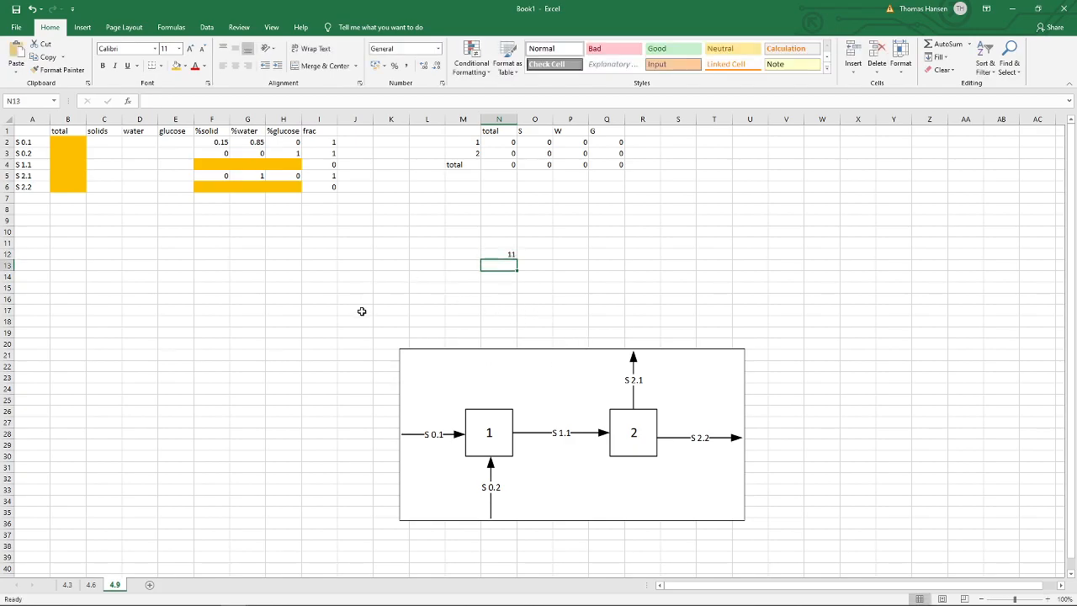
type("=")
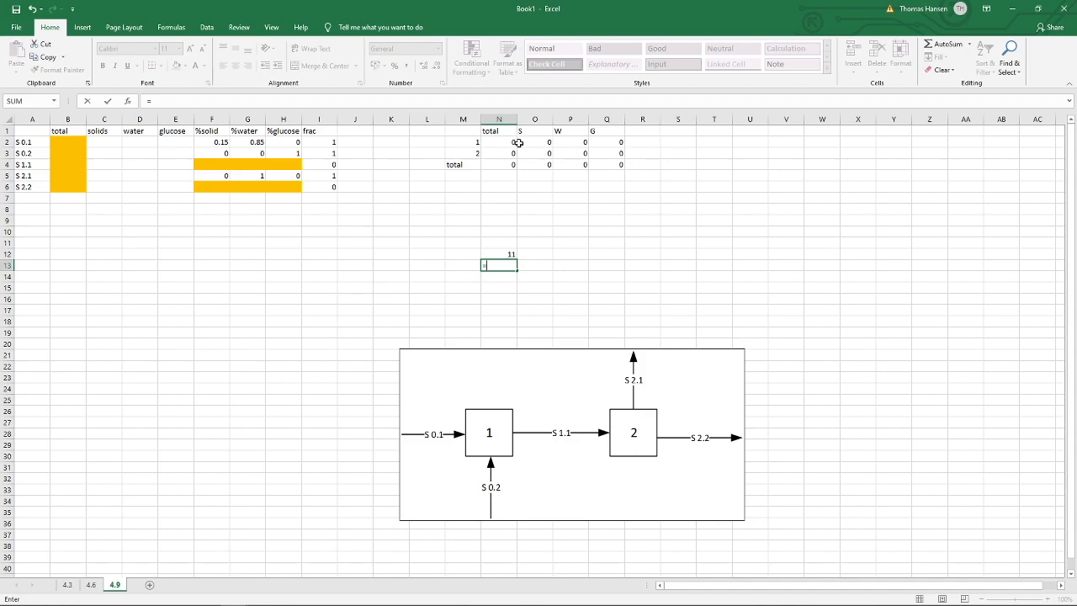
key("Up")
type("-6")
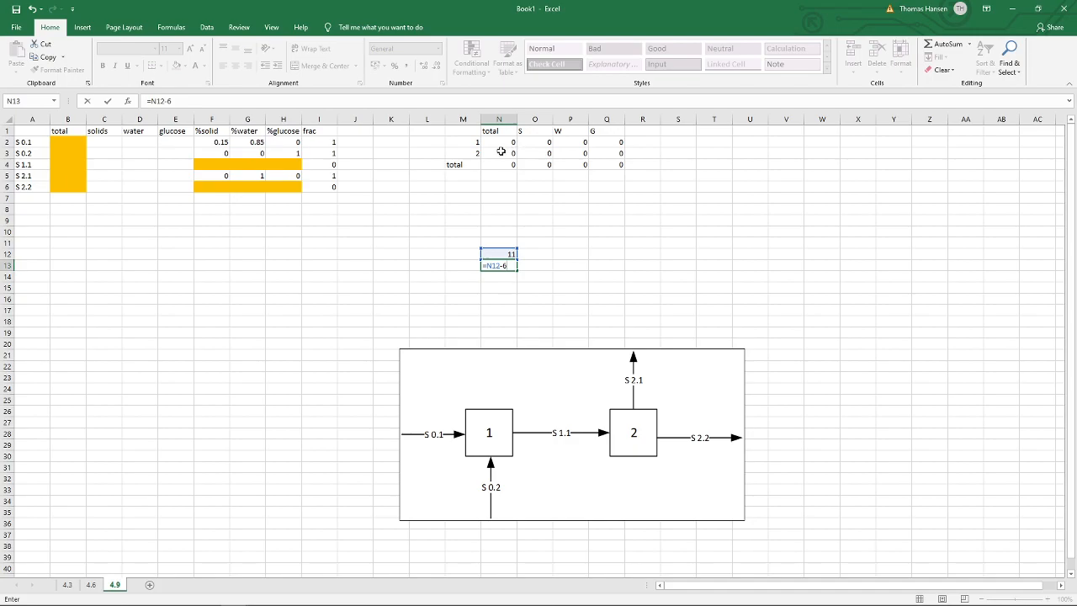
key("Return")
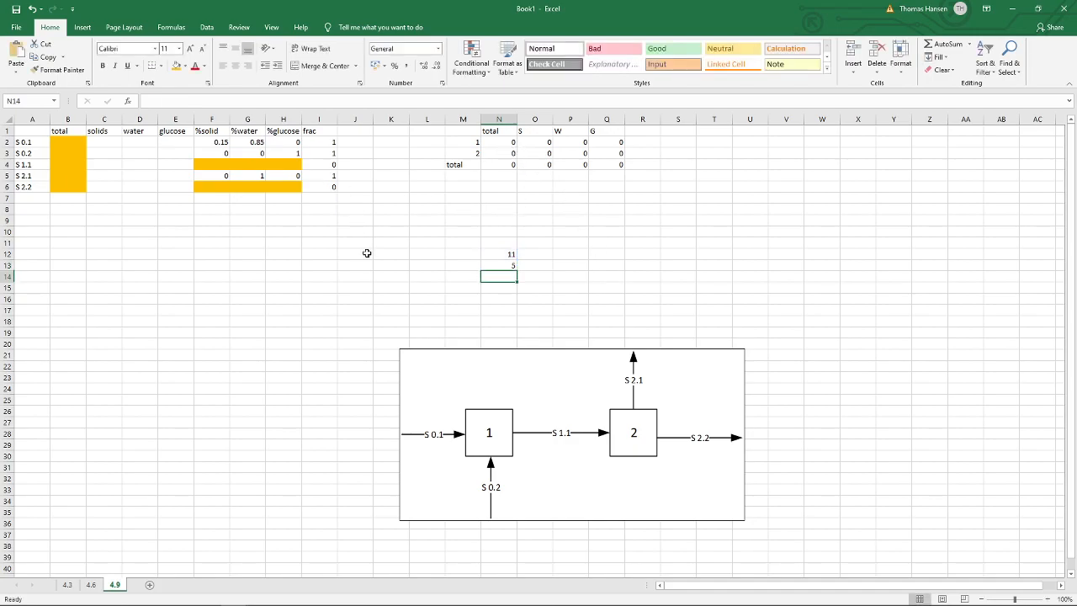
- Highlight the unknown fractions of S 1.1 and S 2.2 and enter =N13-2 in N14
left_click(216, 164)
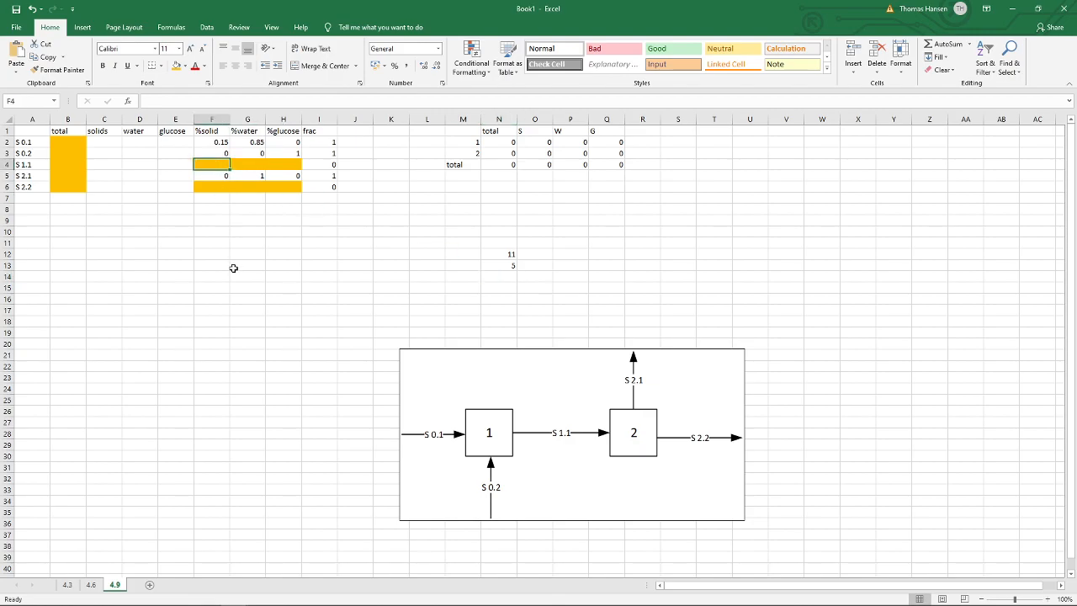
key("shift+Right")
left_click_drag(220, 187, 268, 188)
left_click(503, 275)
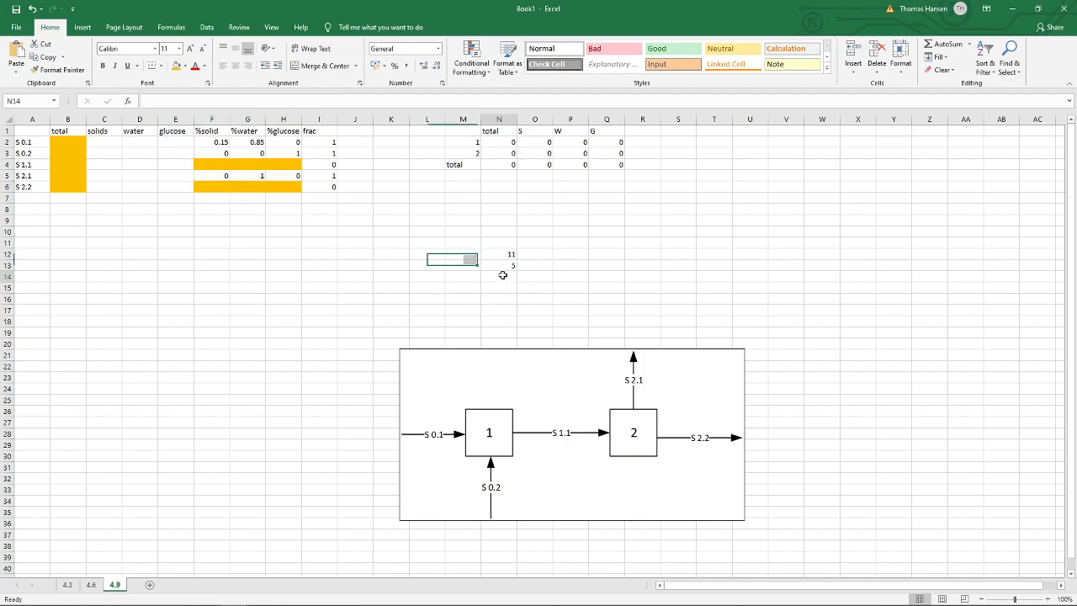
type("=")
type("(N12-N13)/2")
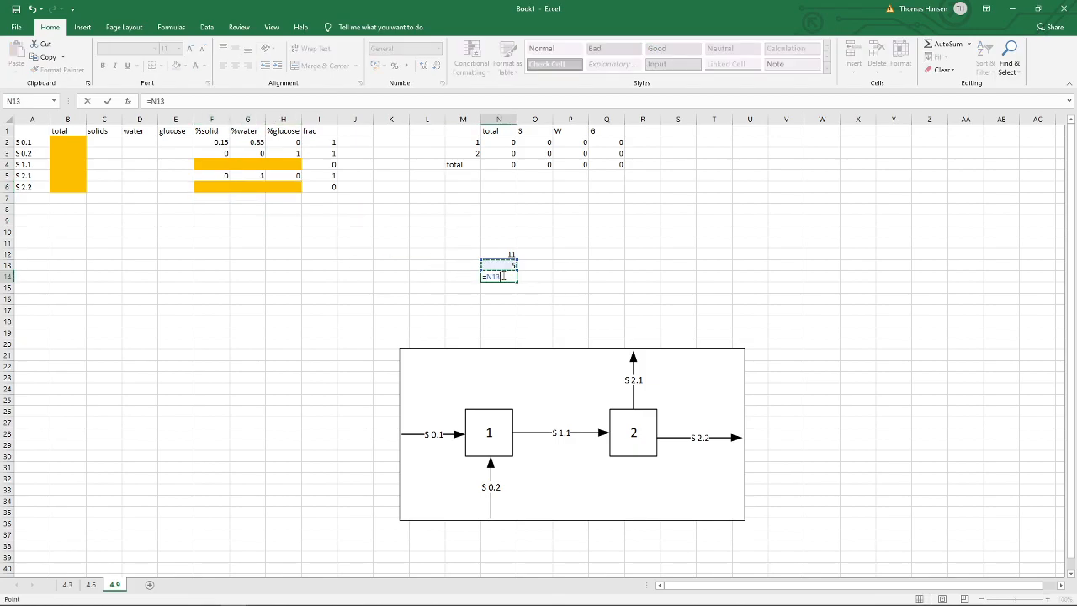
key("Return")
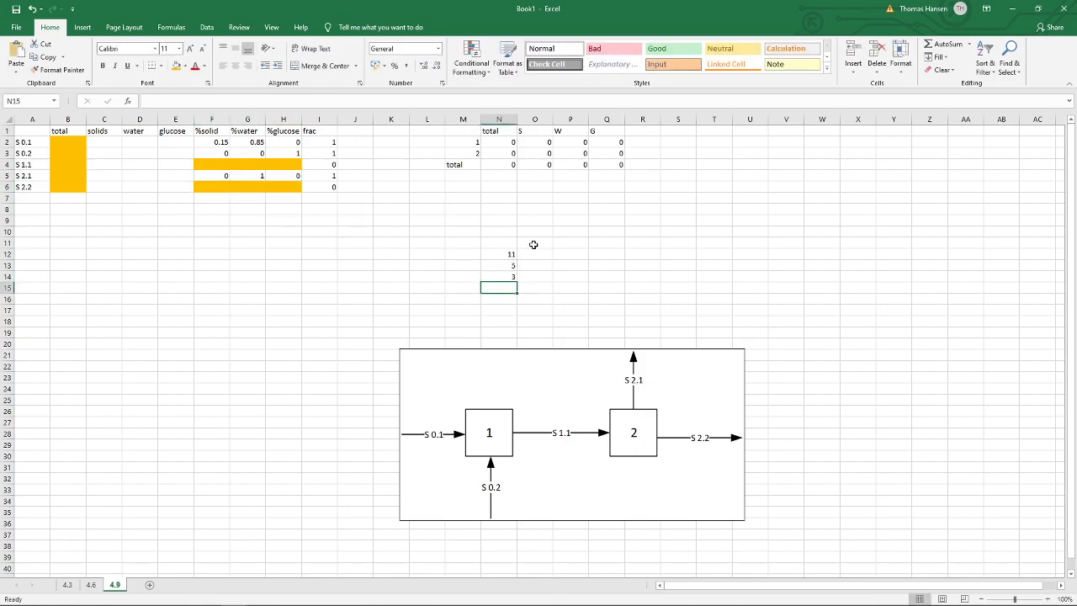
- Review the S 2.2 water fraction cell G6 and the formula for the remaining unknowns in N14
left_click(250, 186)
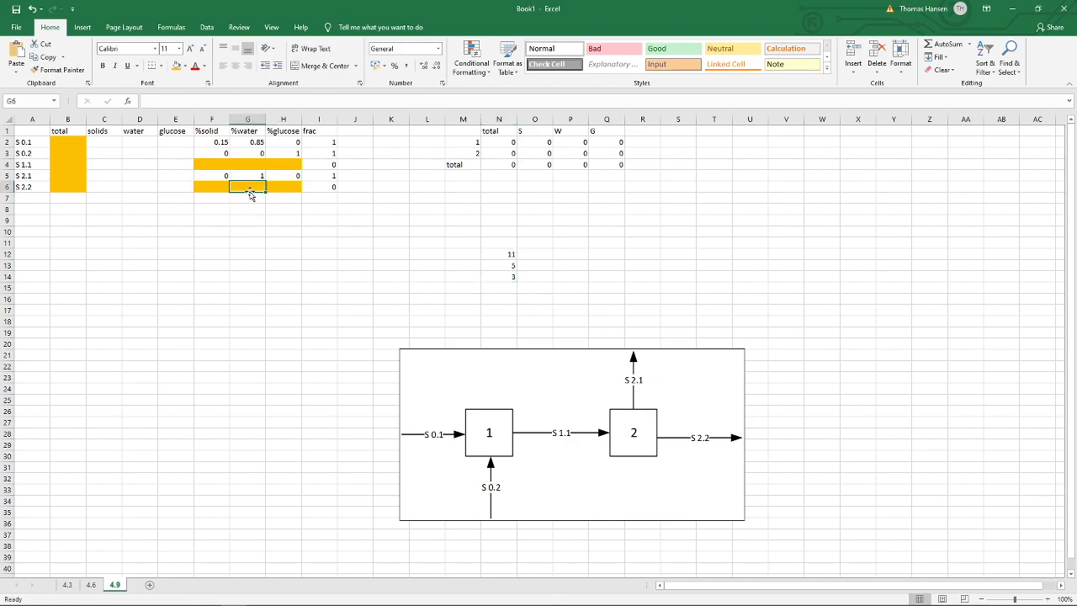
left_click(497, 276)
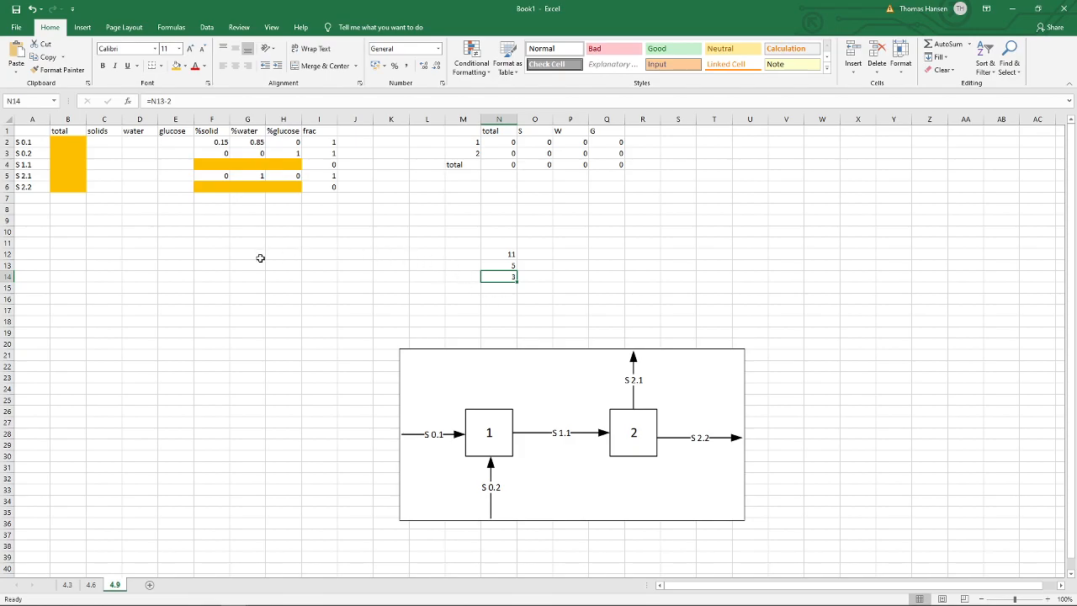
left_click(248, 186)
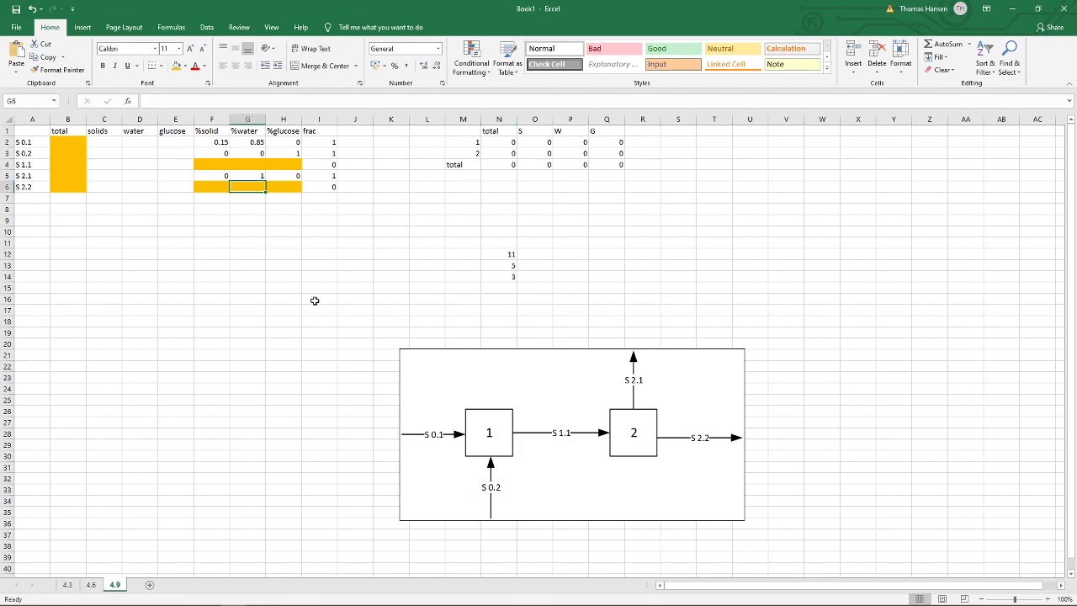
- Enter the note "relation between S 0.1 and S 0.2 is 45/55" in E10 and check the ratio against problem 4.9 in Foxit Reader
left_click(180, 221)
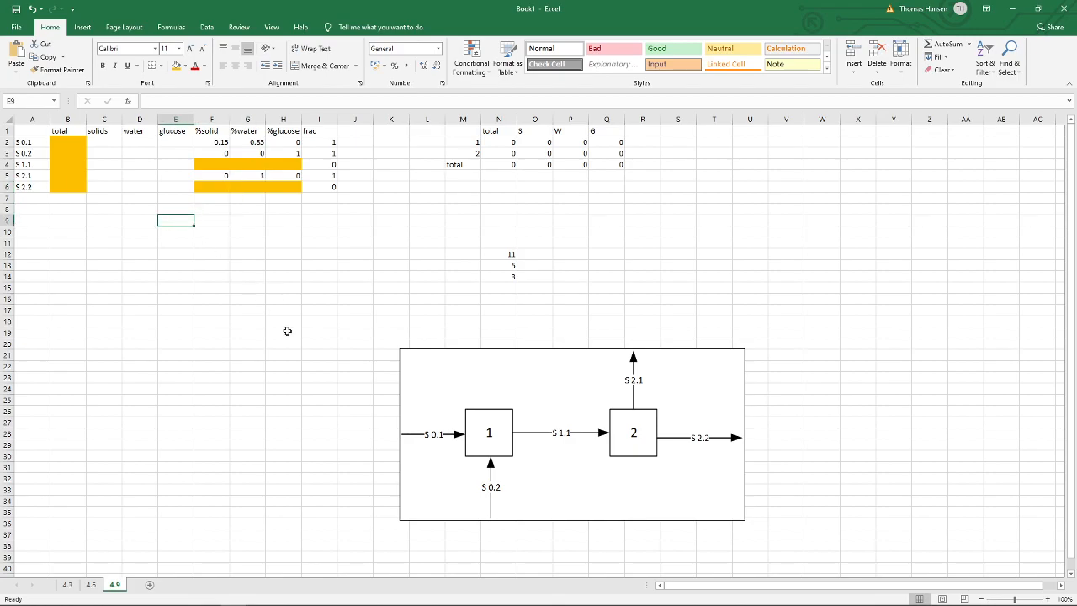
left_click(175, 231)
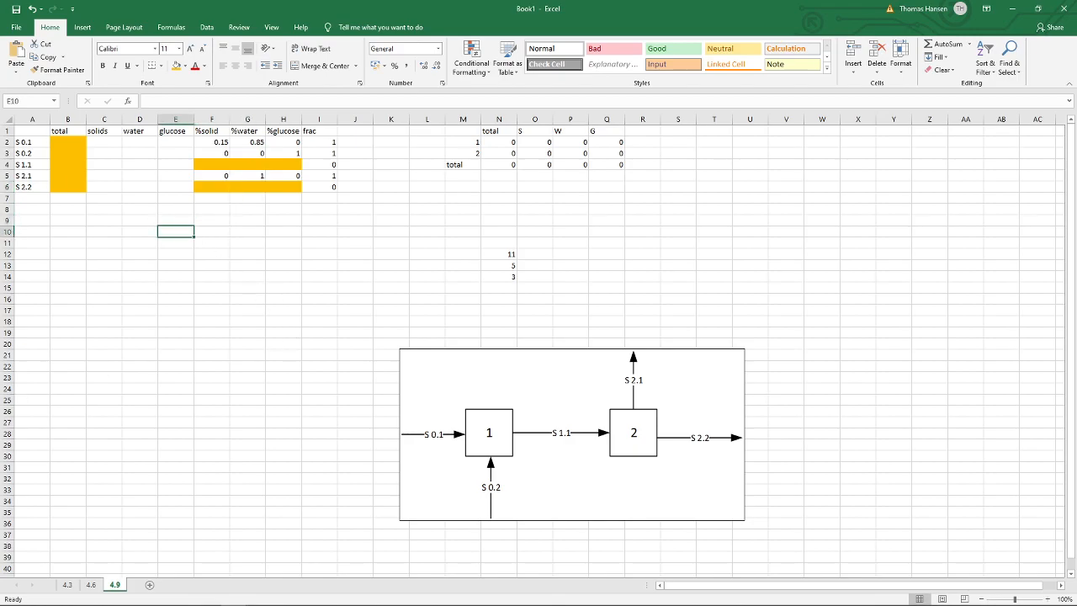
type("relati")
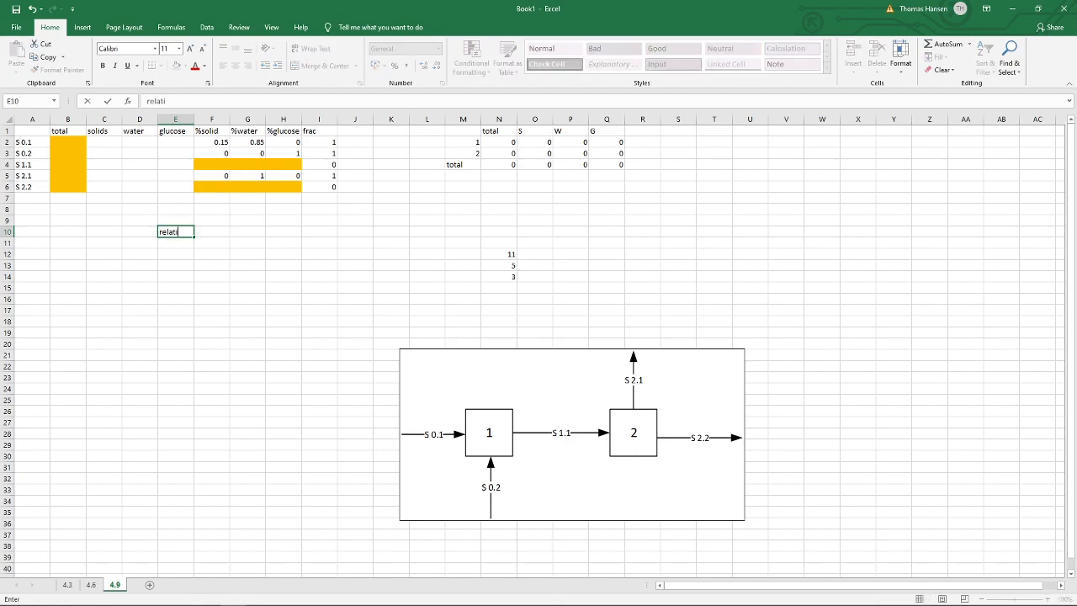
type("on between S 0.1 and S 0.")
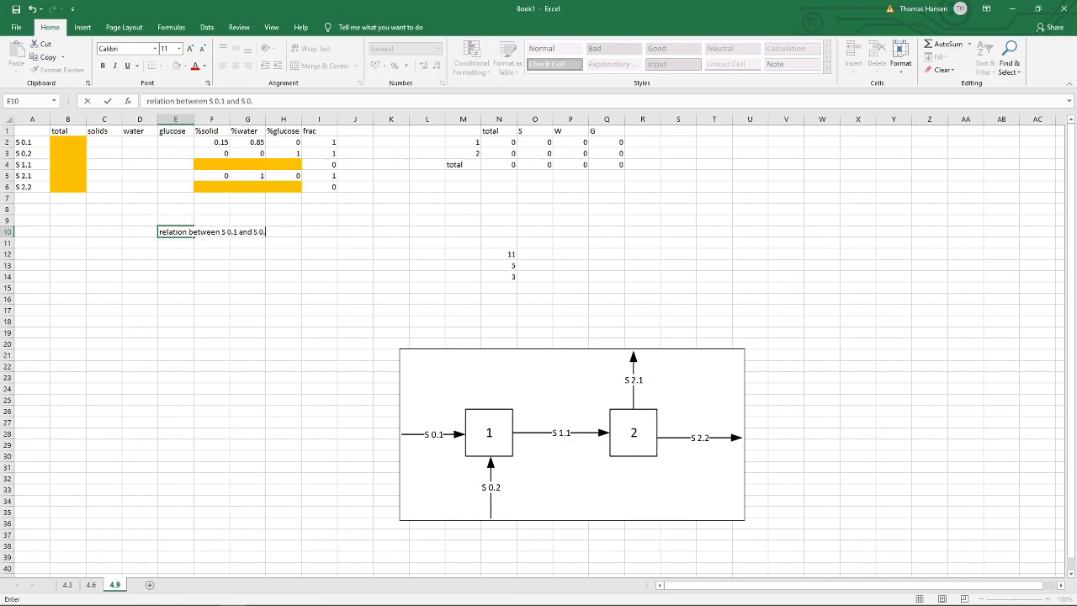
type("2 is 45/52")
key("BackSpace")
type("5")
key("Return")
left_click(190, 232)
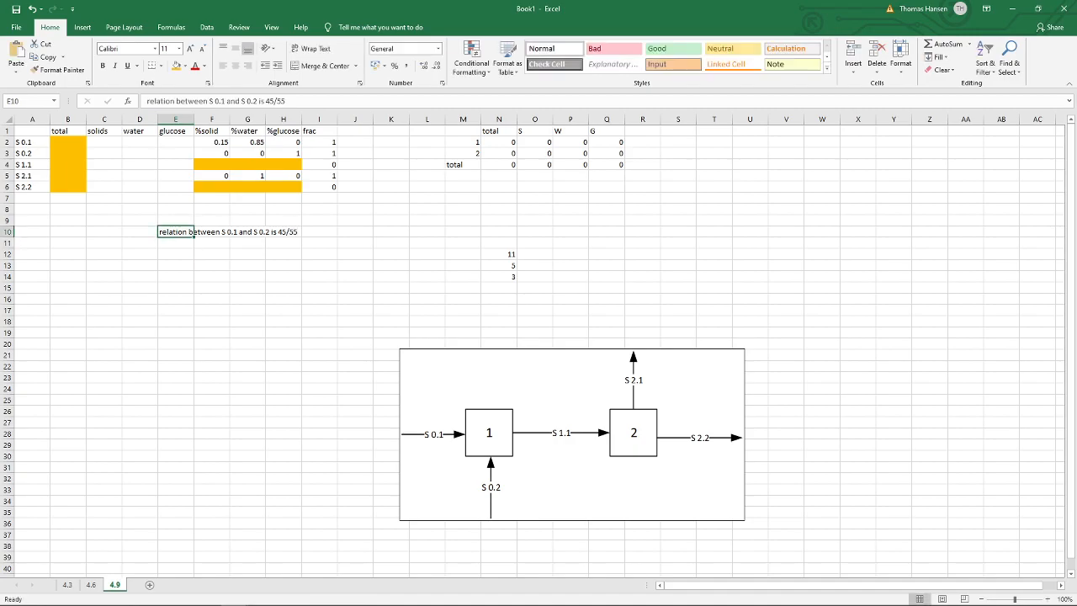
key("alt+Tab")
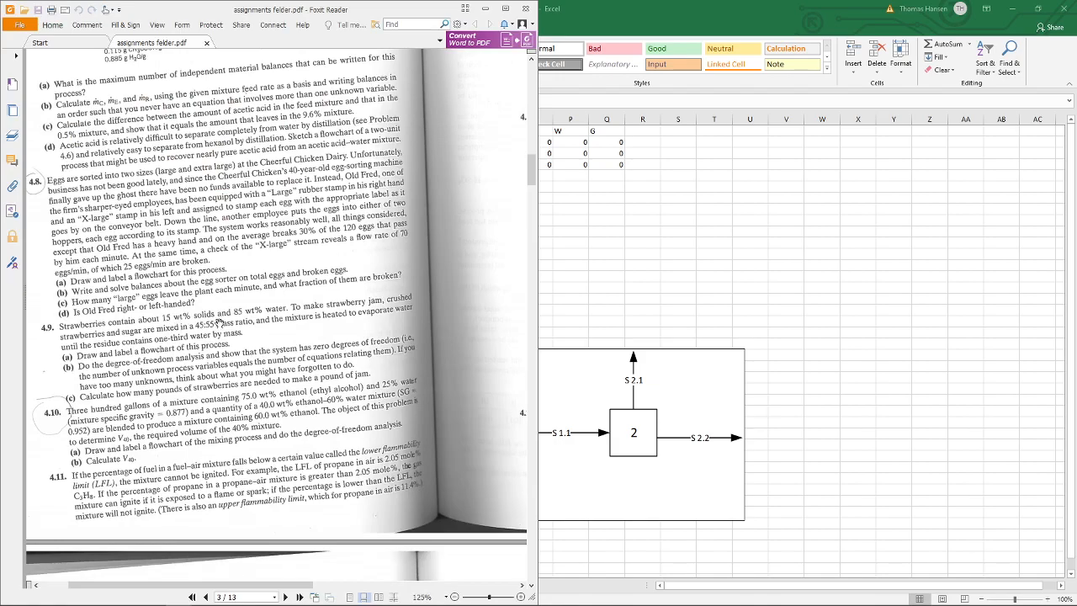
key("alt+Tab")
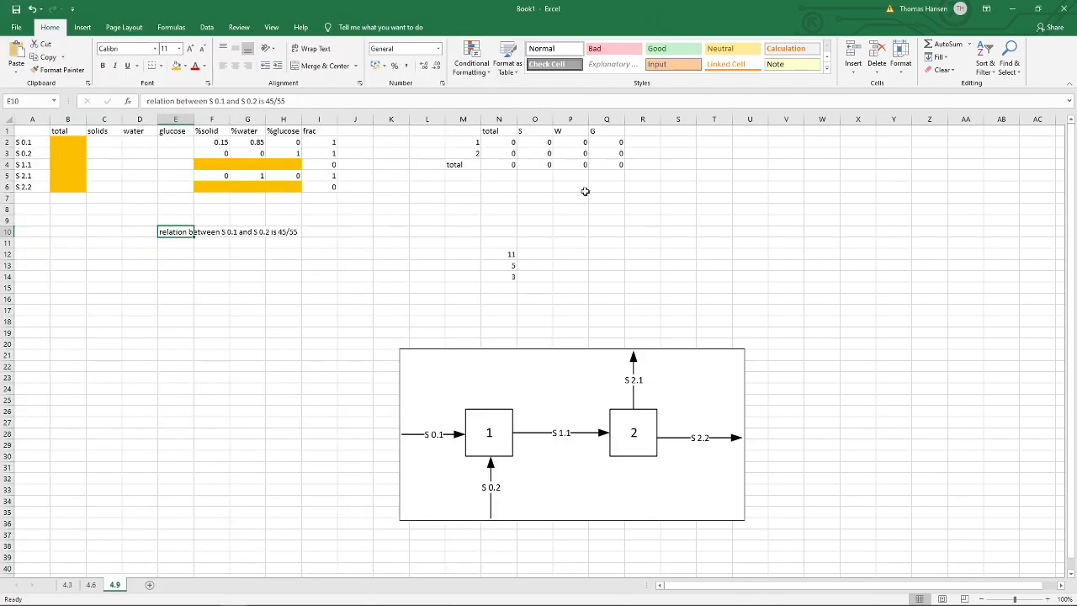
- Enter =(45/55)-(B2/B3) in D10 to express the strawberry-to-sugar ratio as a zero-target equation
left_click(141, 228)
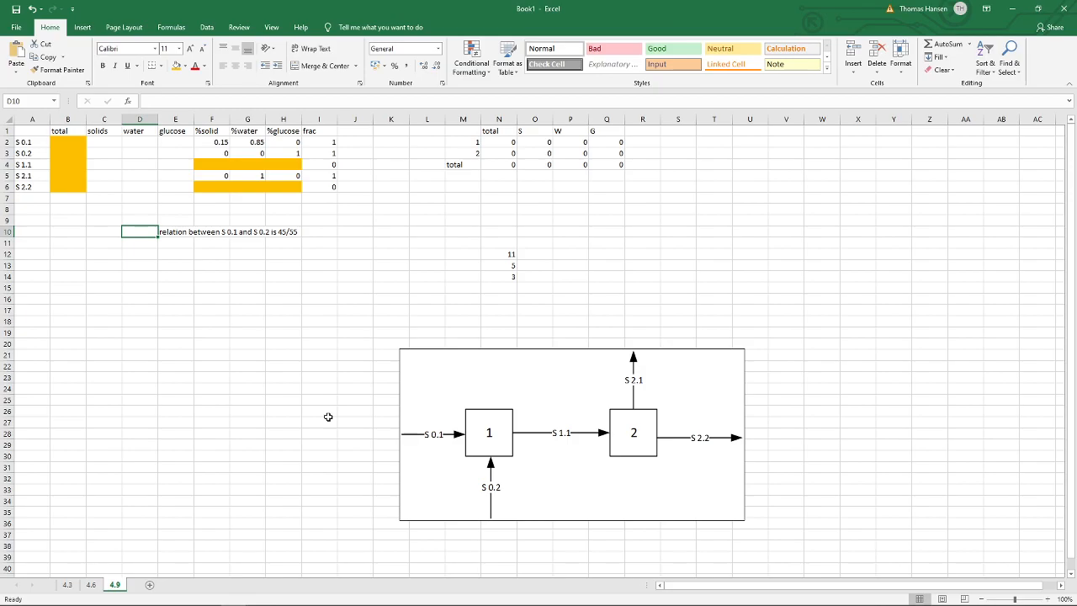
type("=")
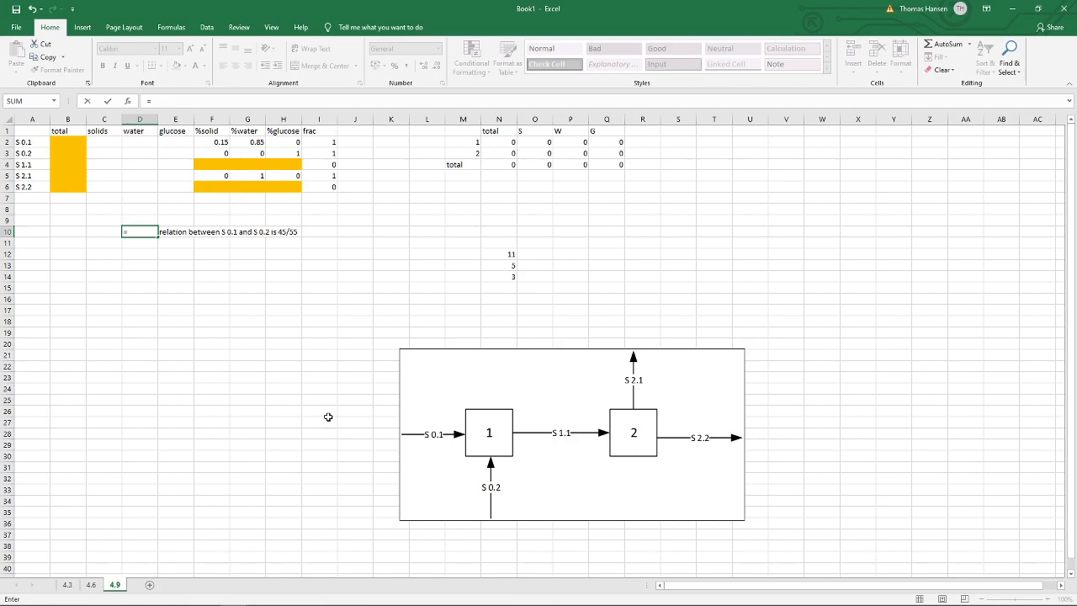
type("(45/55)-")
type("(")
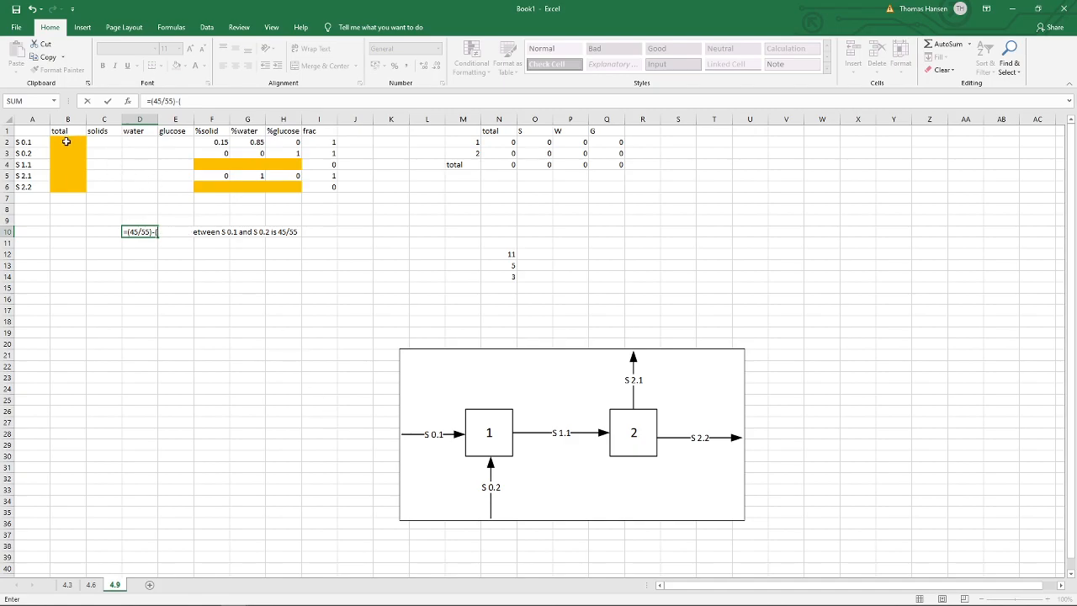
left_click(66, 141)
type("/")
left_click(64, 153)
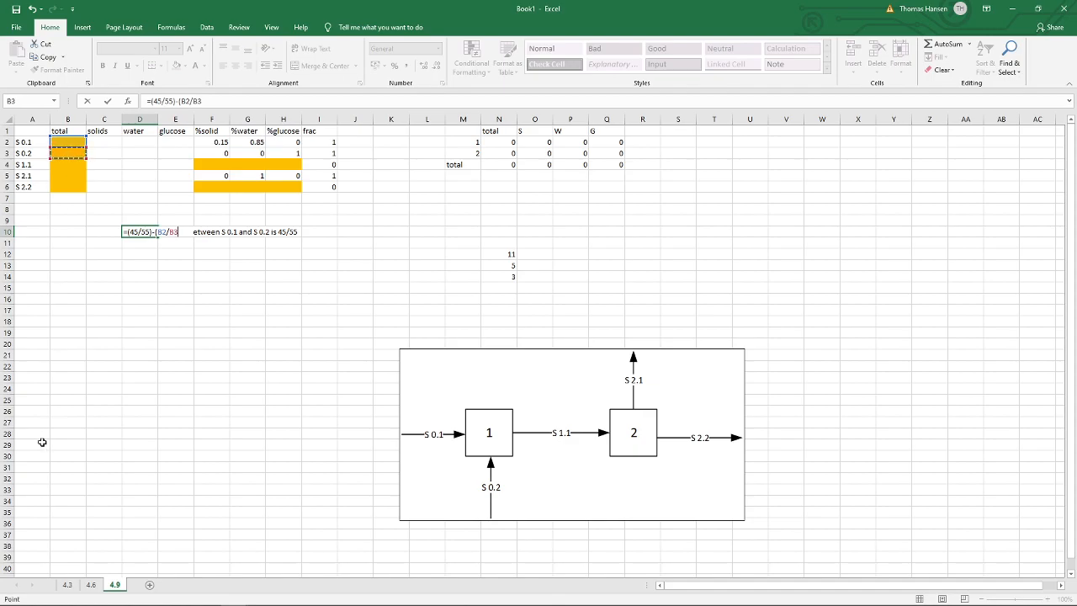
type(")")
key("Return")
key("Up")
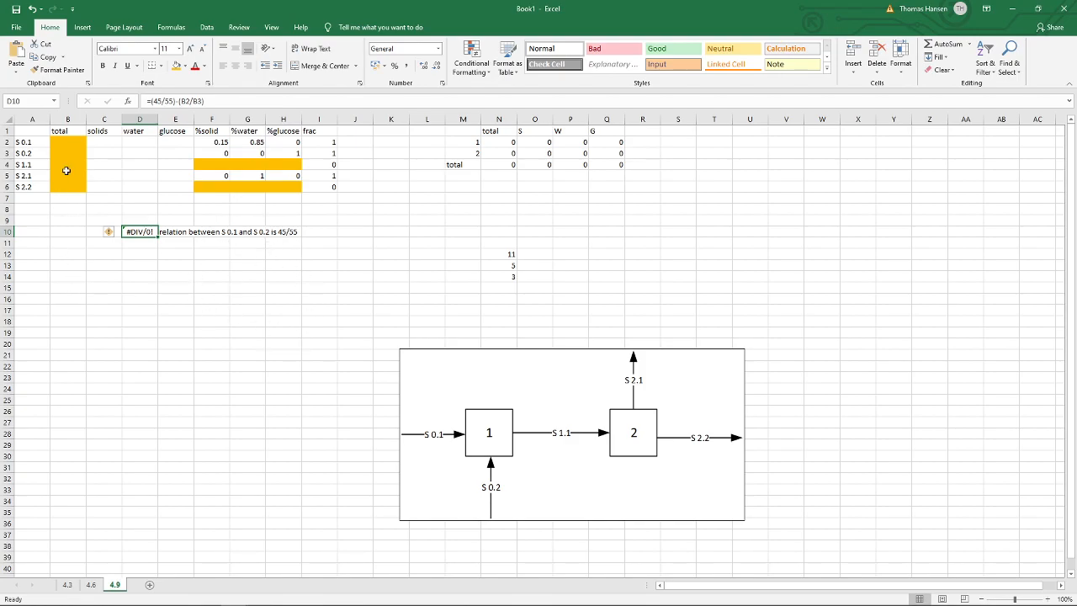
- Fill the stream totals B2:B6 with the trial values 123, 568, 543, 158 and 549
left_click(68, 140)
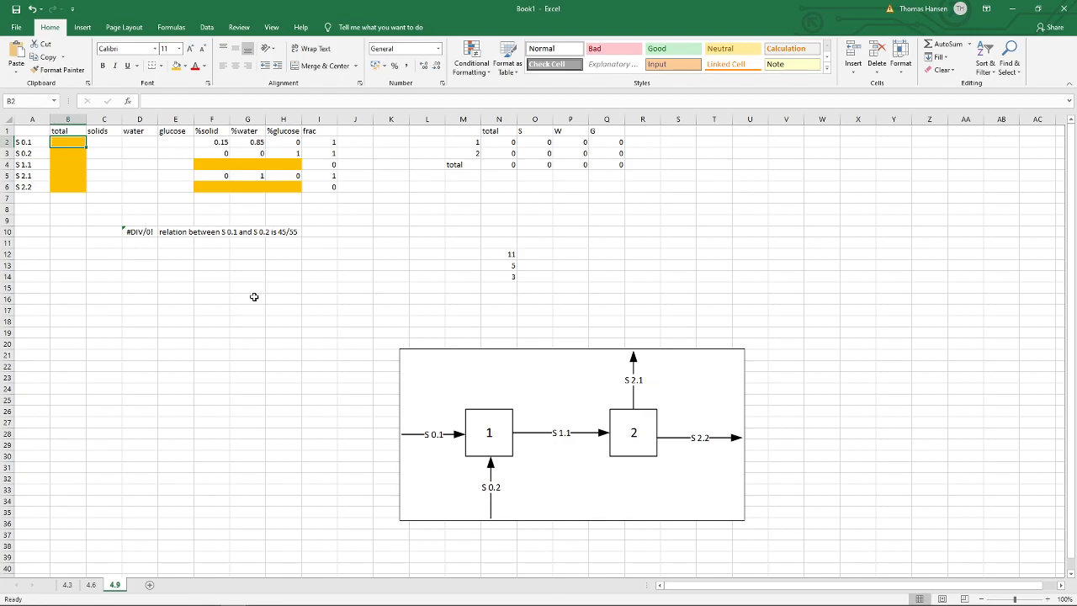
type("123")
key("Return")
type("568")
key("Return")
type("543")
key("Return")
type("158")
key("Return")
type("549")
key("Return")
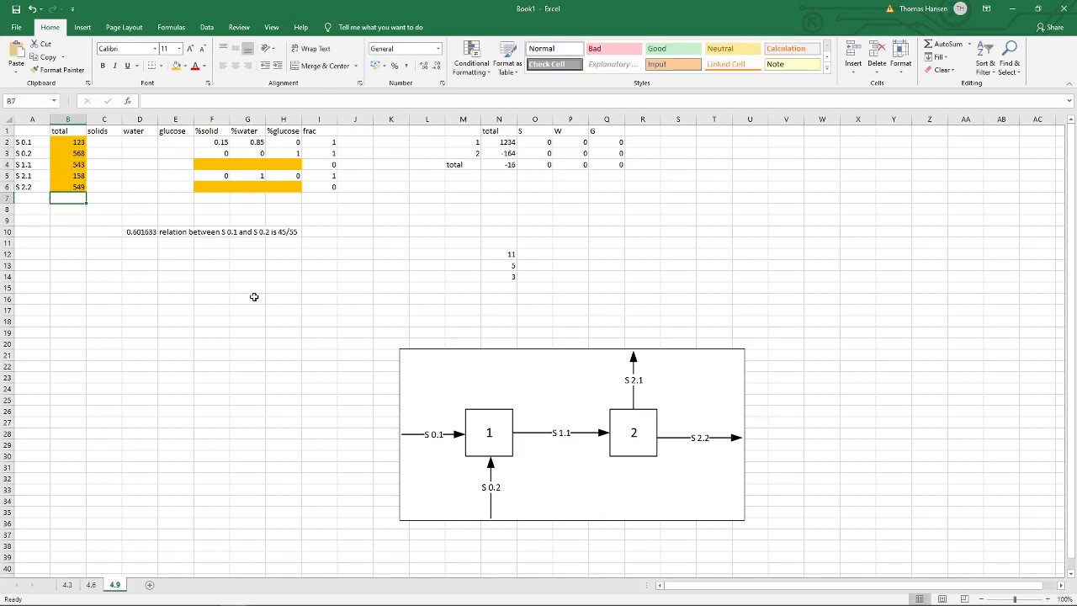
- Enter the note "S 2.2 must consist of 1/3 water" in E11
left_click(174, 242)
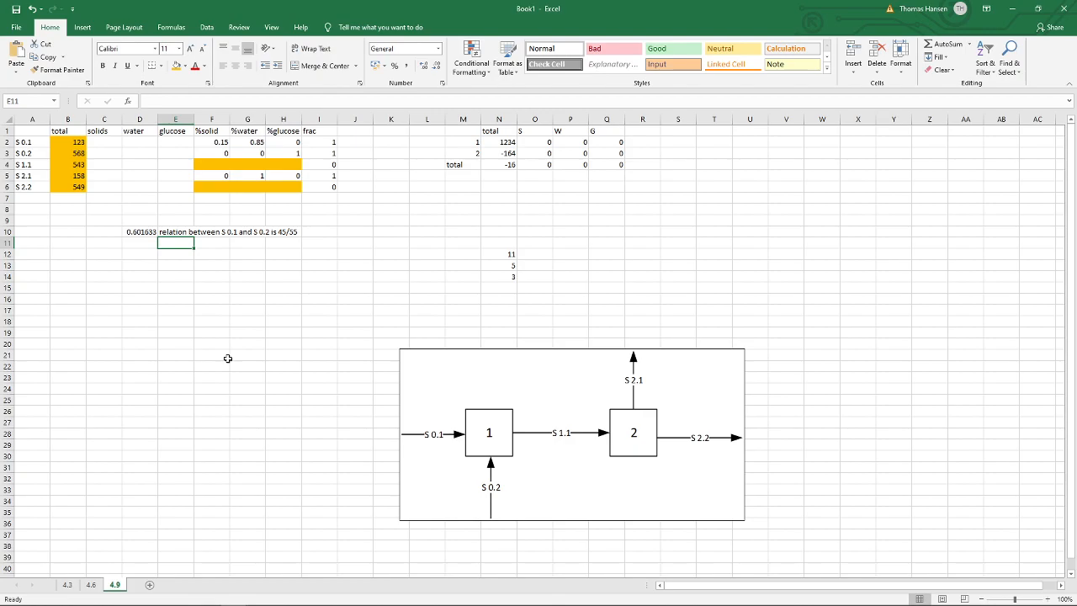
type("S 2.2 must consist of 1/3 water")
key("Return")
- Enter =1/3-G6 in D11 as the equation for the S 2.2 water fraction
key("Up")
key("Left")
type("=")
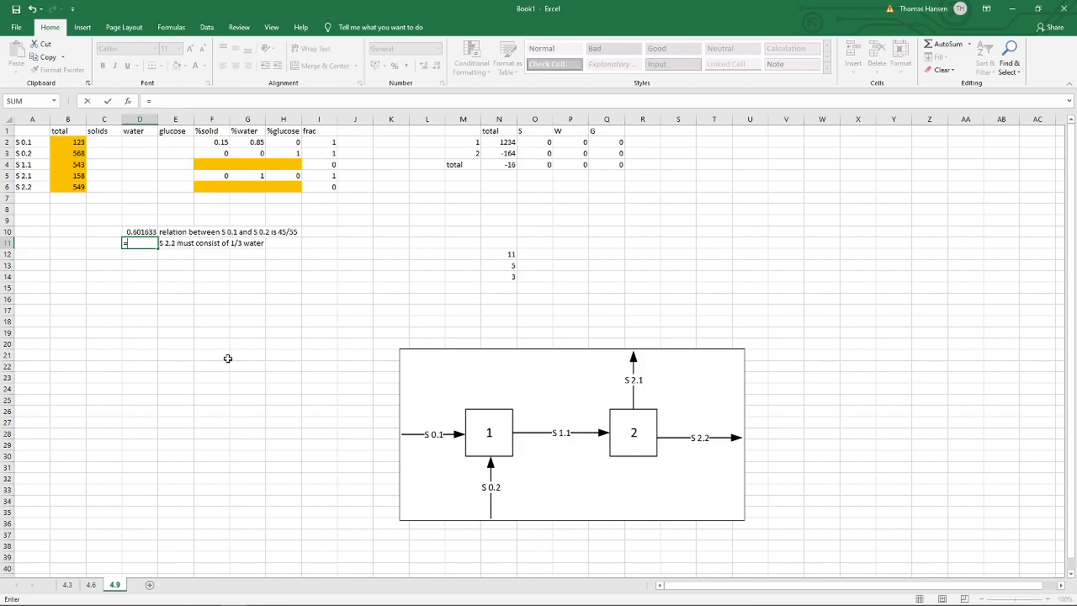
type("1/6")
type("-")
left_click(250, 183)
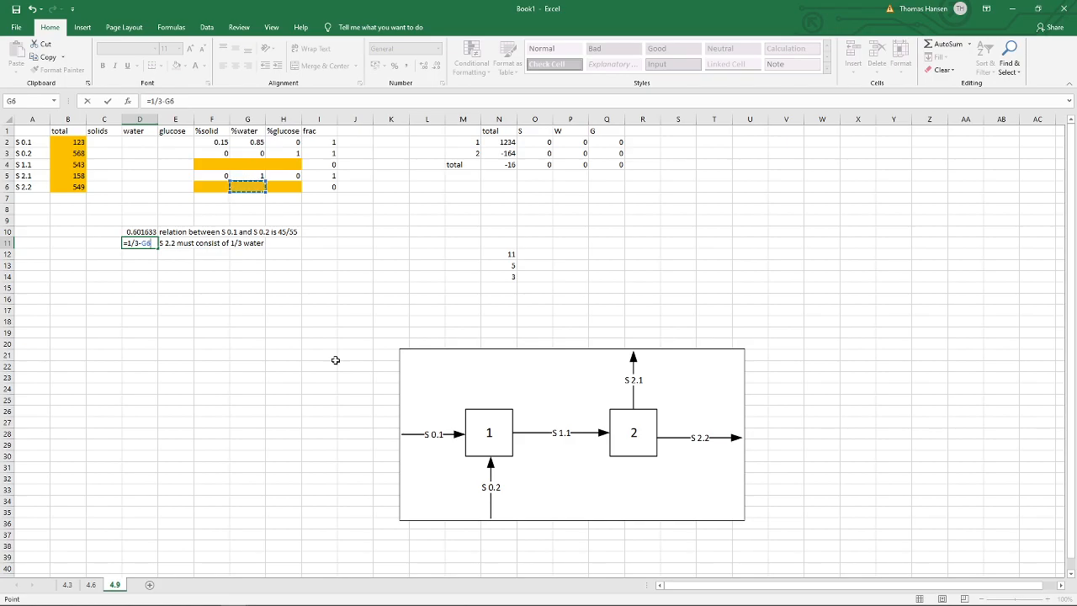
key("Return")
key("Up")
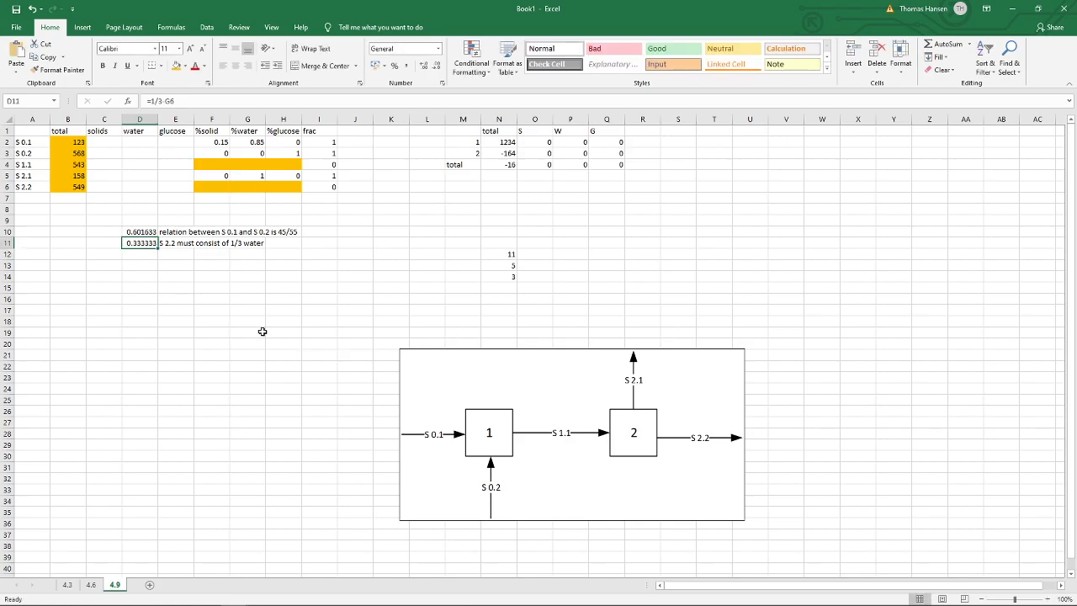
- Review the two additional relation formulas in D10 and D11, along with the note in E10 and the S 0.2 total in B3
key("Down")
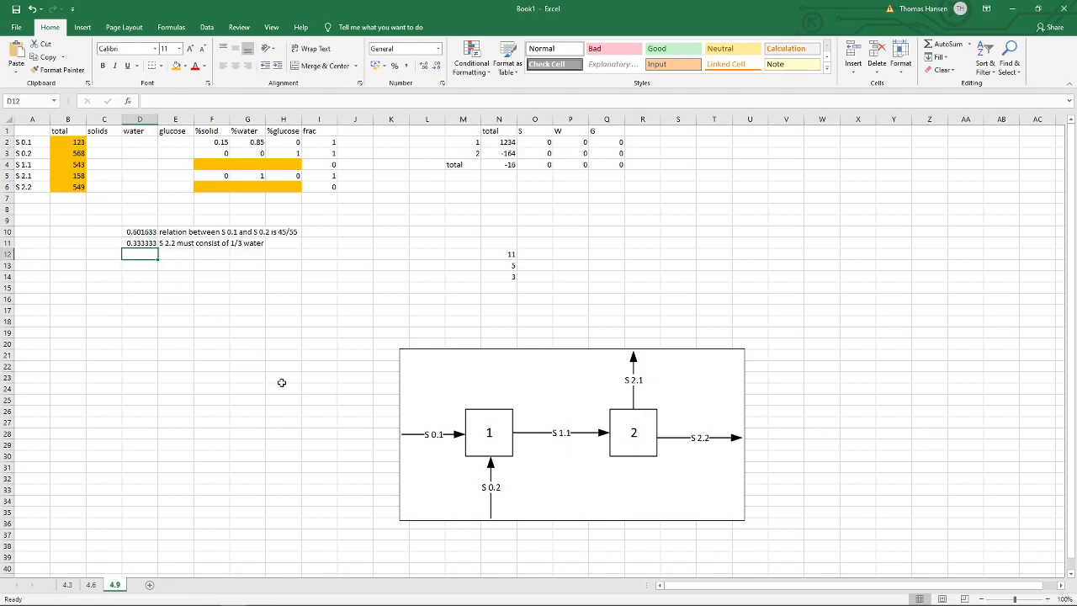
key("Up")
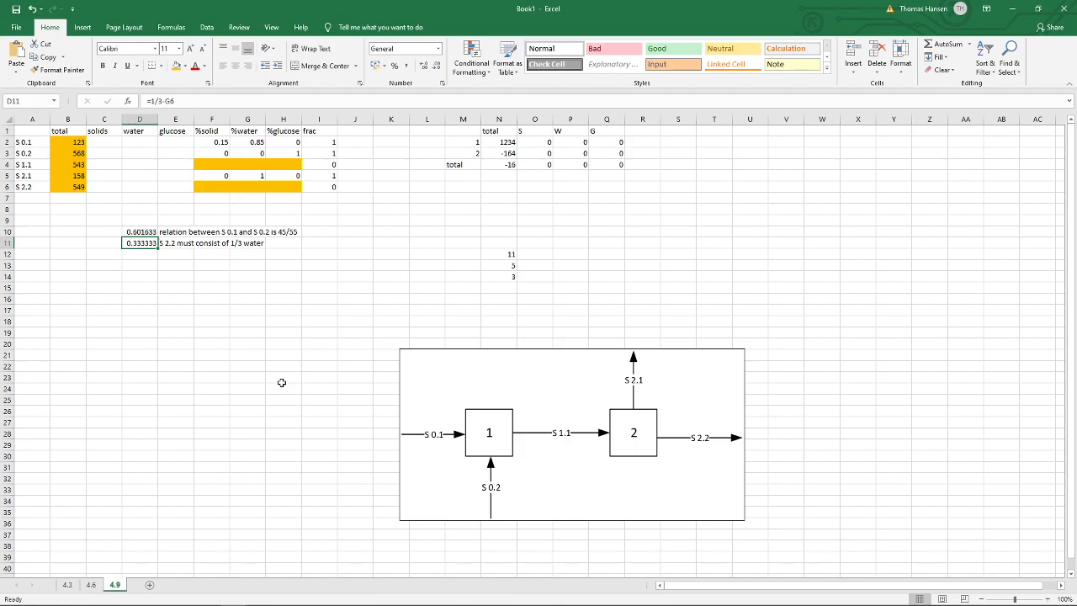
left_click(74, 152)
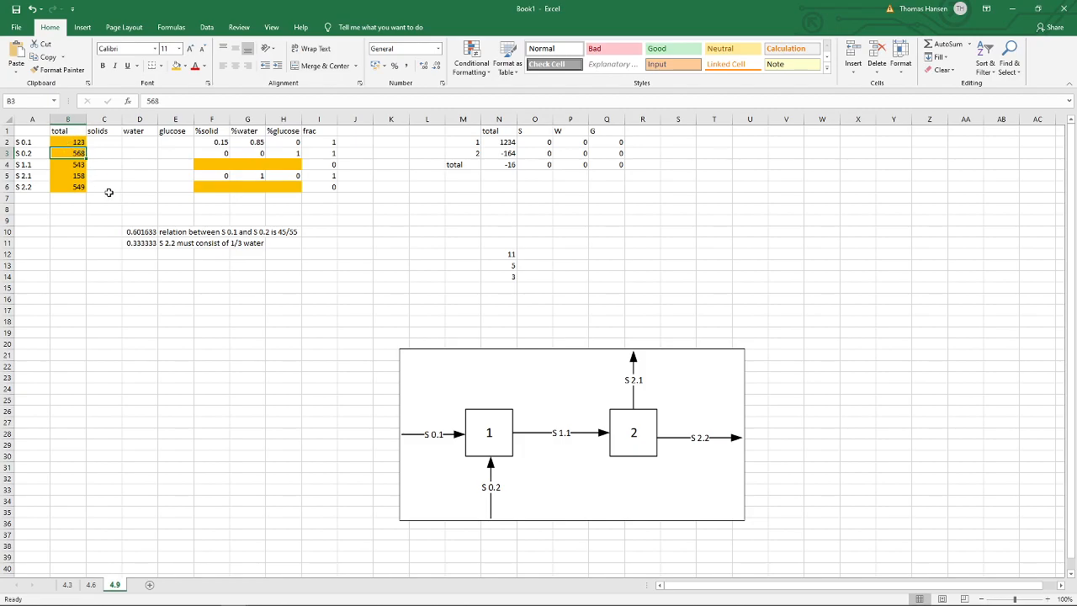
left_click(141, 231)
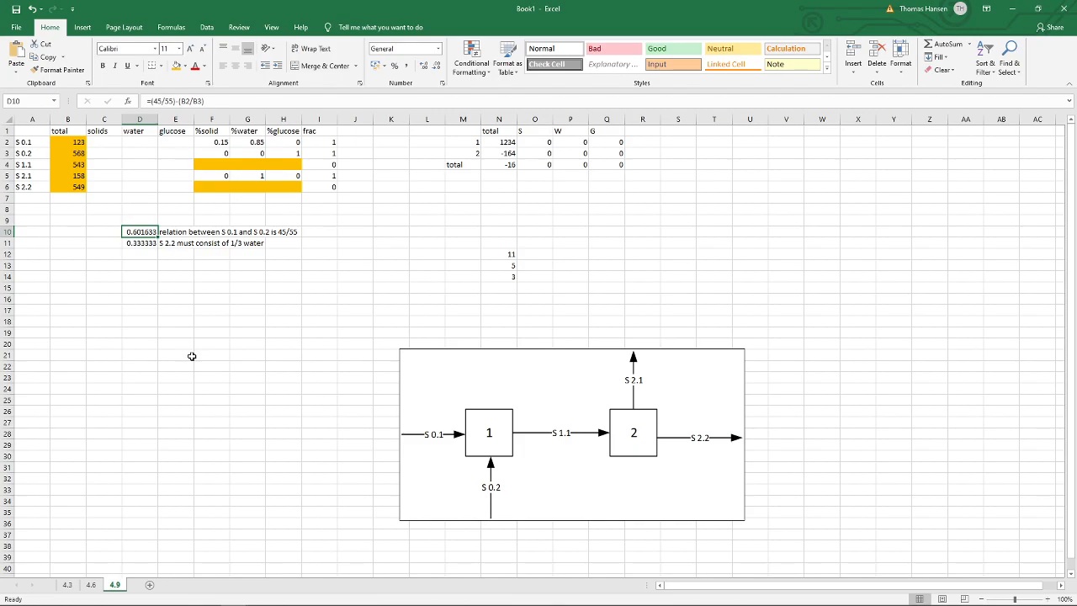
left_click(166, 230)
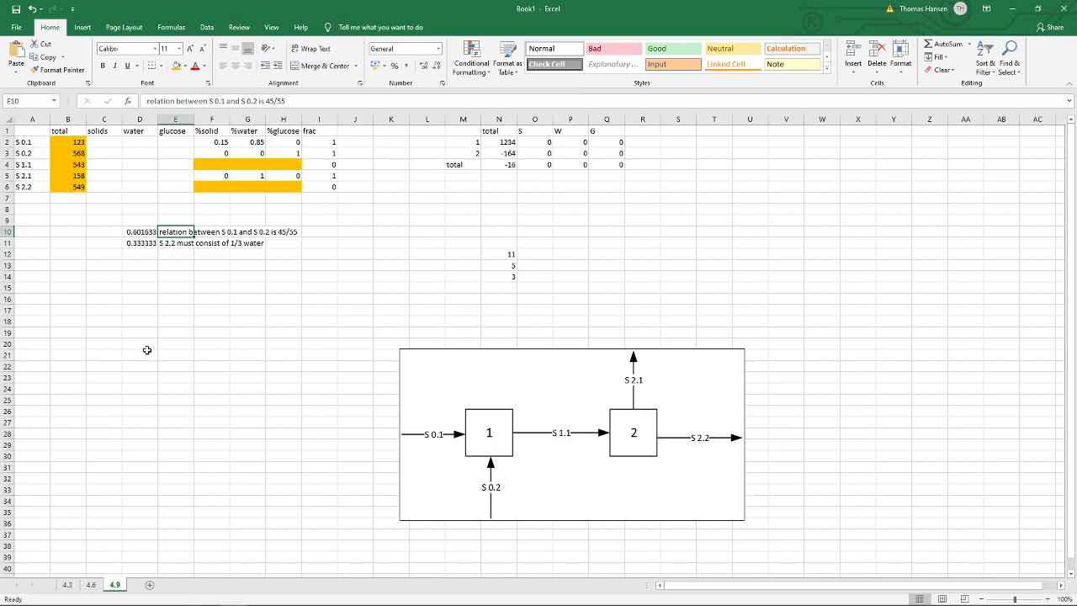
left_click(124, 233)
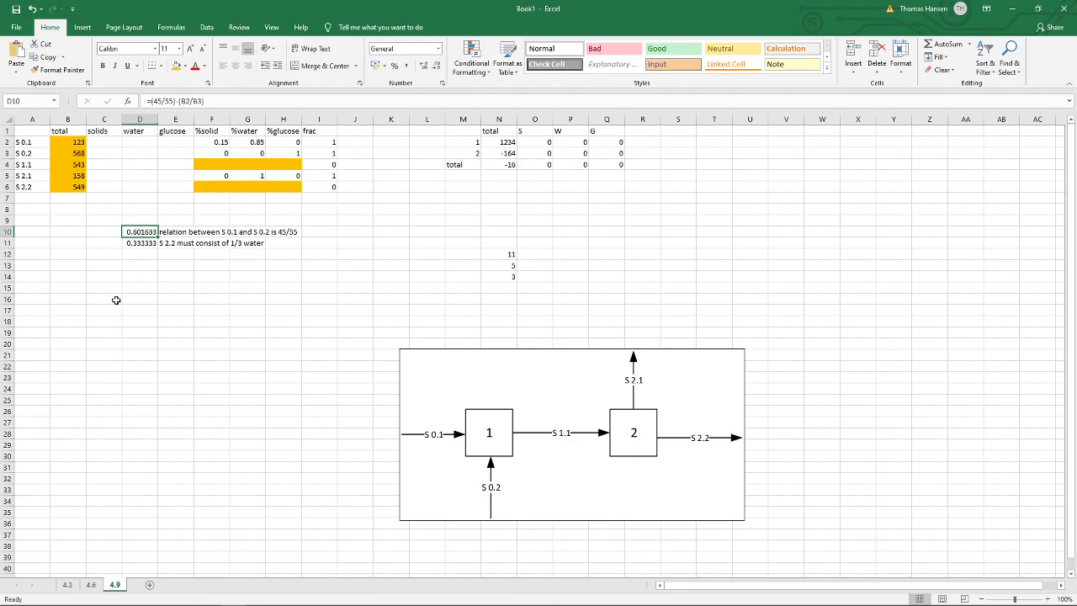
key("Down")
key("Down")
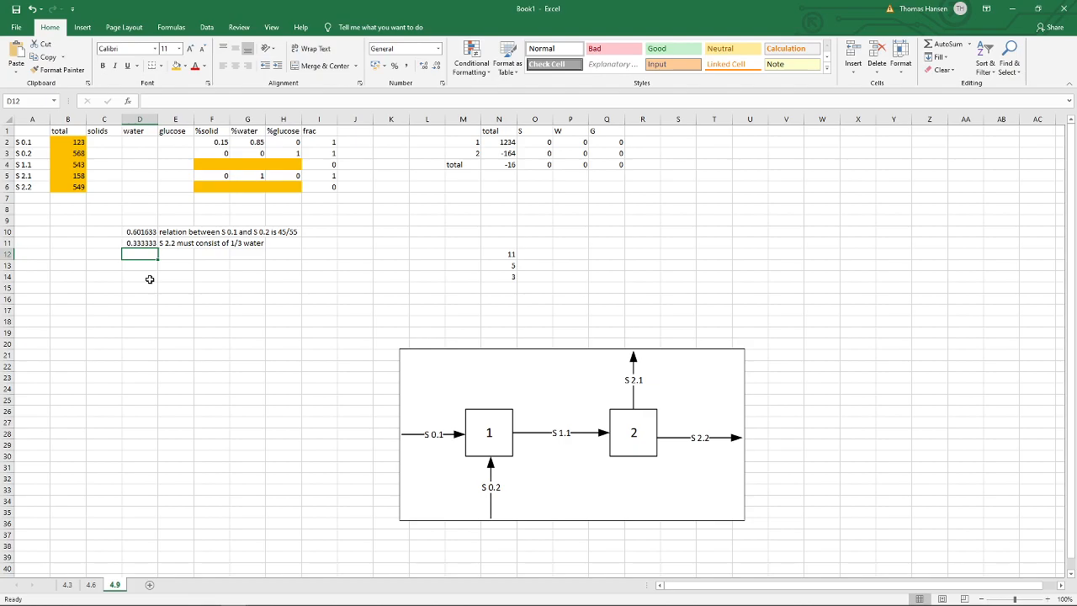
left_click(154, 243)
left_click(225, 101)
key("Escape")
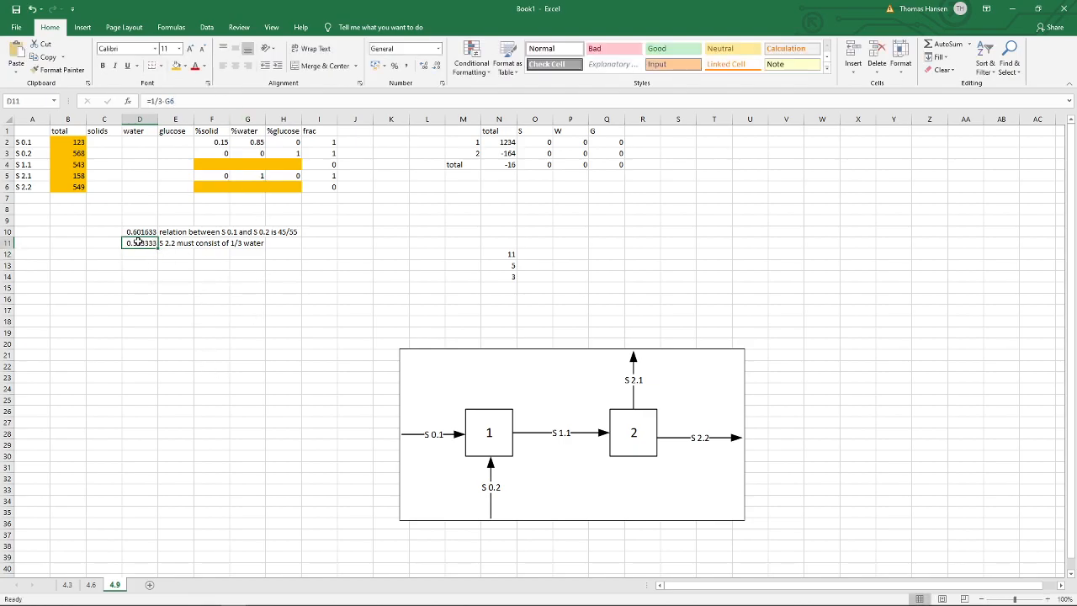
left_click(143, 231)
left_click(139, 242)
left_click(134, 234)
left_click(247, 98)
key("Escape")
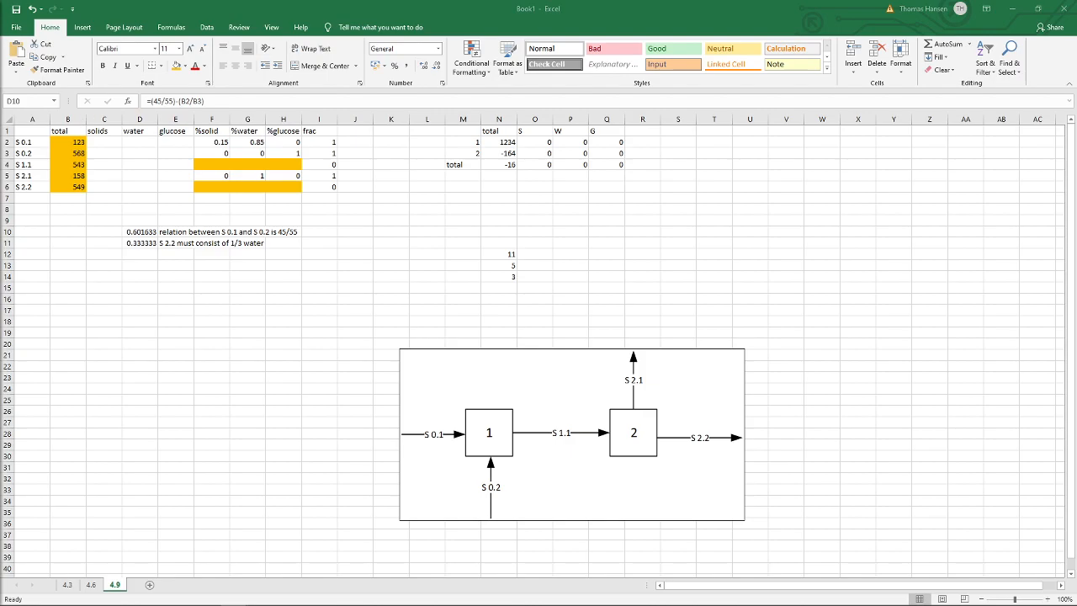
left_click(137, 242)
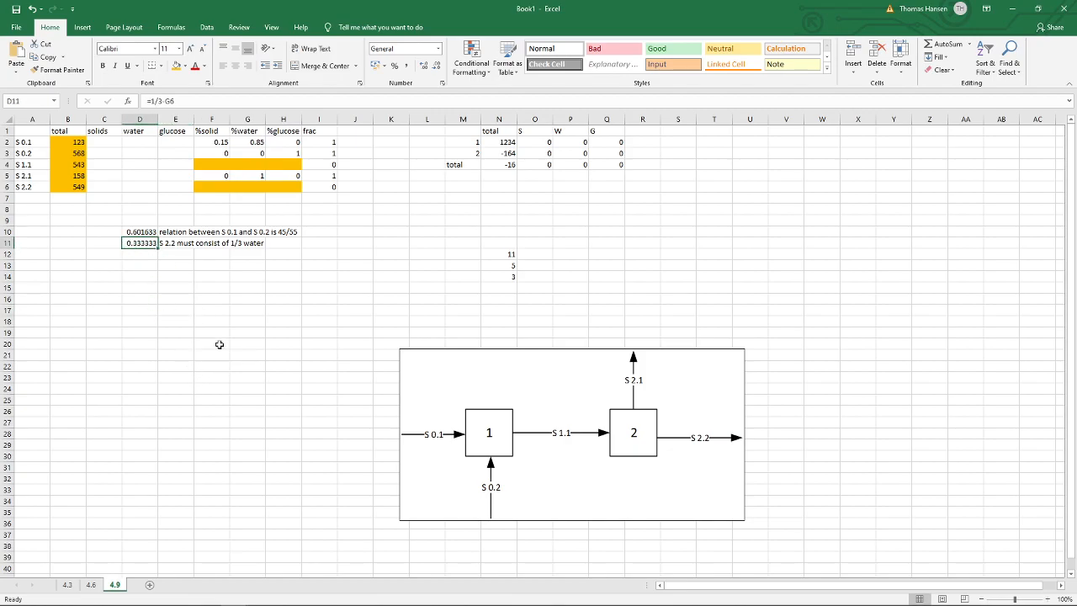
- Enter =N14-2 in N15 to subtract the two additional relations from the remaining unknowns
left_click(505, 280)
key("Return")
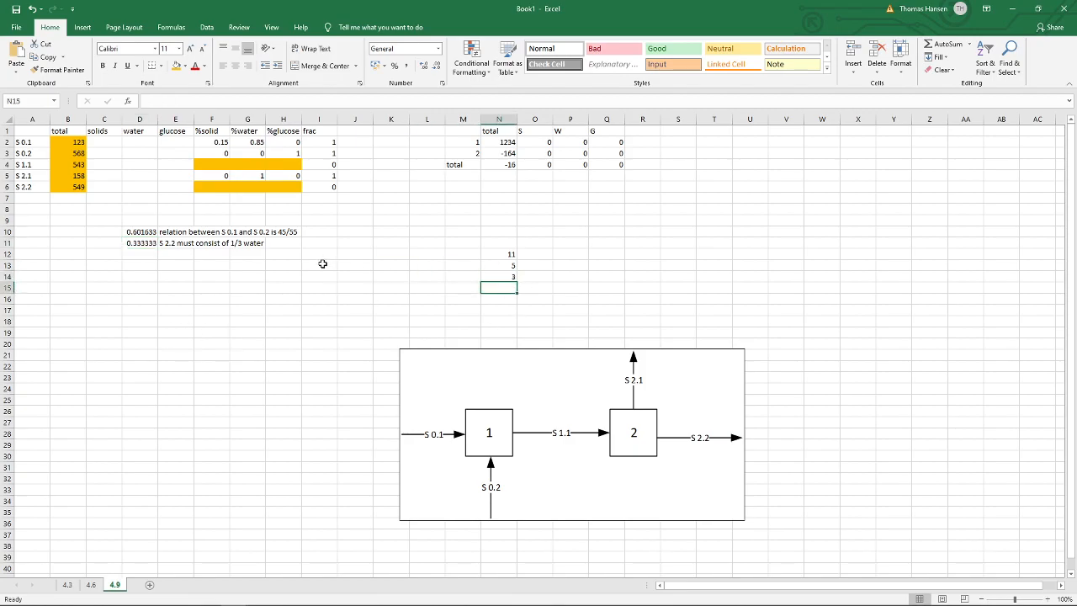
type("=")
key("Up")
type("-")
key("Return")
key("Up")
- Read problem 4.9 in Foxit Reader for the missing specification and inspect the S 0.1 and S 2.2 totals in B2 and B6 in Excel
left_click(73, 143)
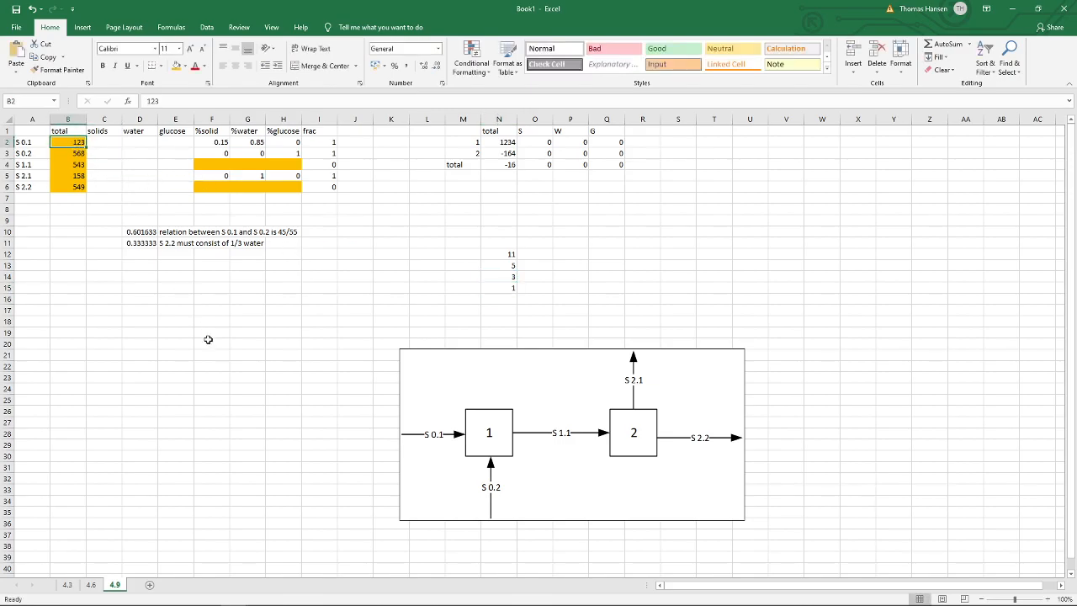
left_click(147, 254)
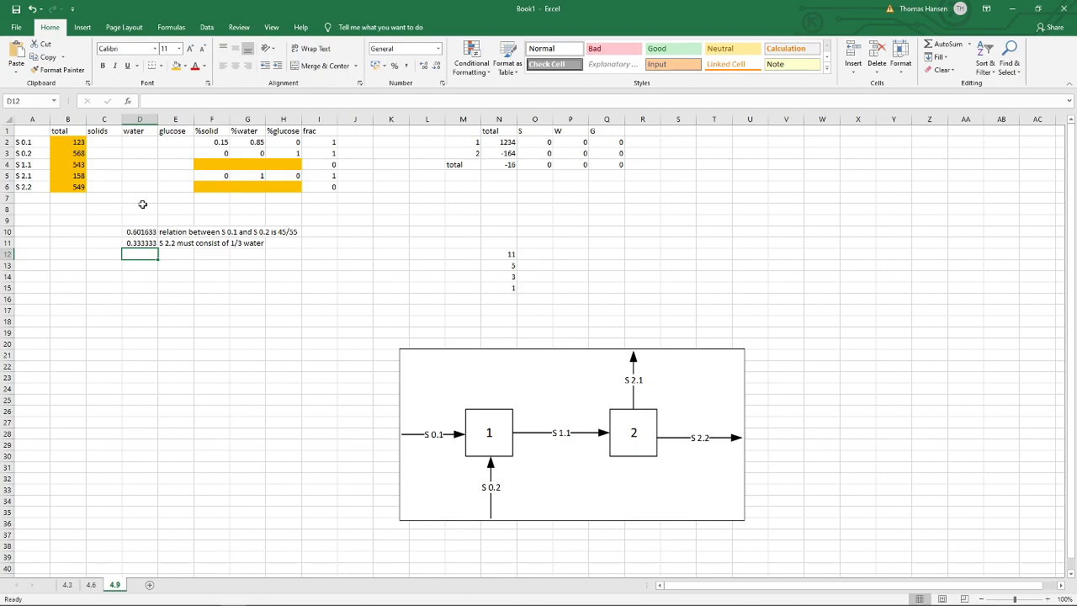
left_click(70, 141)
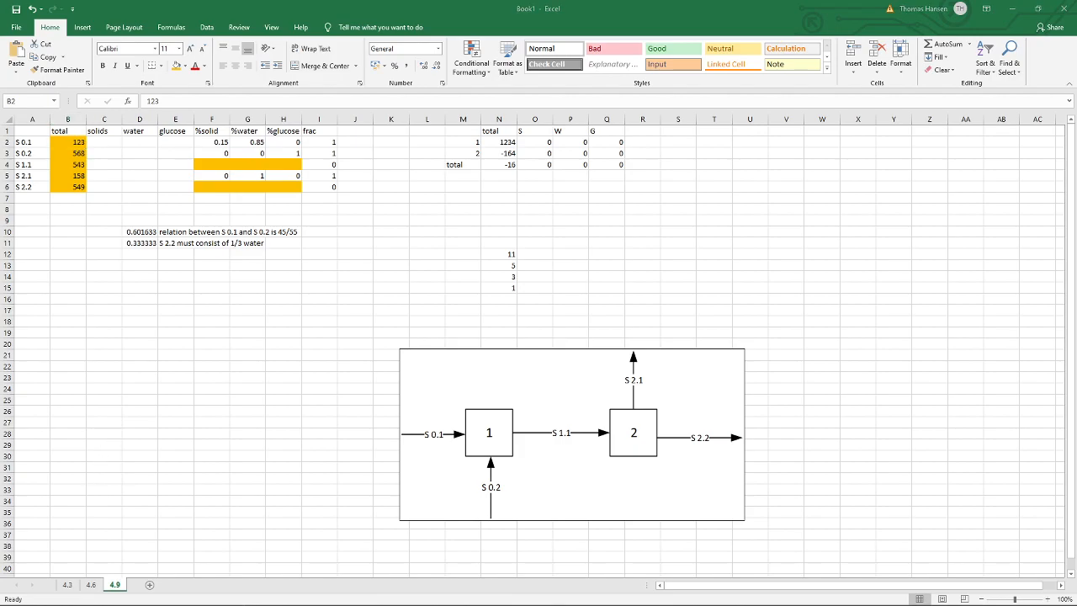
key("alt+Tab")
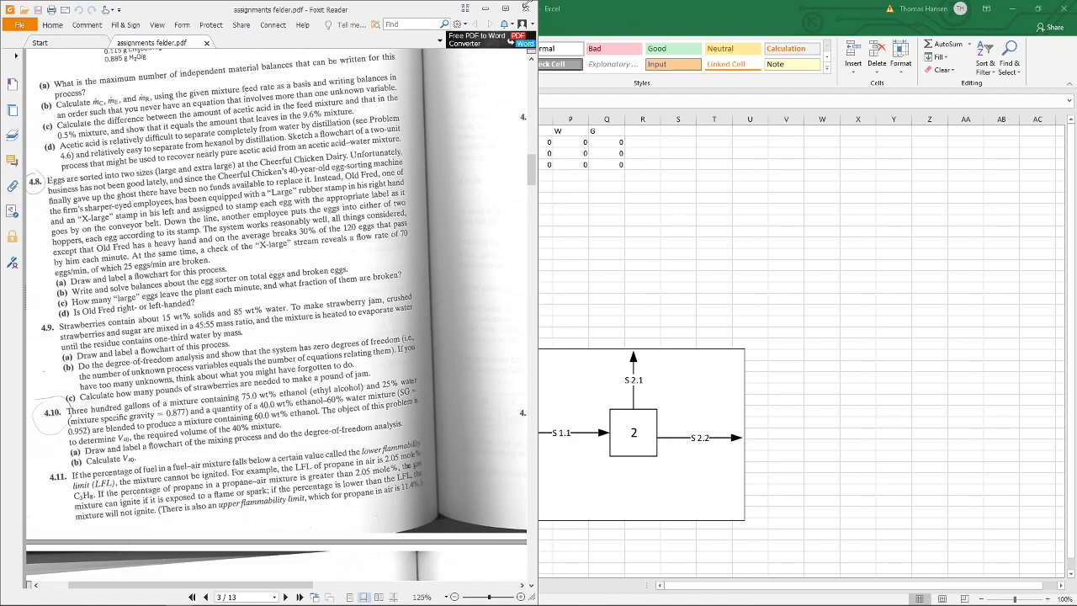
left_click(633, 28)
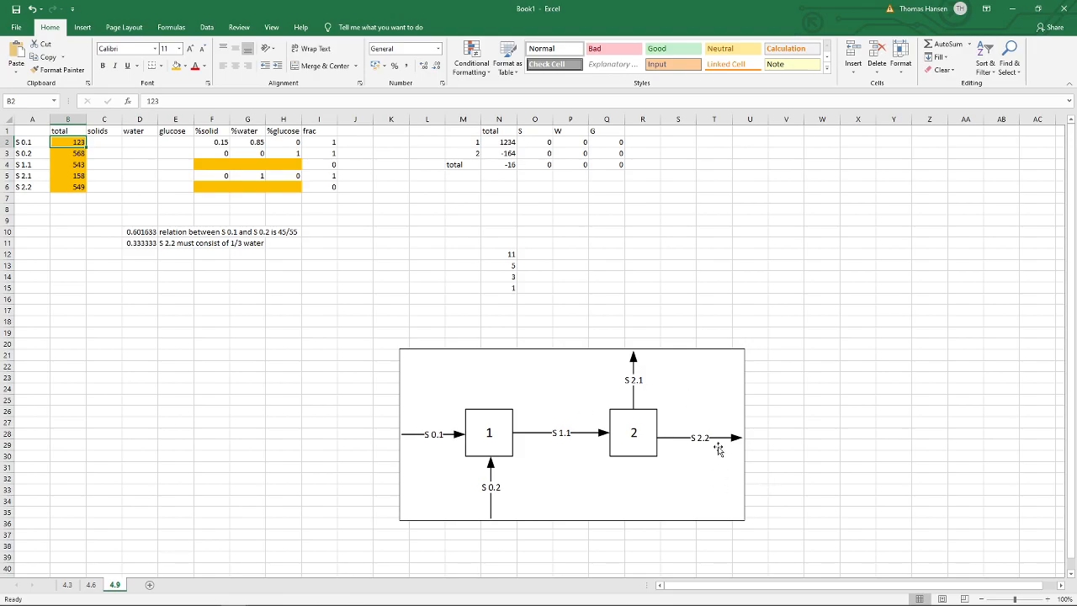
left_click(67, 186)
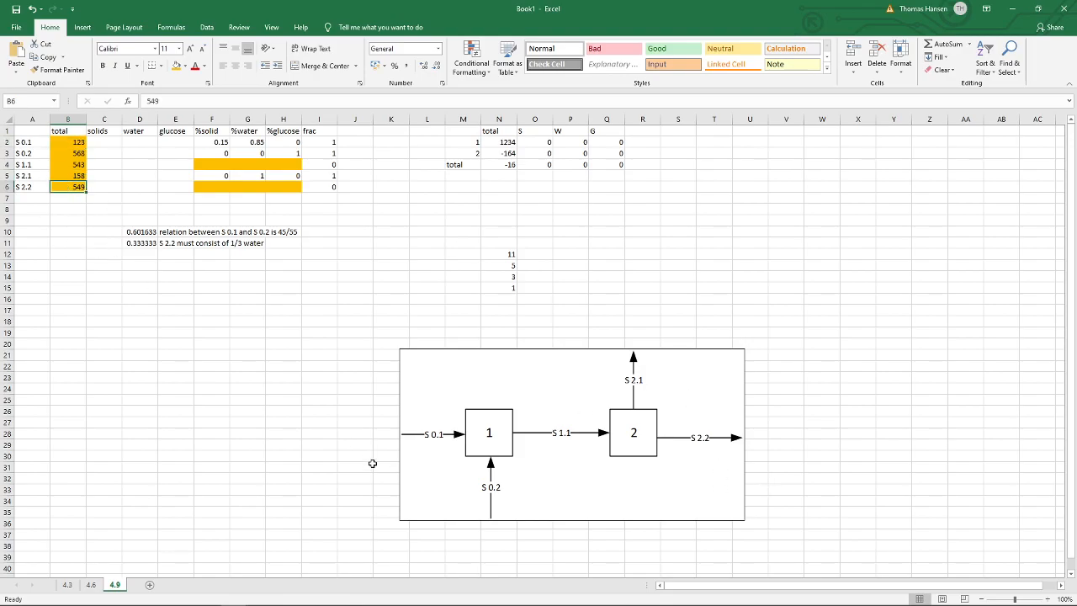
- Set the S 2.2 total in B6 to 1
type("1")
key("Return")
key("Up")
key("Up")
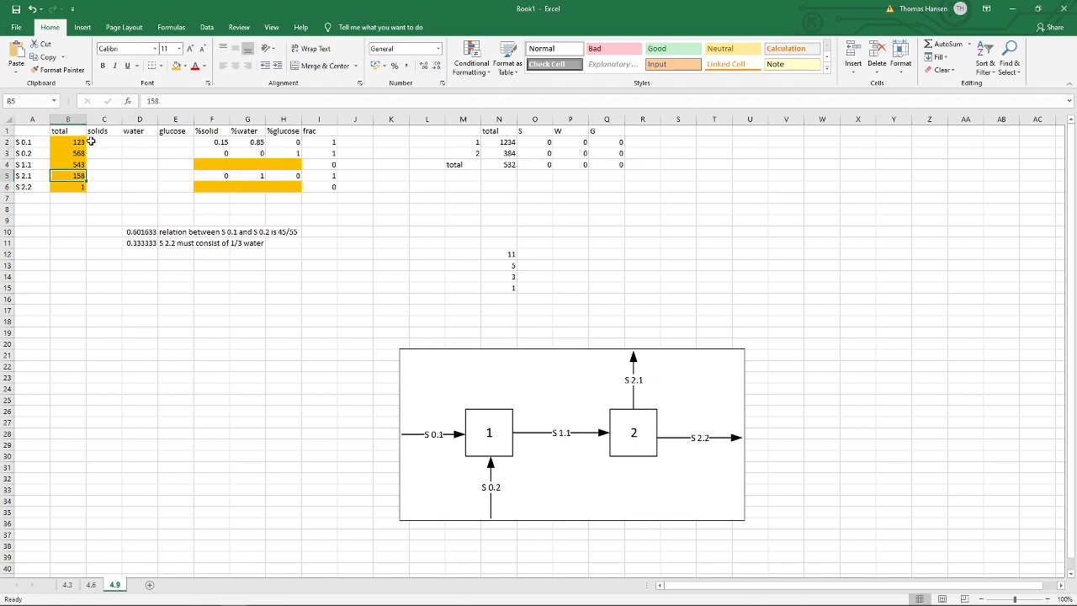
- Fill the S 2.2 total cell B6 light green to mark it as a chosen value
left_click(91, 141)
left_click(92, 185)
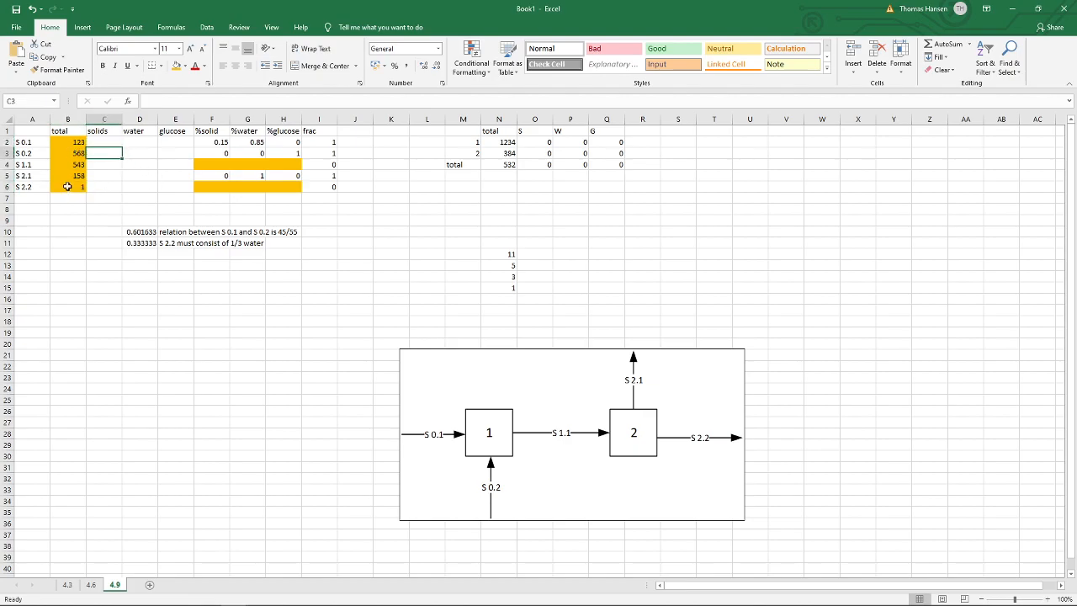
key("Left")
left_click(83, 27)
left_click(50, 27)
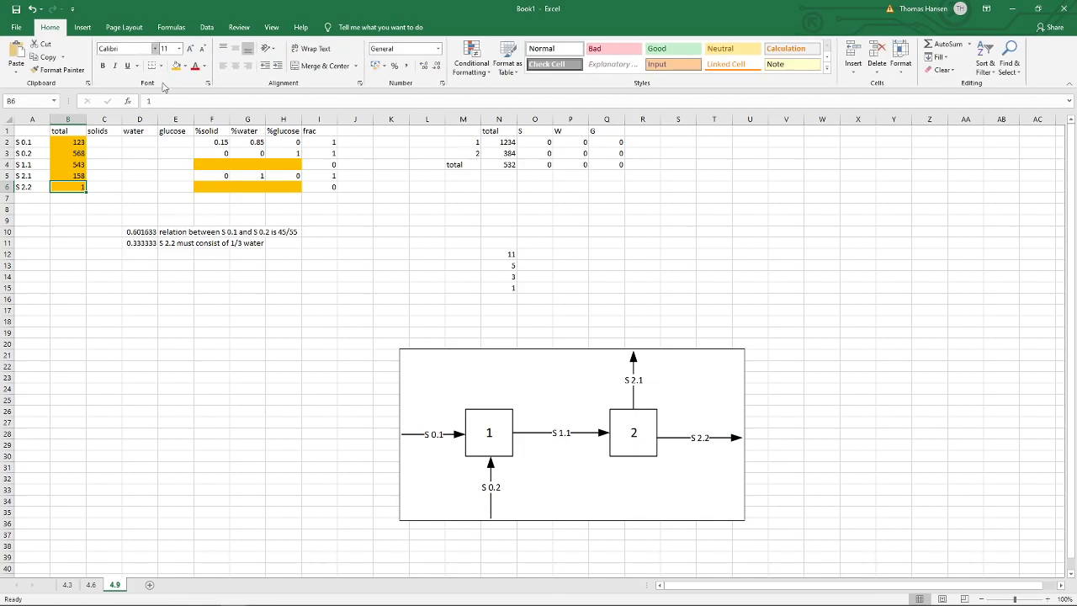
left_click(187, 71)
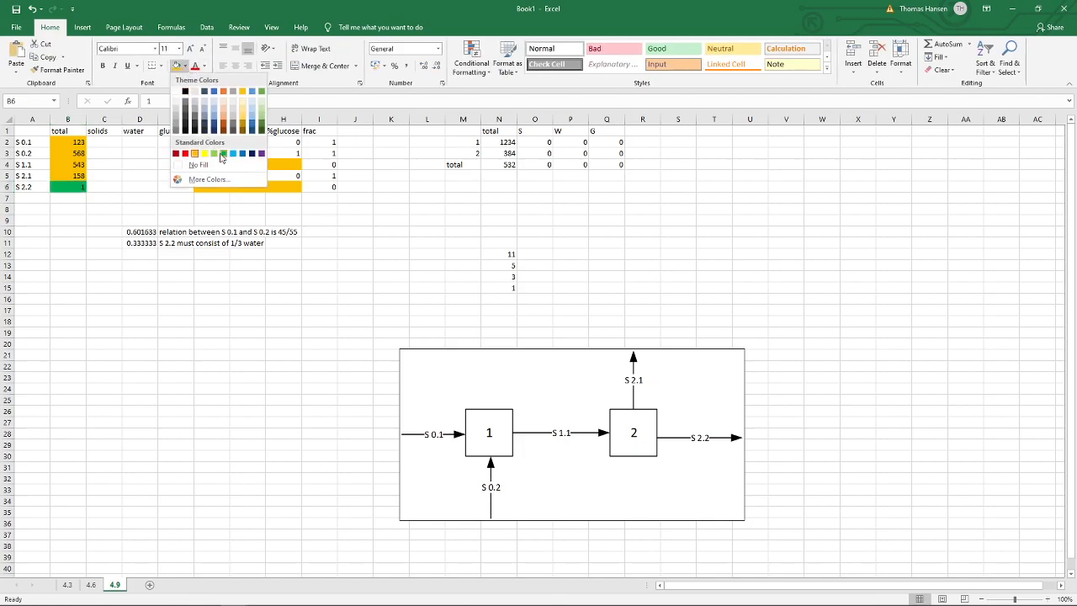
left_click(219, 157)
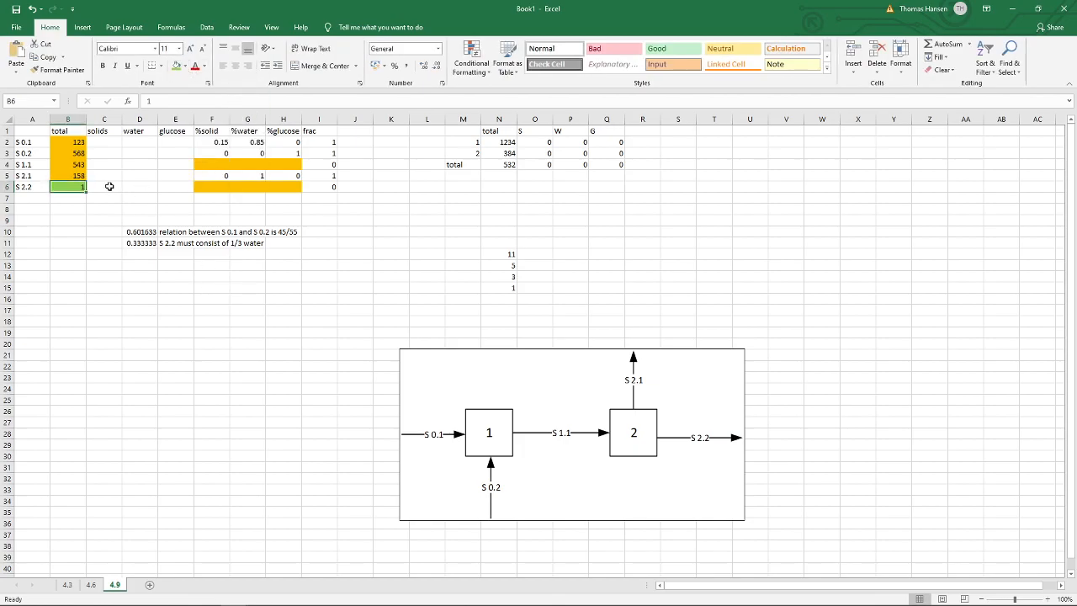
left_click(106, 141)
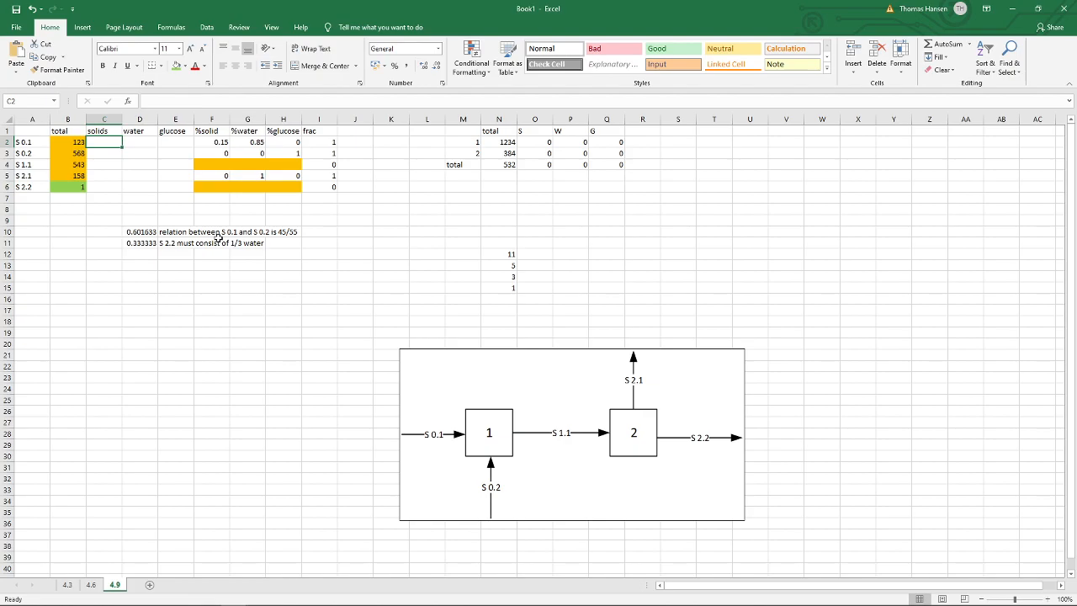
type("=")
key("Left")
type("*")
key("Right")
key("Right")
key("Right")
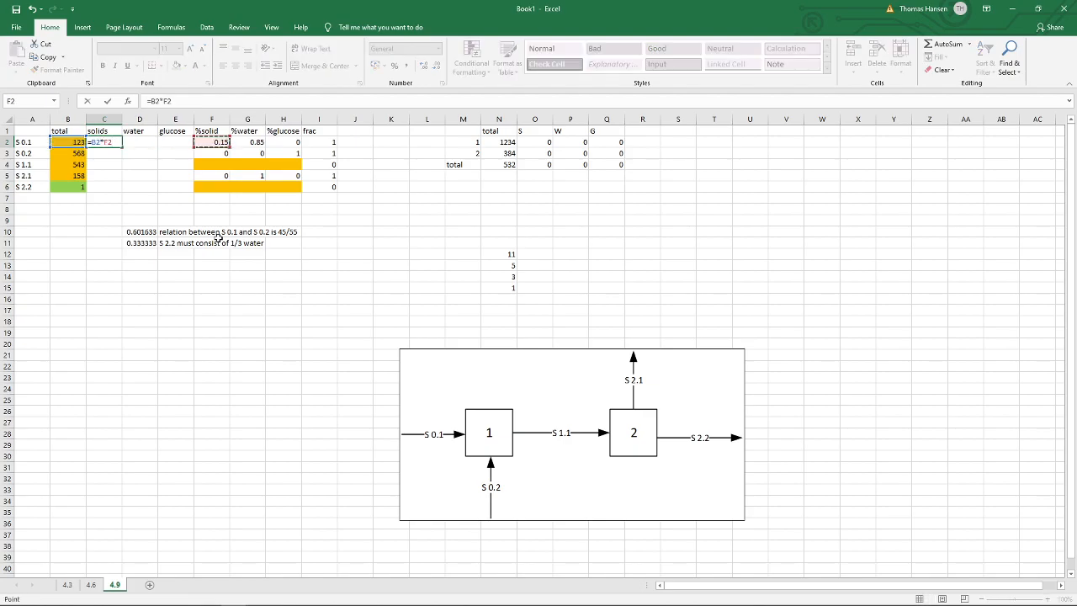
key("Escape")
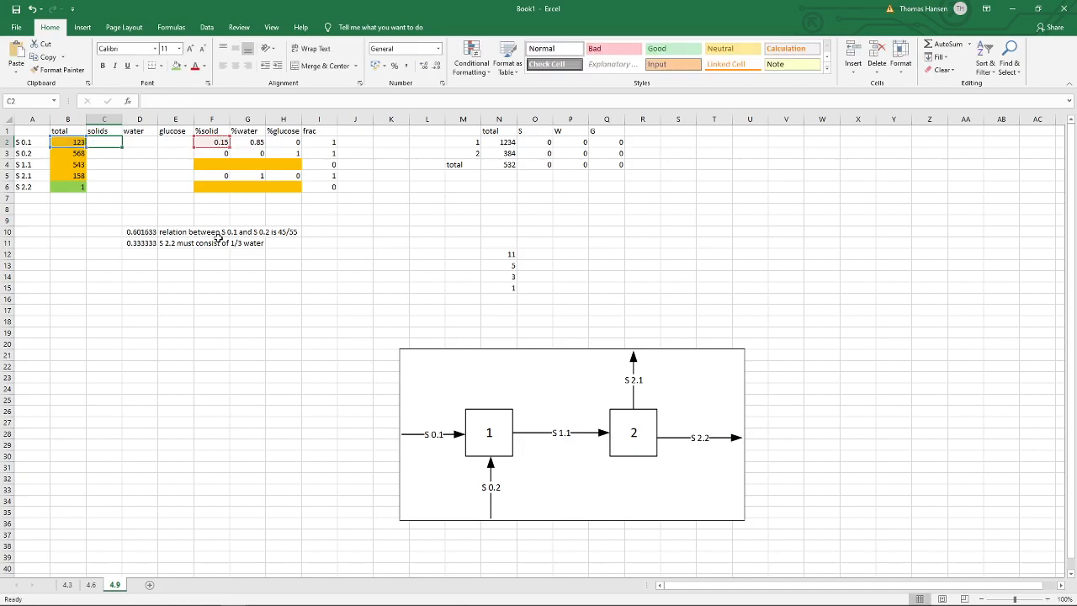
- Enter =$B2*F2 in C2 and fill it across the solids, water and glucose columns for all streams, C2:E6
type("=")
key("Left")
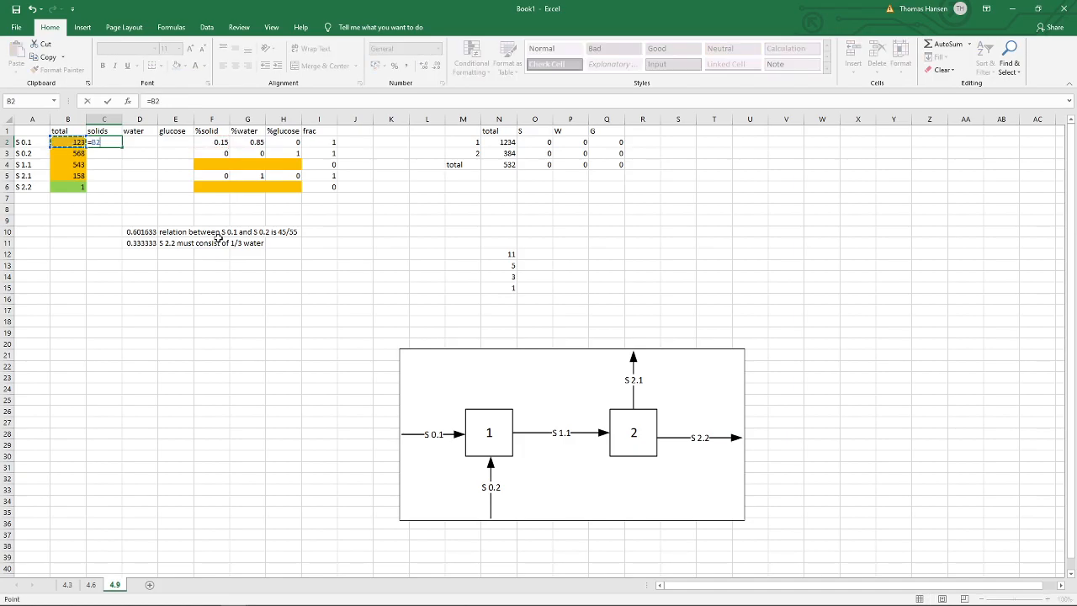
key("F4")
key("F4")
key("F4")
type("*")
key("Right")
key("Right")
key("Right")
key("ctrl+Return")
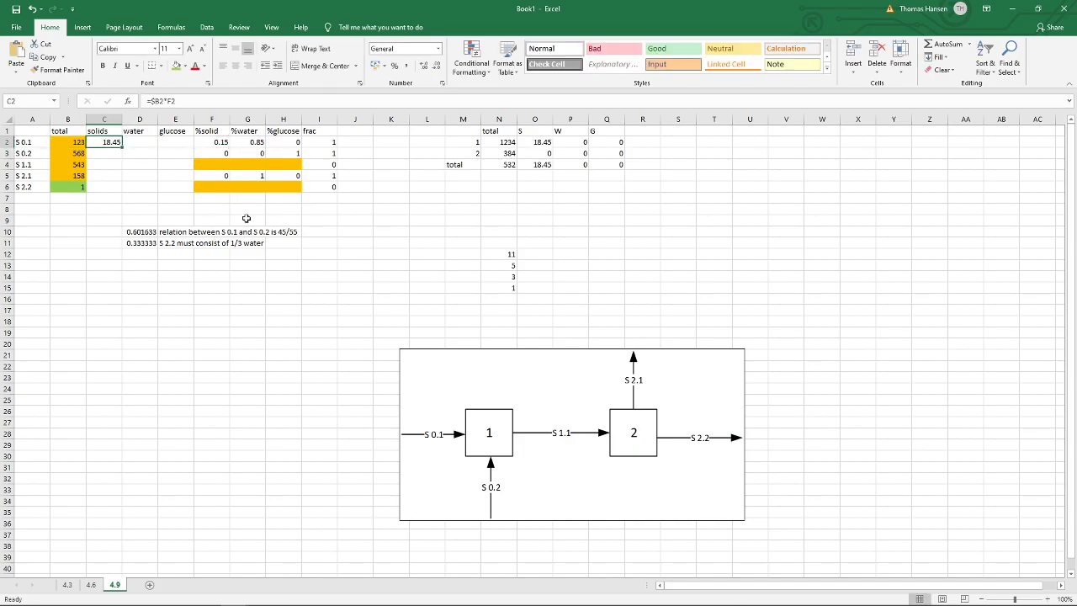
left_click_drag(123, 148, 187, 187)
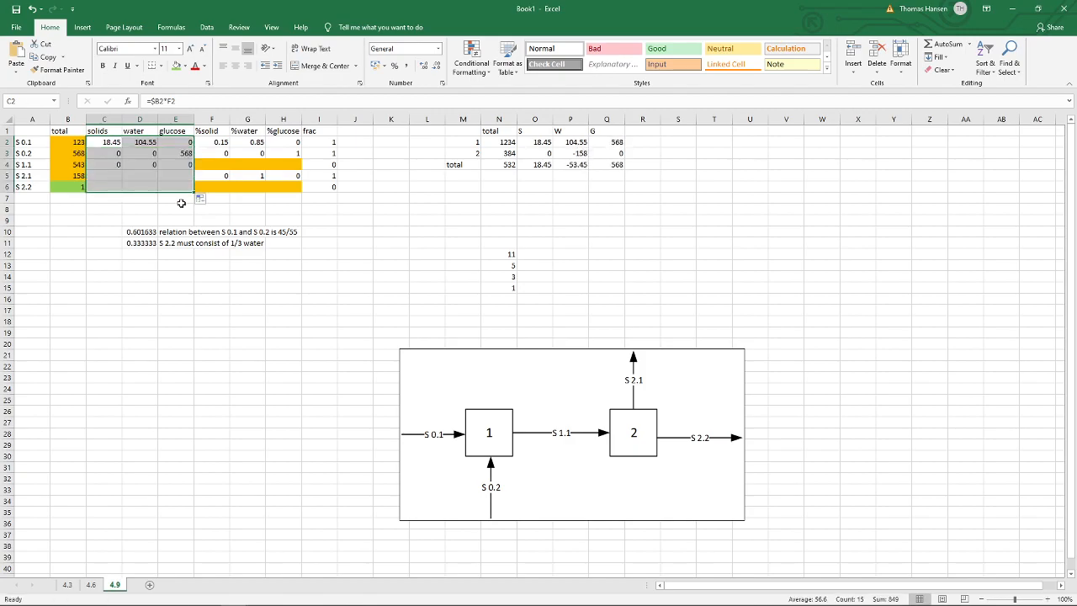
left_click(94, 141)
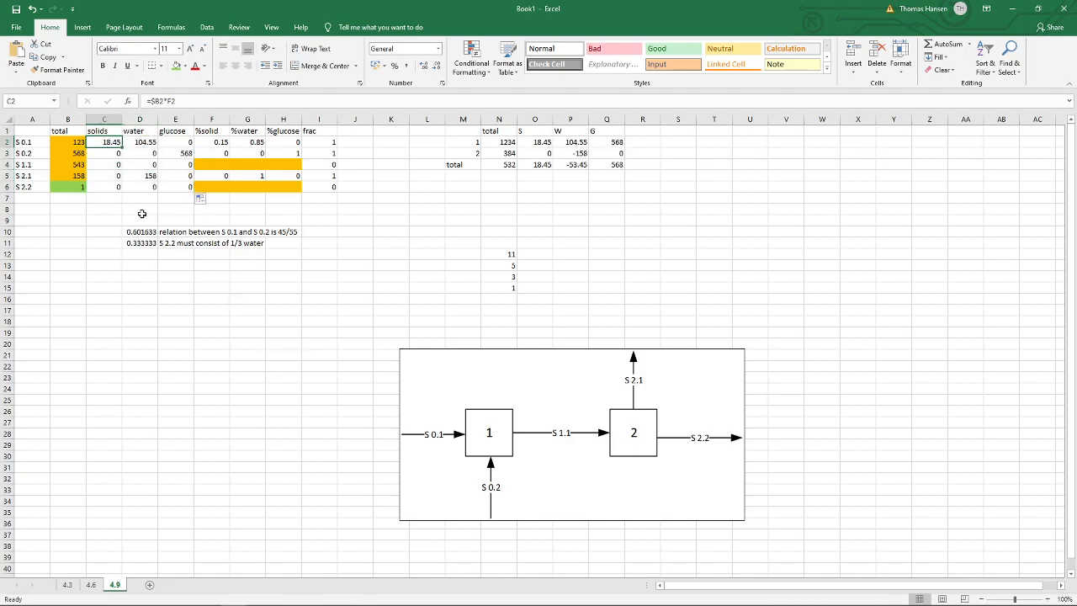
- Enter the S 1.1 guess fractions 0.2 solid, 0.1 water and 0.3 glucose in F4:H4
left_click(216, 150)
left_click(222, 168)
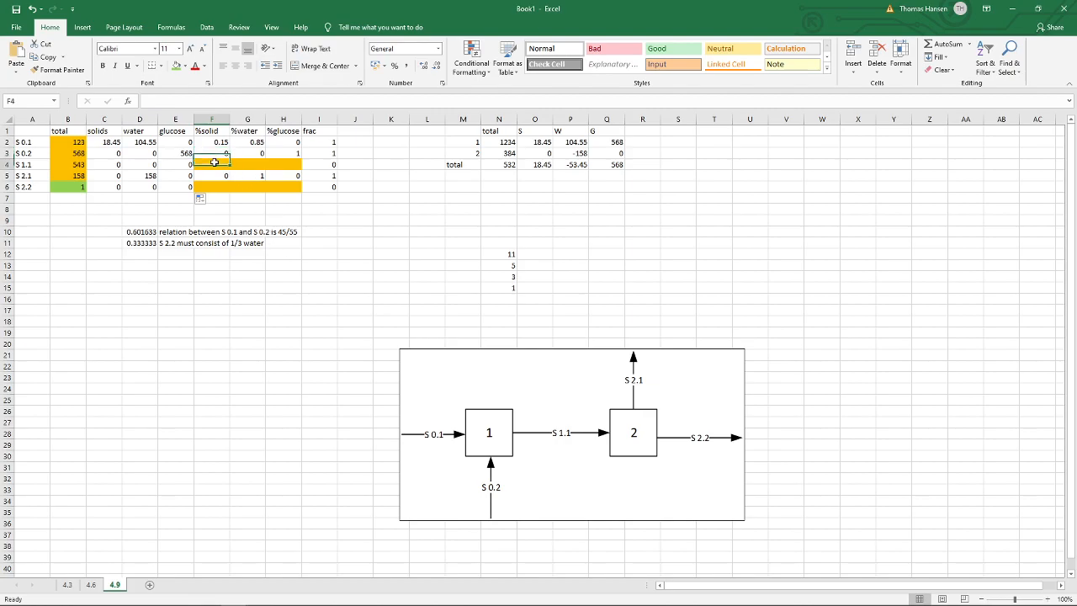
type("0.2")
key("Right")
type("0.1")
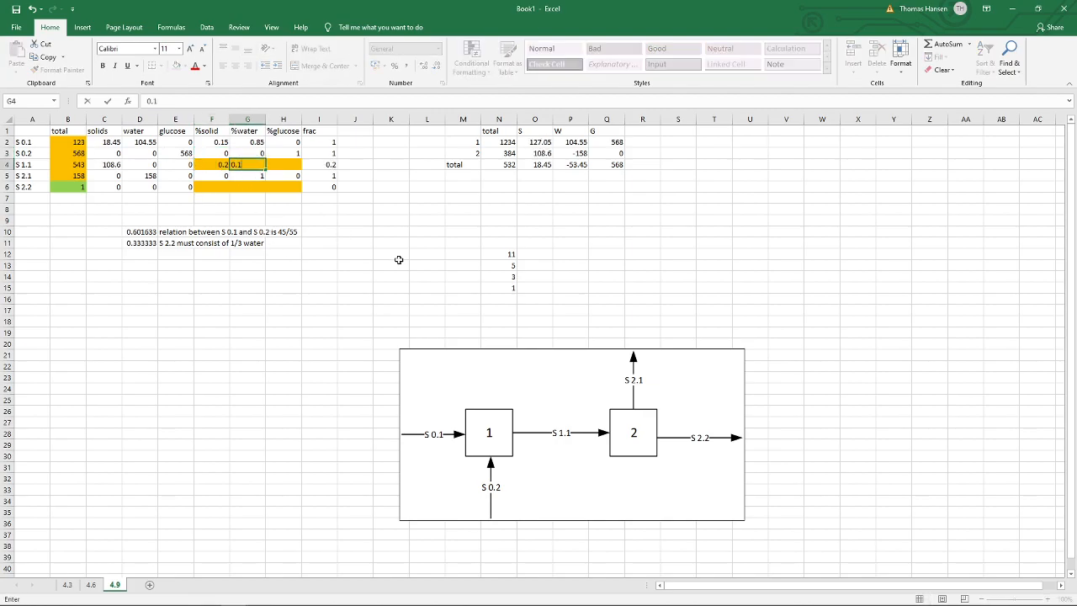
key("Right")
type("0.3")
key("Return")
- Enter the S 2.2 guess fractions 0.5 solid, 0.1 water and 0.1 glucose in F6:H6
key("Down")
key("Left")
key("Left")
type("0.5")
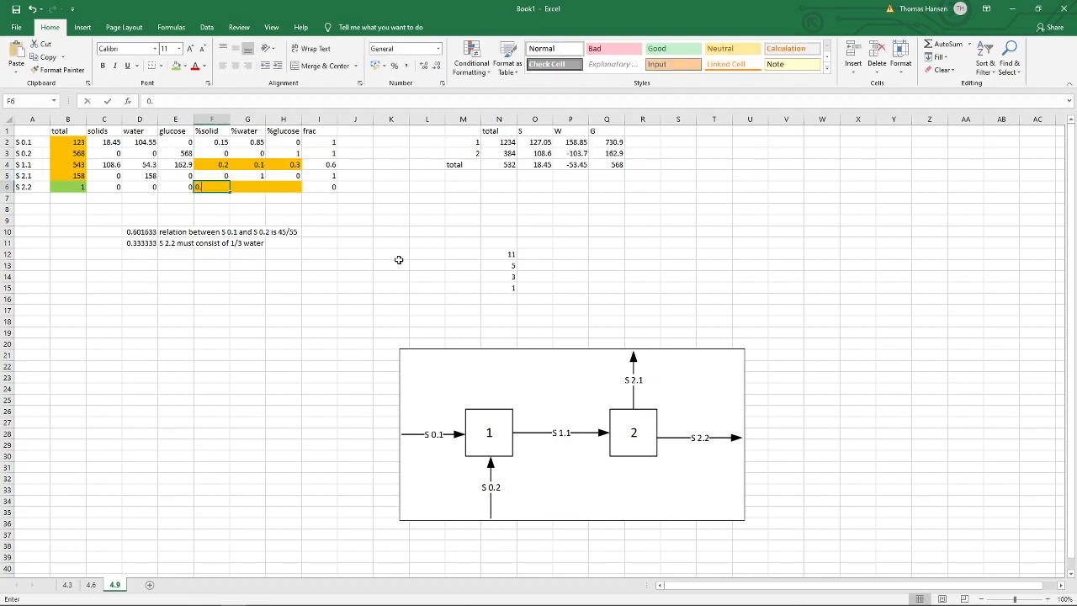
key("Right")
type("0.1")
key("Right")
type("0.1")
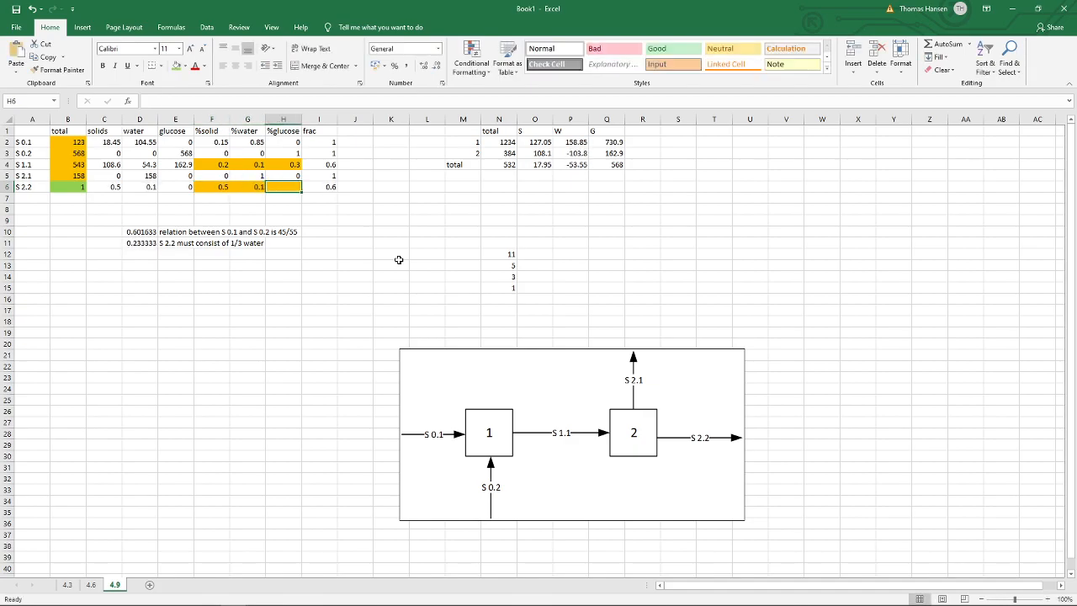
key("Return")
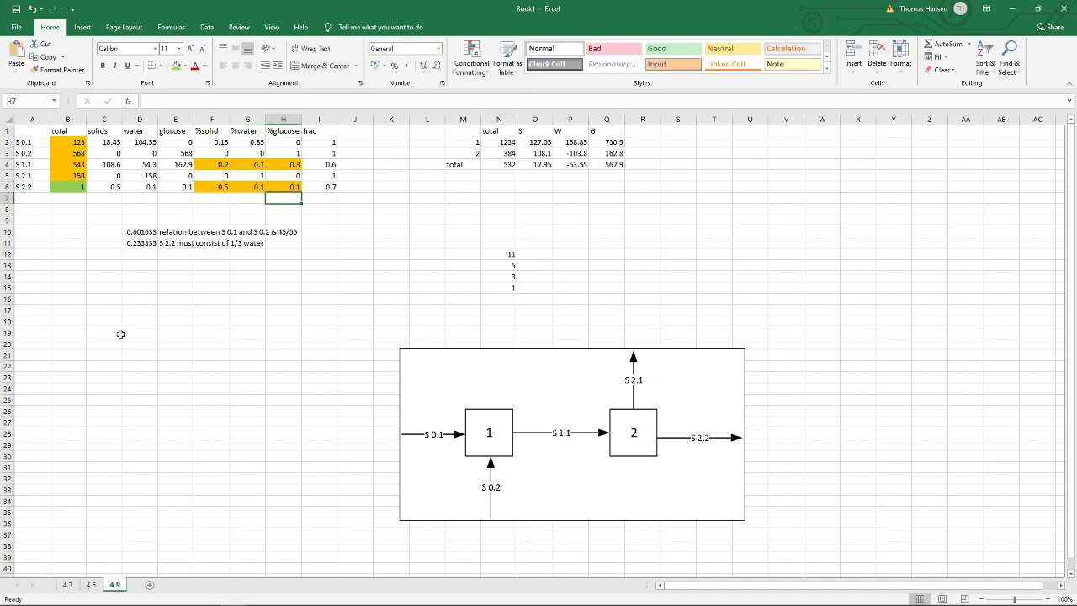
- Open Solver with N2 as the objective and set its target to a value of 0
left_click(71, 333)
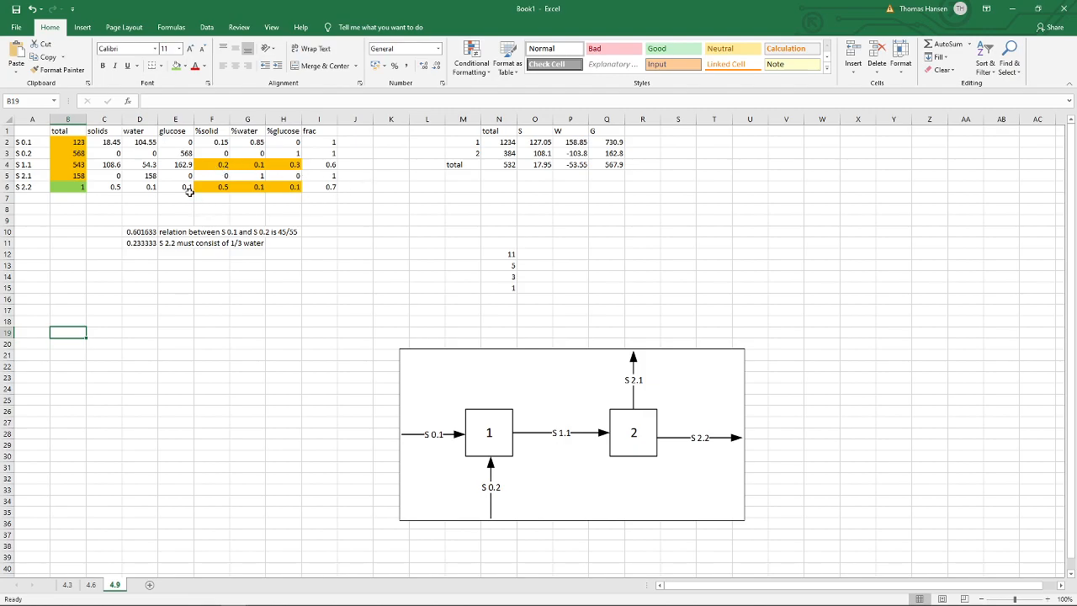
left_click(63, 186)
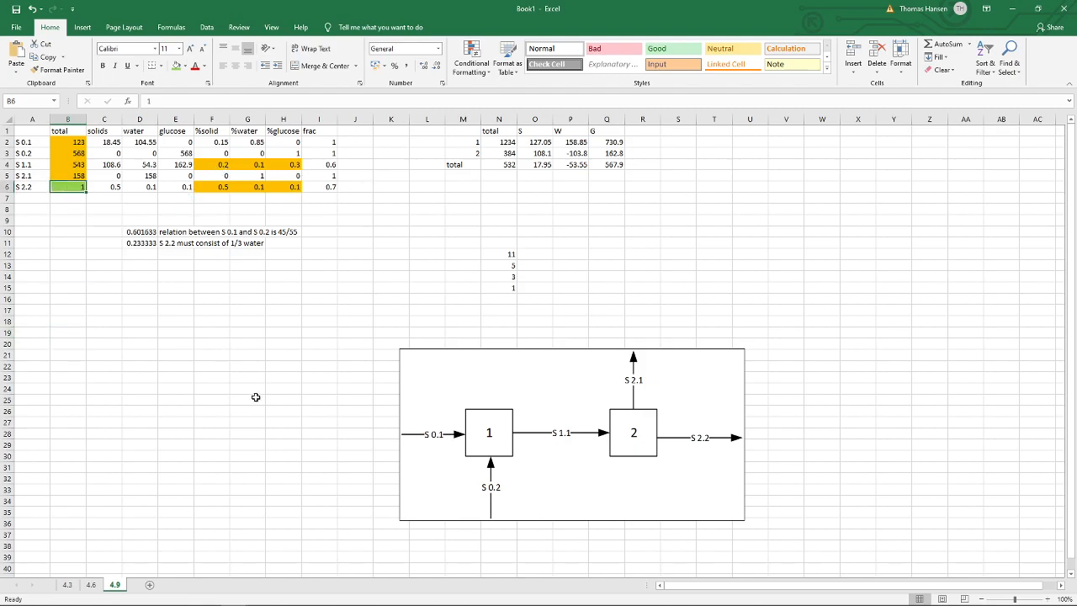
left_click(508, 144)
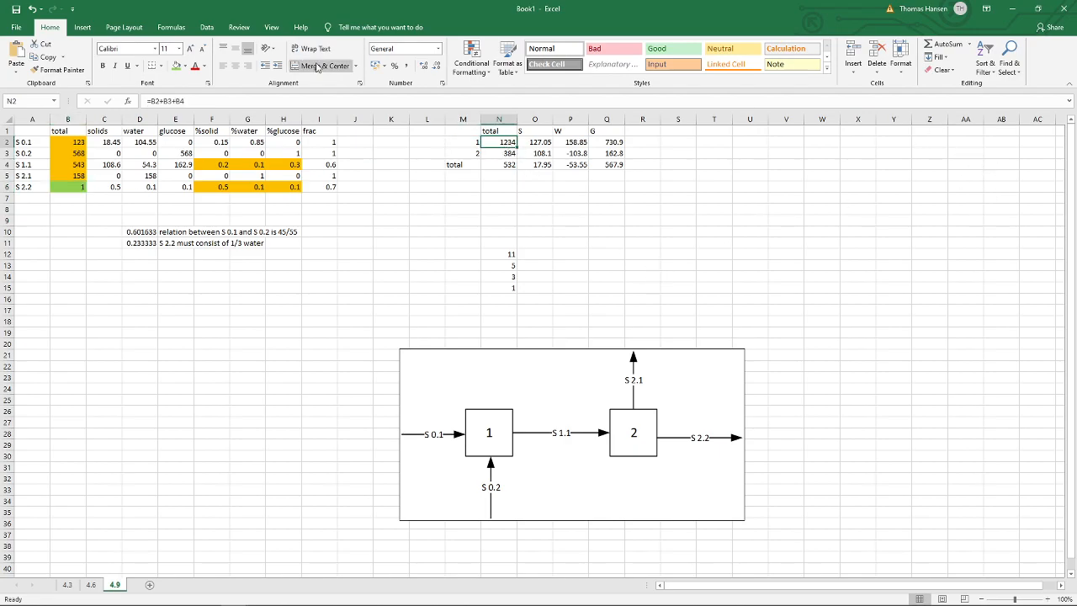
left_click(206, 26)
left_click(916, 58)
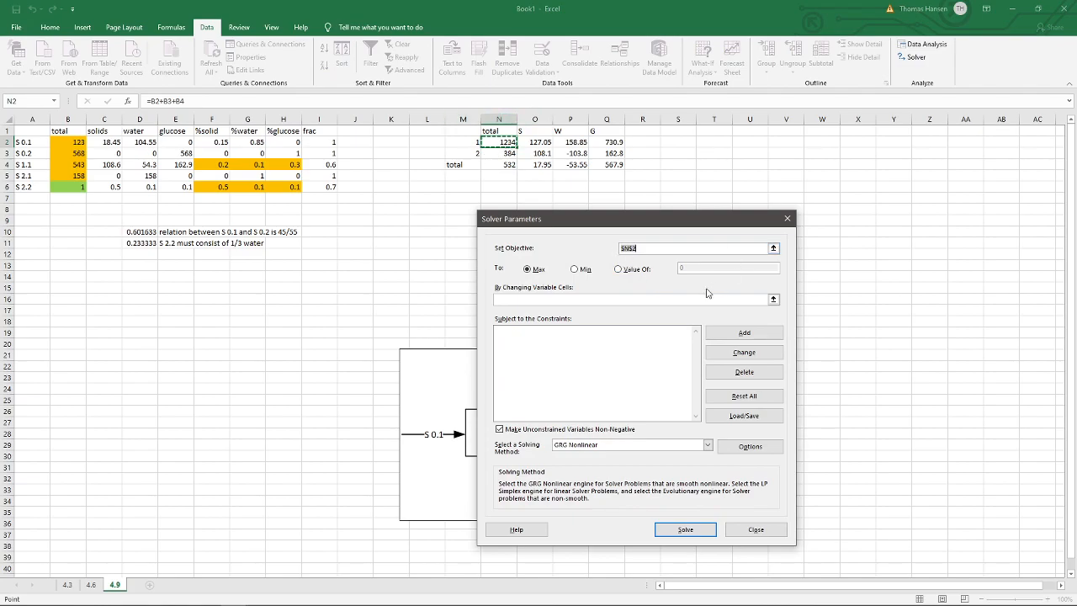
left_click(627, 270)
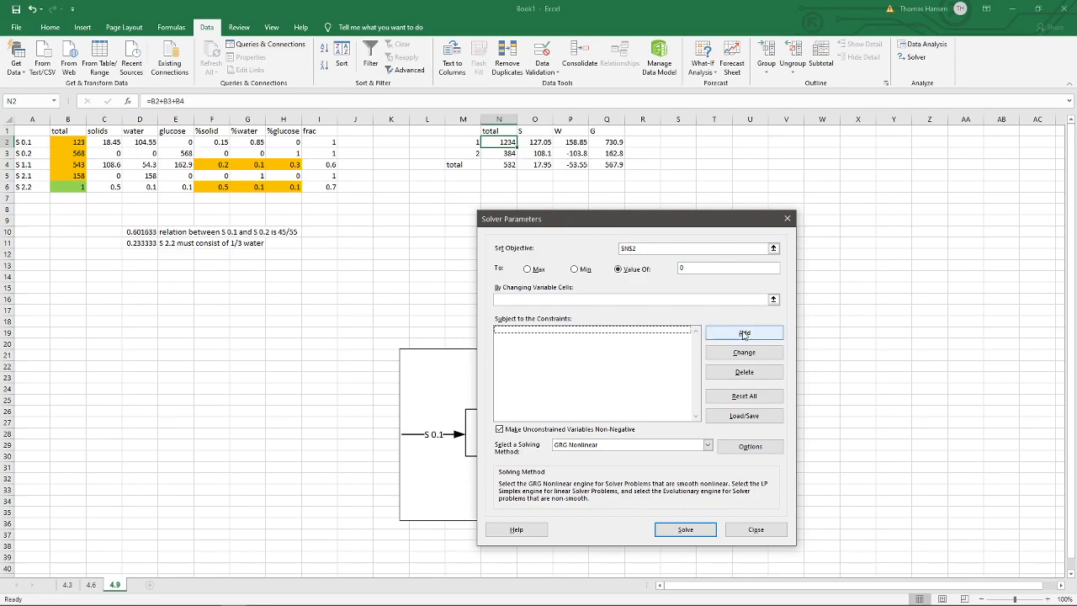
- Add a Solver constraint that the balance cells $N$2:$Q$4 equal 0
left_click(744, 332)
left_click(510, 144)
left_click_drag(512, 144, 610, 167)
left_click(648, 381)
left_click(635, 403)
left_click(674, 380)
type("0")
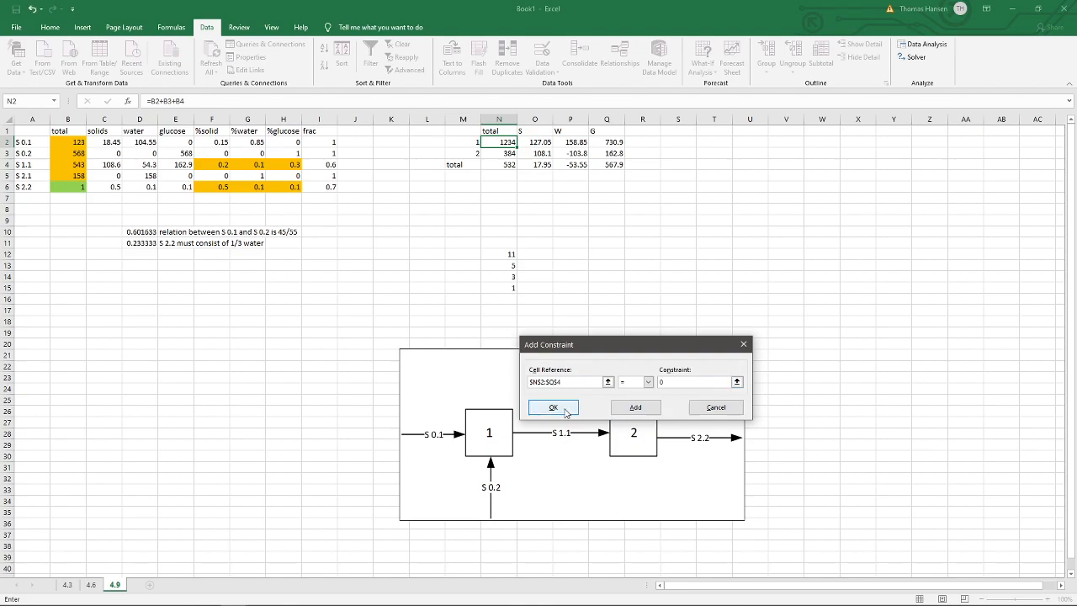
left_click(568, 411)
- Add a Solver constraint that the additional relations in $D$10:$D$11 equal 0
left_click(540, 330)
left_click(740, 333)
left_click_drag(156, 231, 144, 243)
left_click(648, 382)
left_click(631, 403)
key("Tab")
type("0")
left_click(567, 410)
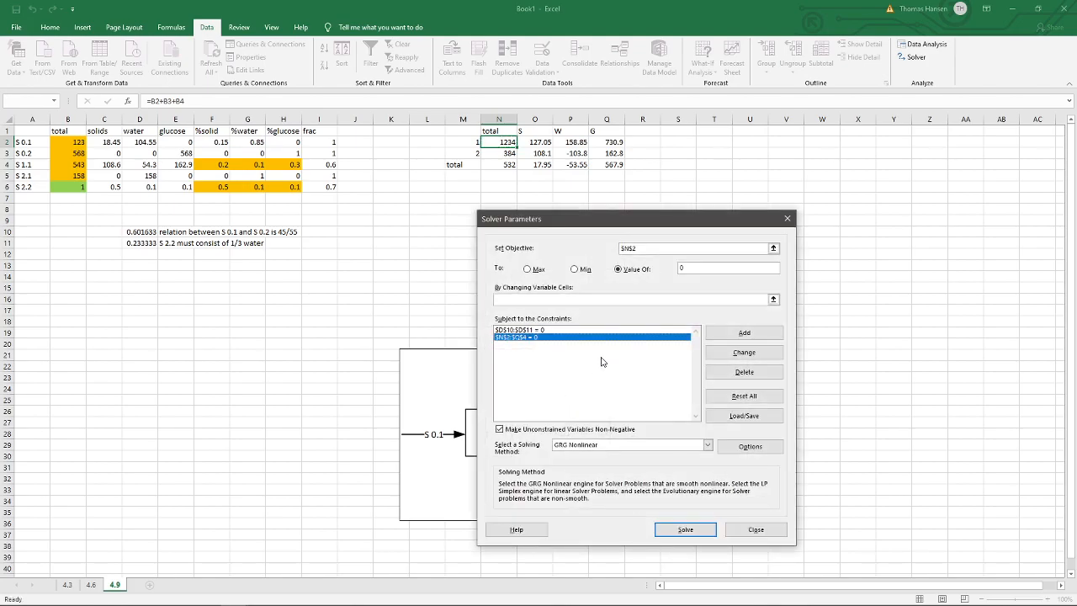
left_click(774, 301)
left_click_drag(77, 141, 82, 177)
type(",")
left_click_drag(204, 162, 288, 172)
type(",")
left_click_drag(220, 164, 284, 165)
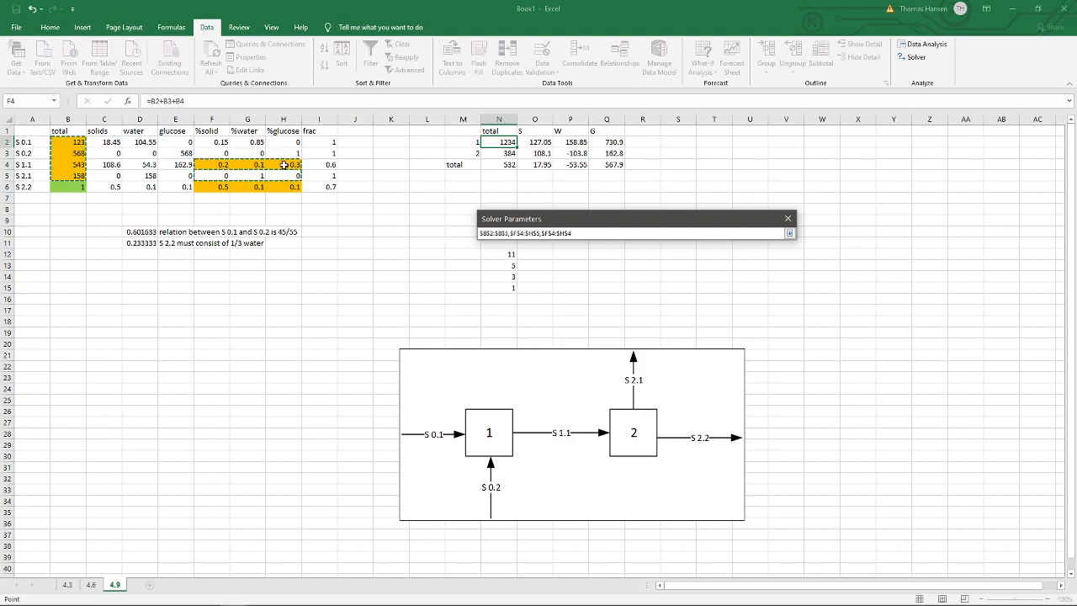
left_click(790, 233)
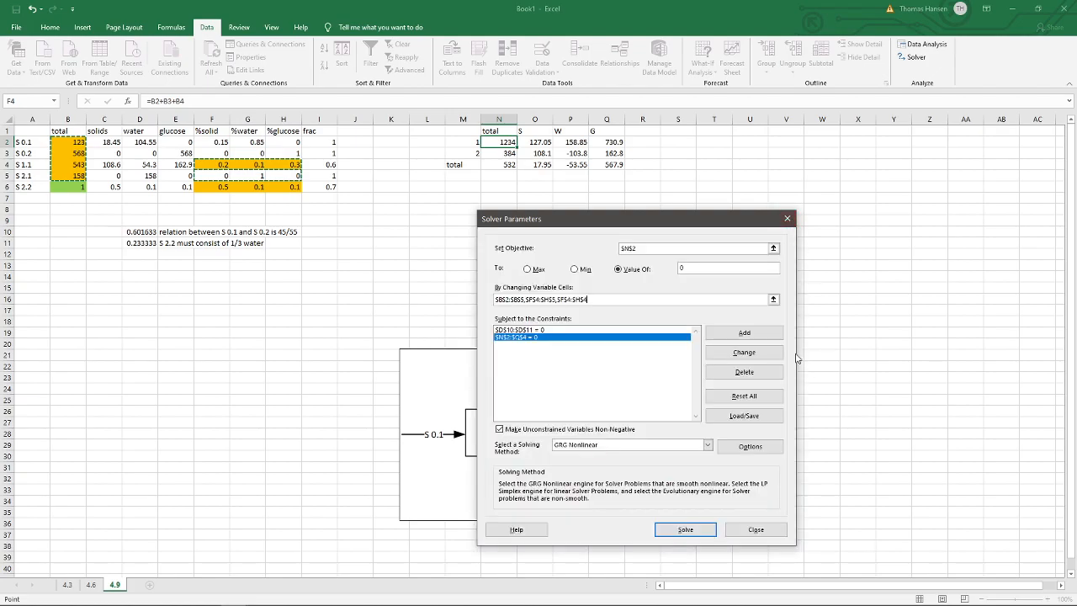
- Set Solver's changing variable cells to $B$2:$B$5,$F$4:$H$4,$F$6:$H$6
left_click(790, 316)
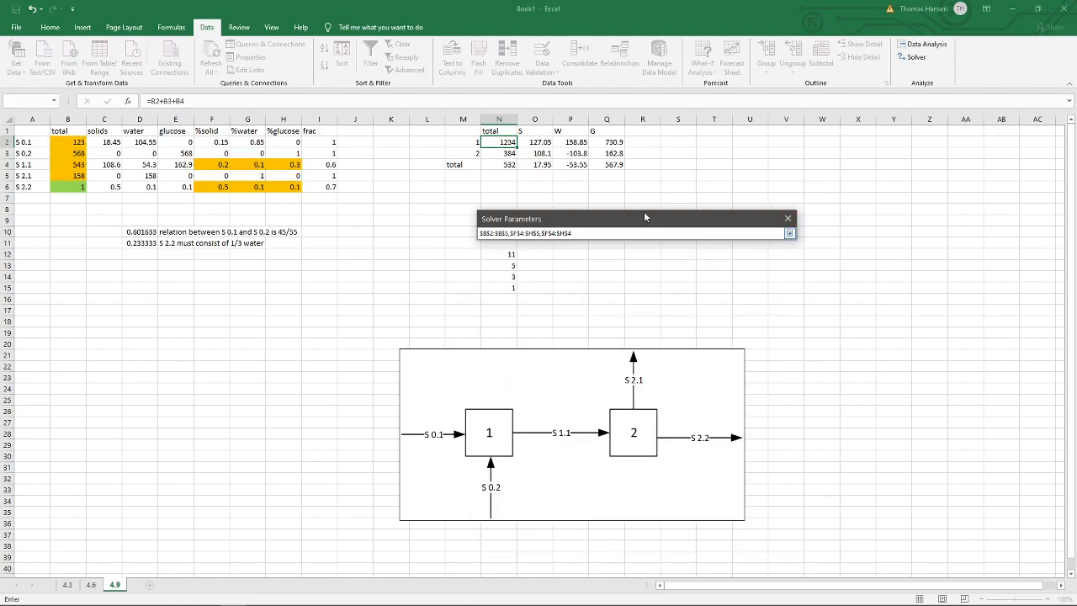
key("BackSpace")
key("BackSpace")
key("BackSpace")
key("BackSpace")
key("BackSpace")
key("BackSpace")
key("BackSpace")
key("BackSpace")
key("BackSpace")
key("BackSpace")
key("BackSpace")
key("BackSpace")
key("BackSpace")
key("BackSpace")
key("BackSpace")
key("BackSpace")
key("BackSpace")
key("BackSpace")
key("BackSpace")
key("BackSpace")
left_click_drag(80, 144, 77, 176)
type(",")
left_click_drag(216, 164, 271, 166)
type(",")
left_click_drag(211, 187, 276, 185)
key("Return")
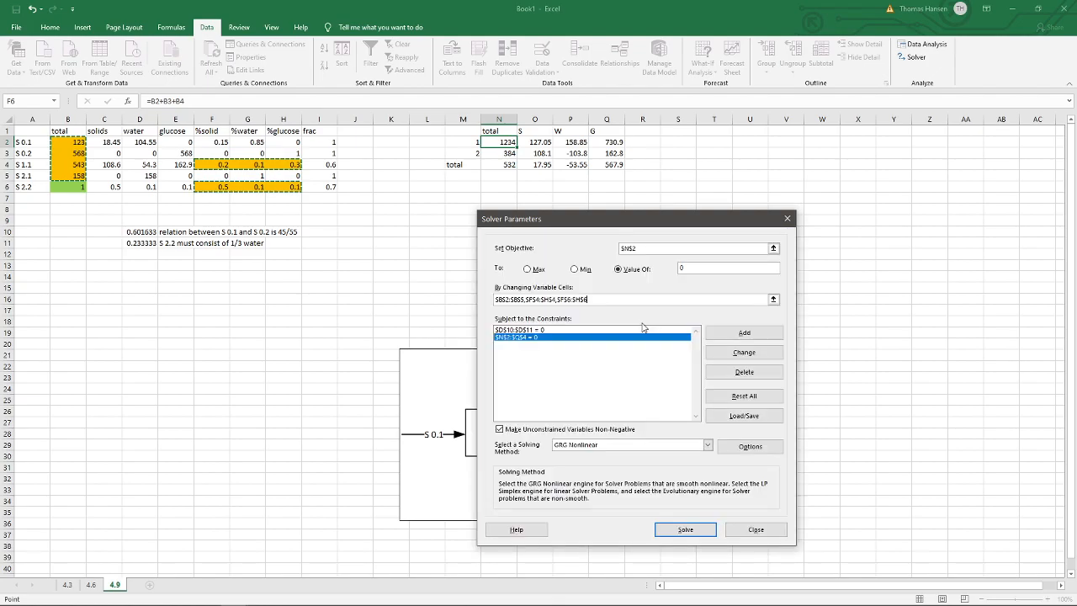
- Add a Solver constraint that the fraction sums in $I$2:$I$6 equal 1
left_click(760, 332)
left_click_drag(332, 143, 325, 187)
left_click(643, 382)
left_click(643, 382)
left_click(644, 382)
left_click(623, 399)
type("1")
left_click(561, 413)
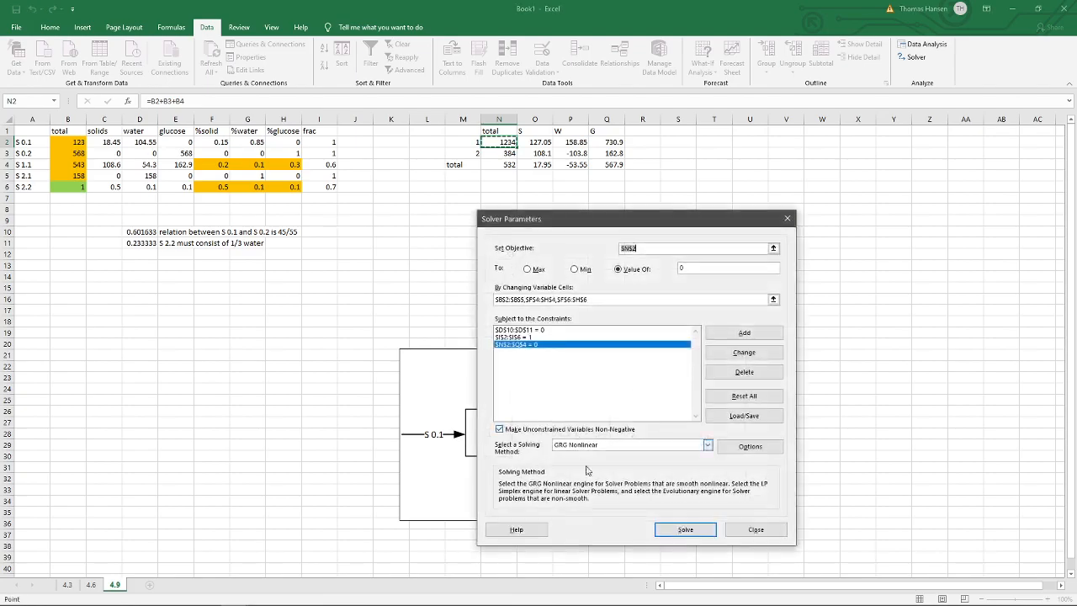
- Run Solver with the GRG Nonlinear method and keep its solution
left_click(544, 345)
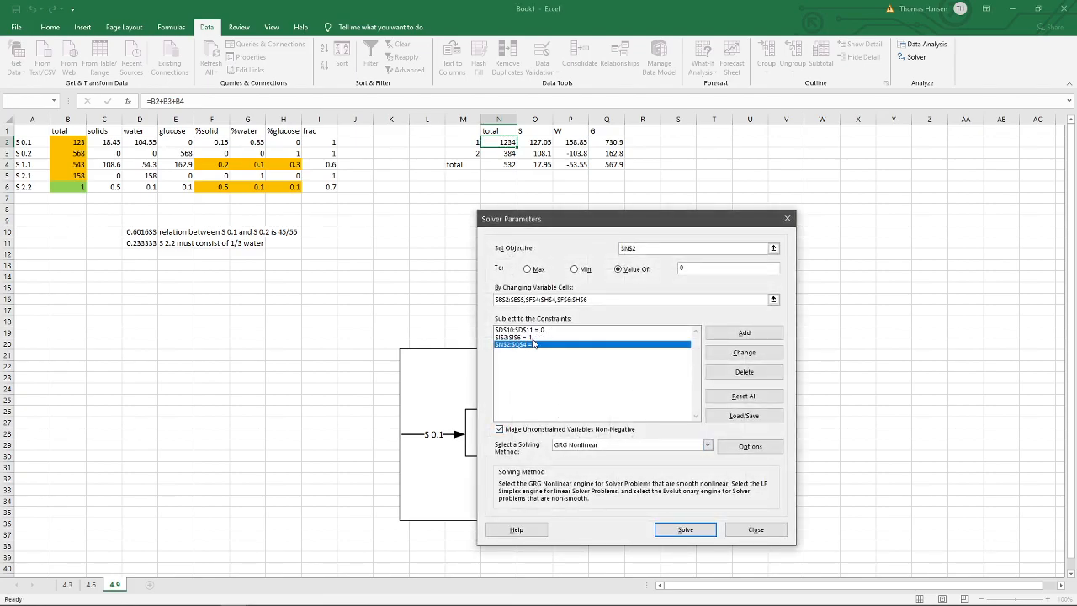
left_click(686, 530)
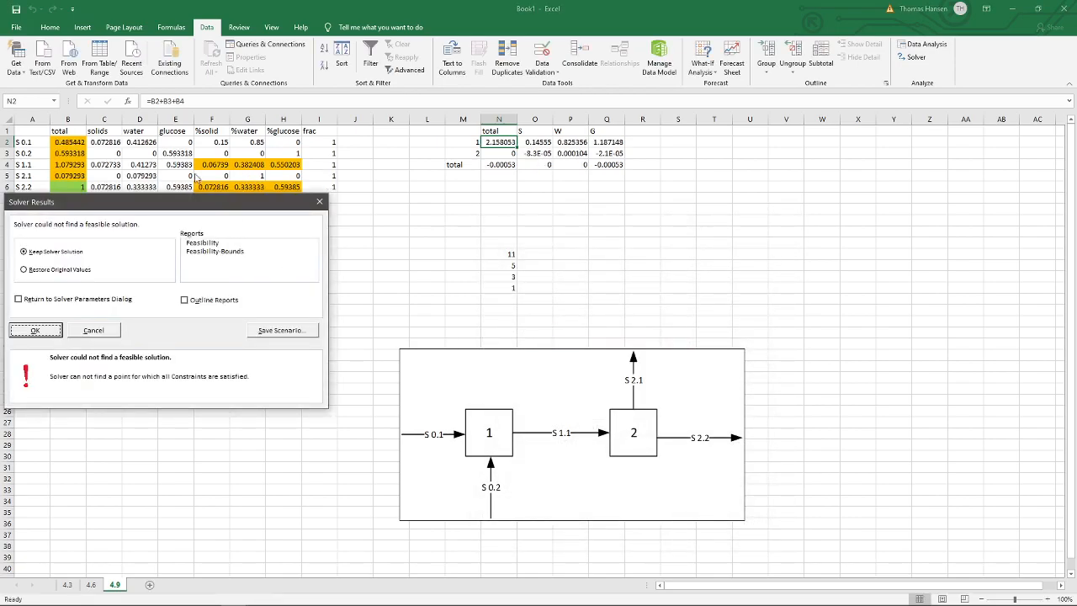
left_click_drag(107, 202, 489, 256)
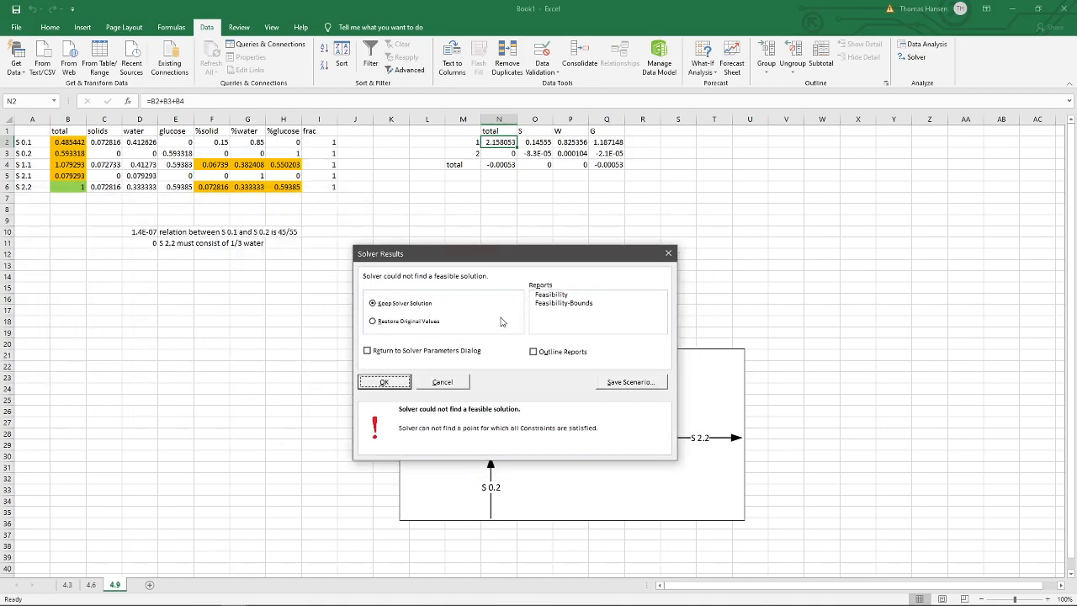
left_click(385, 382)
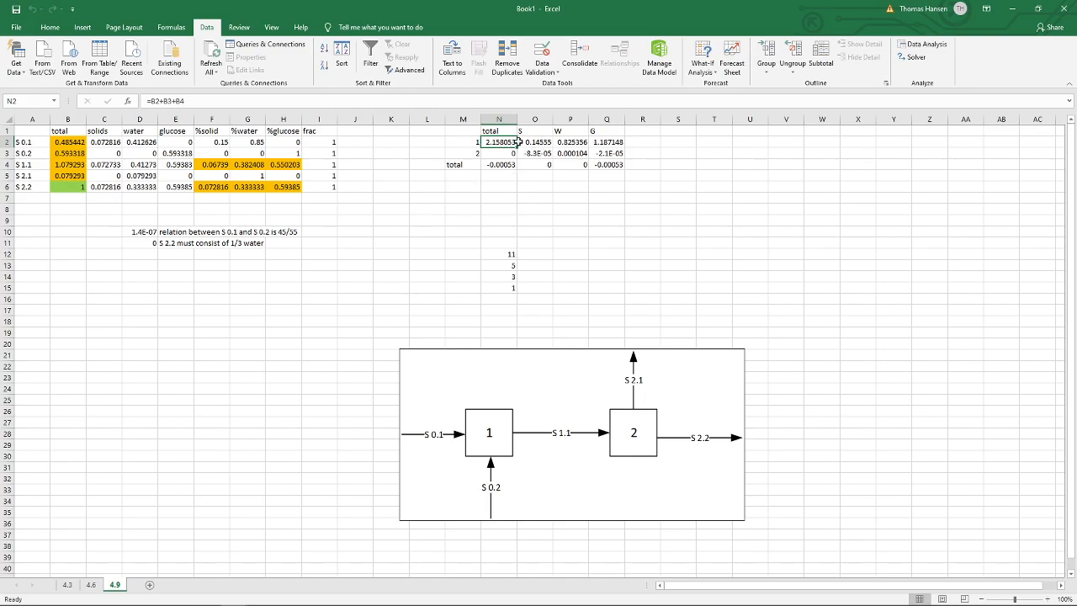
- Reset all Solver settings and set the objective to $D$10 with a target value of 0
left_click(915, 59)
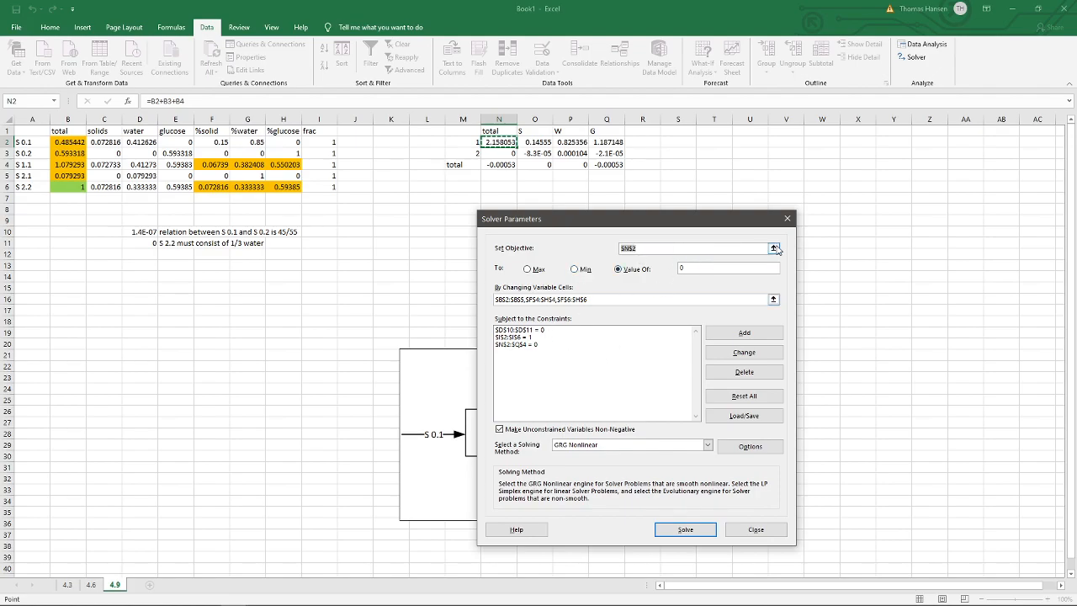
left_click(744, 396)
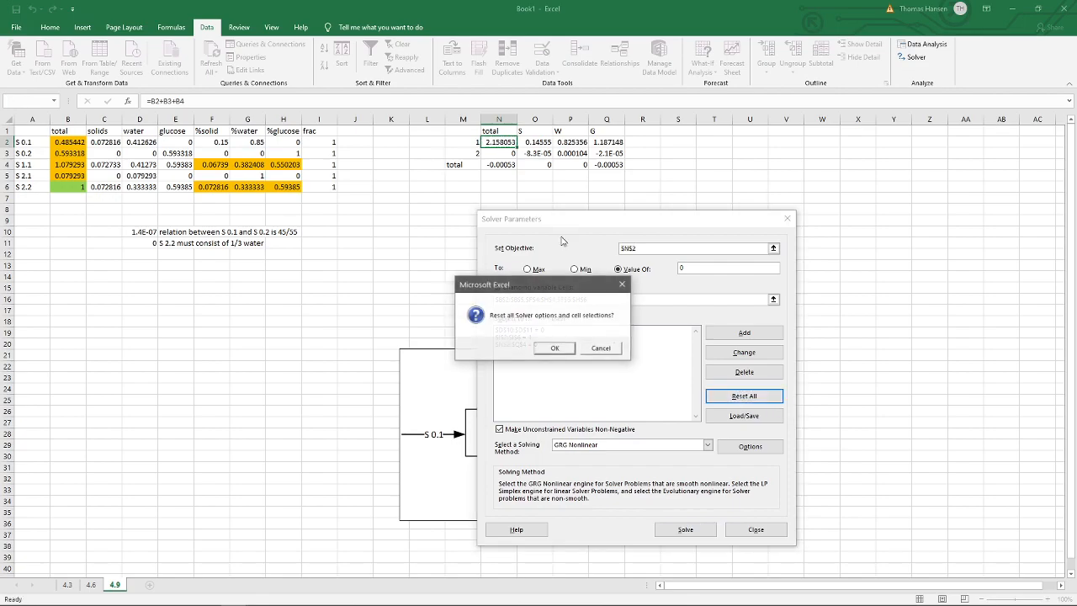
left_click(556, 348)
left_click(774, 248)
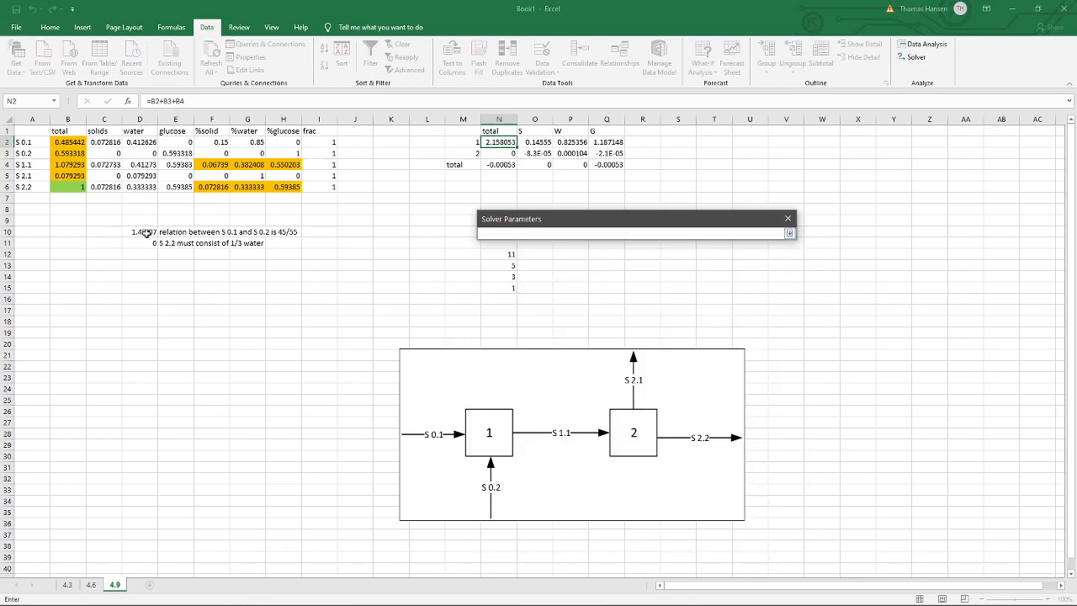
left_click(147, 233)
key("Return")
left_click(652, 270)
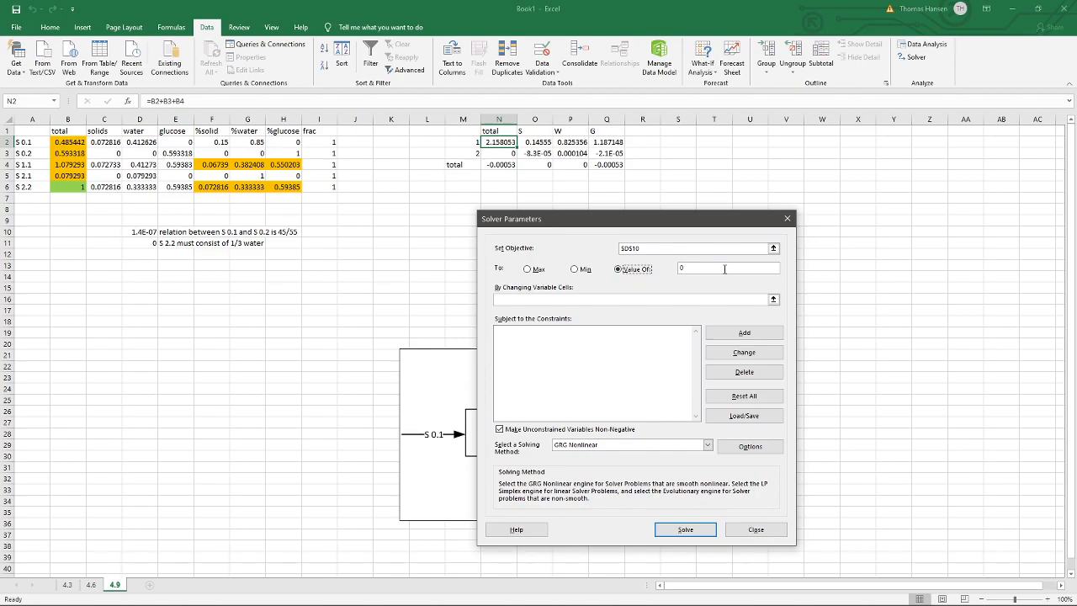
- Add a Solver constraint that the S 2.2 water relation in $D$11 equals 0
left_click(744, 333)
left_click(149, 242)
left_click(648, 382)
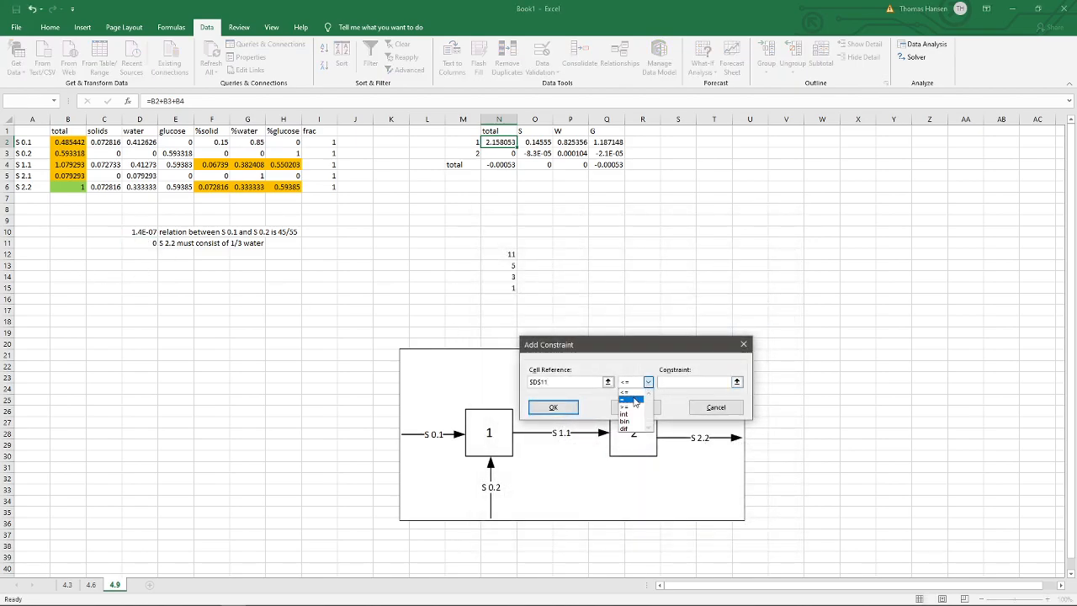
left_click(635, 403)
left_click(673, 381)
type("0")
left_click(553, 408)
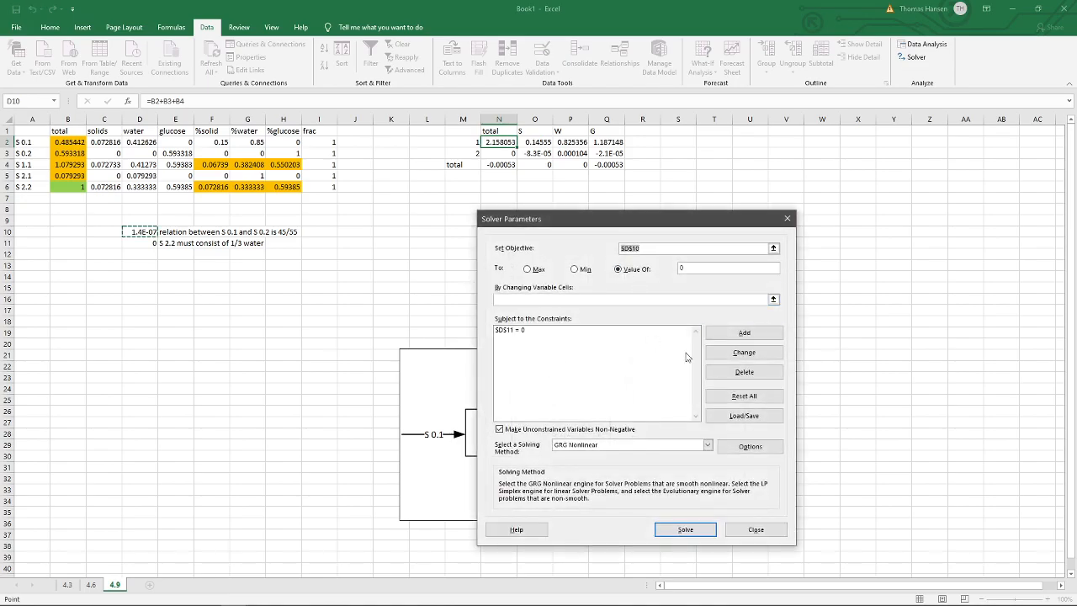
- Add a Solver constraint that the unit 1 and 2 balances in $N$2:$P$3 equal 0
left_click(744, 333)
left_click_drag(502, 142, 559, 155)
left_click(648, 382)
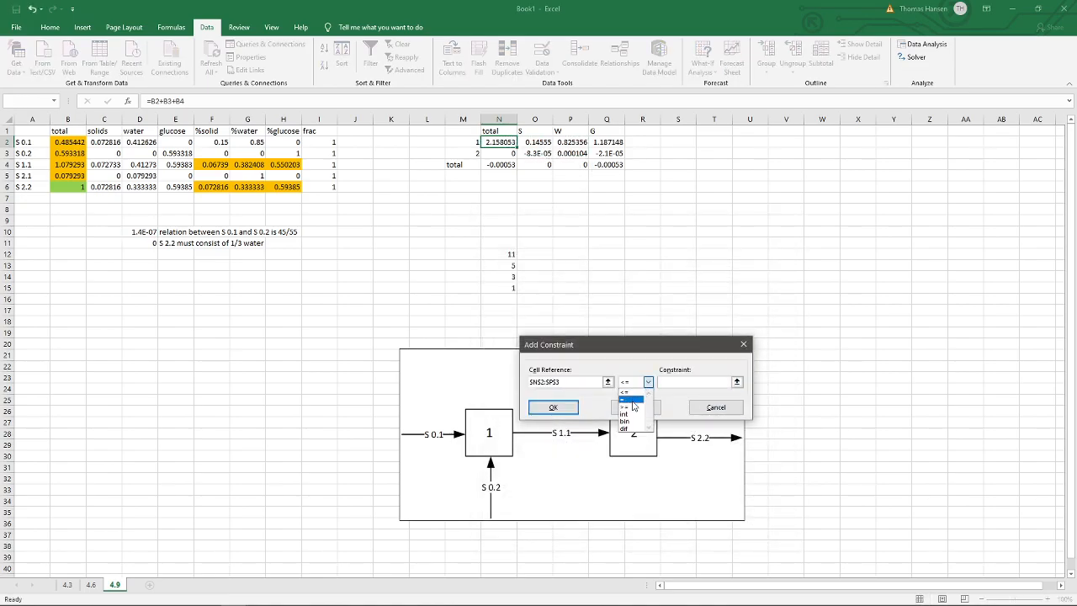
left_click(633, 403)
left_click(694, 382)
type("0")
left_click(553, 407)
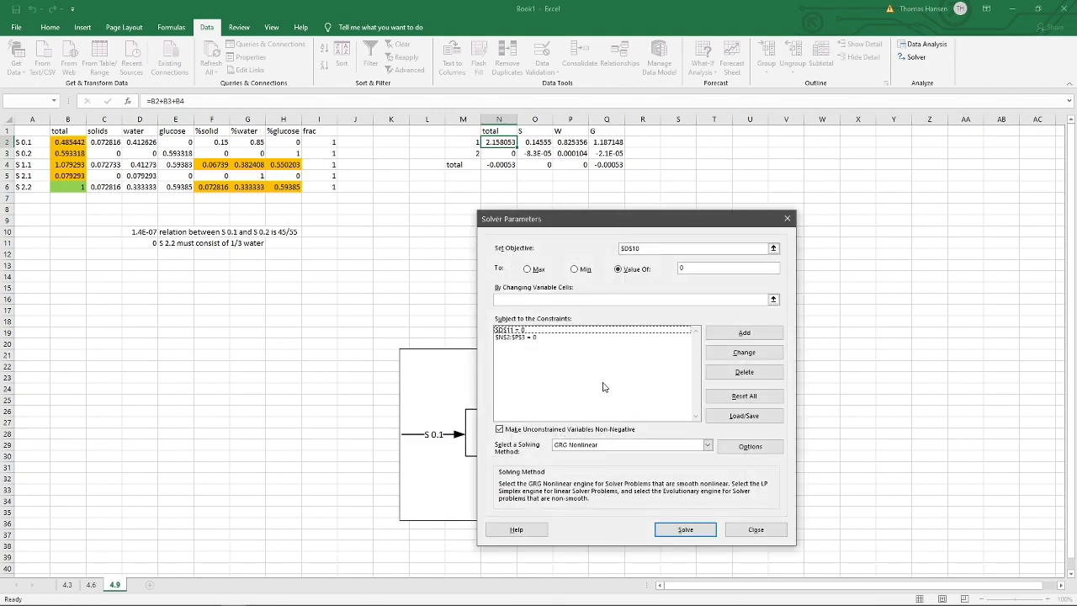
- Set Solver's changing variable cells to $B$2:$B$5,$F$4:$H$4,$F$6:$H$6, solve with GRG Nonlinear and keep the solution
left_click(773, 299)
left_click_drag(72, 142, 69, 176)
left_click_drag(217, 164, 277, 168)
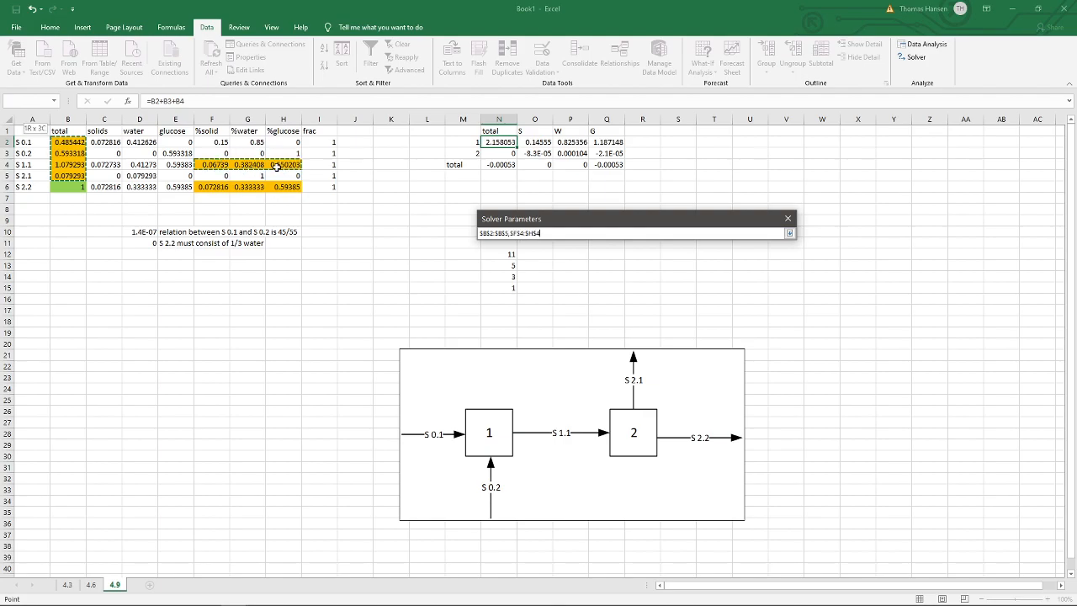
left_click_drag(212, 190, 277, 190)
key("Return")
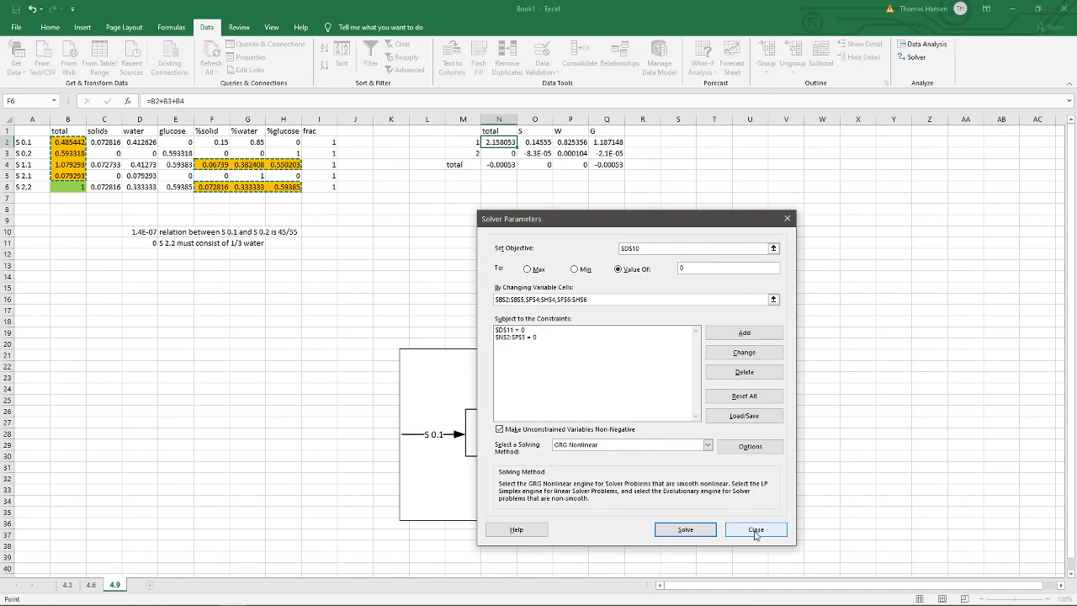
left_click(704, 531)
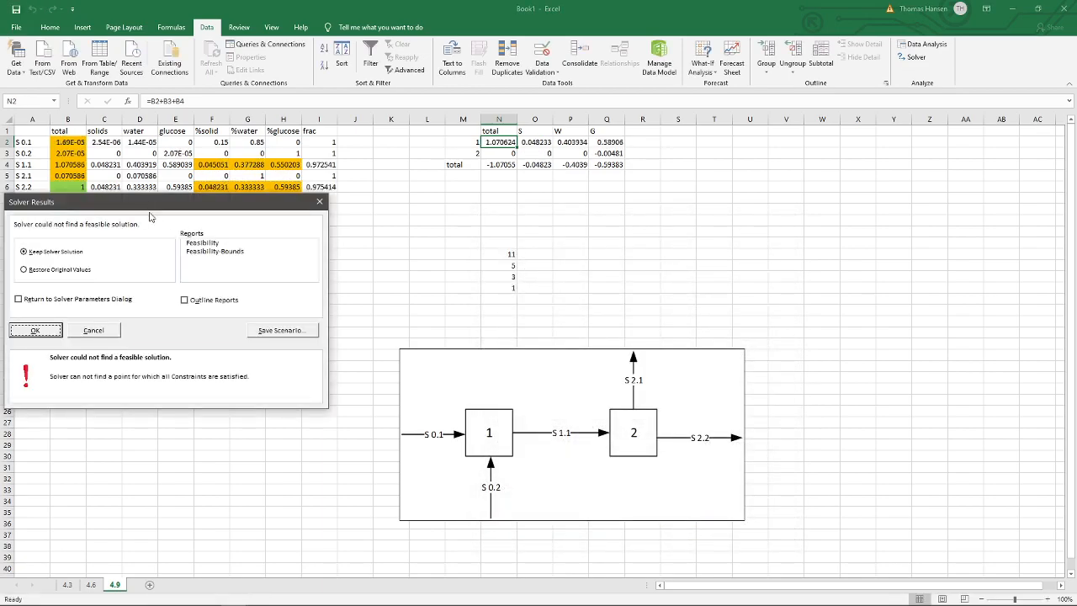
left_click(53, 333)
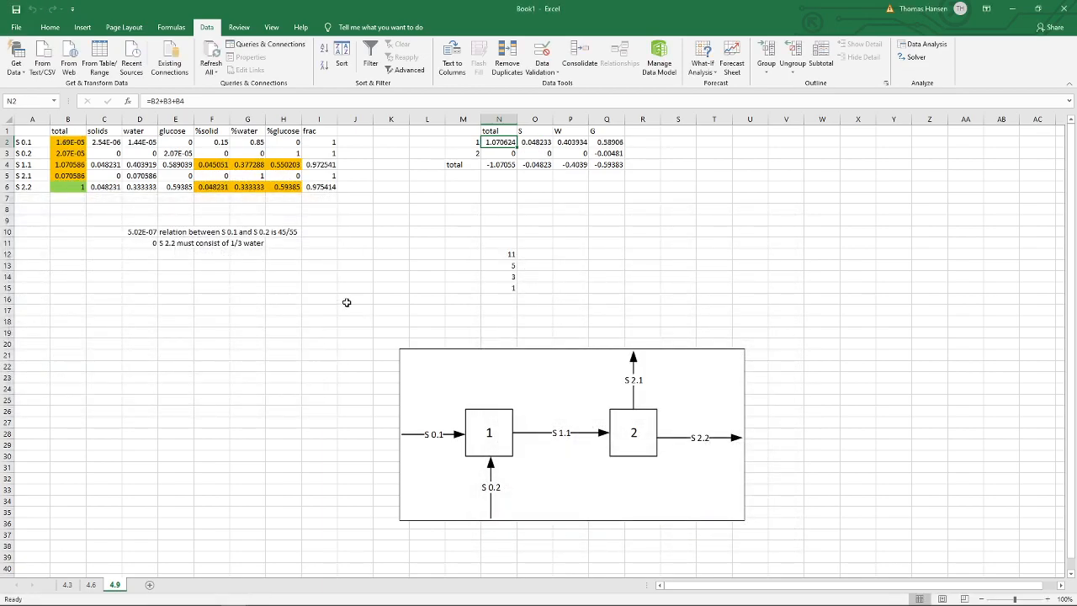
- Examine the variable cells for stream totals and S 1.1 and S 2.2 fractions, plus the S 2.2 fraction sum formula
left_click(71, 142)
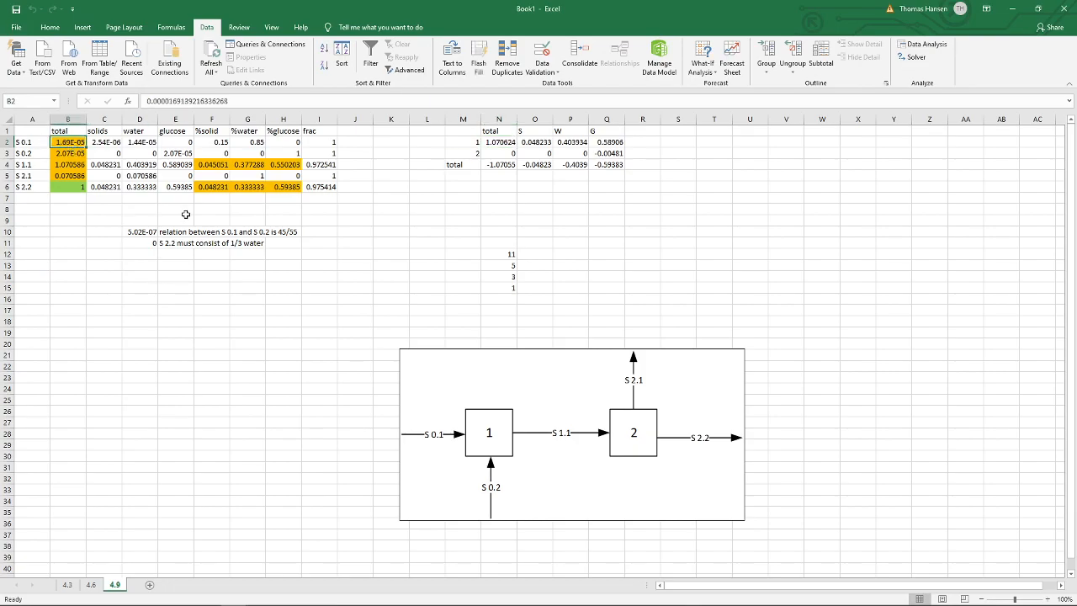
key("Down")
key("Down")
key("Down")
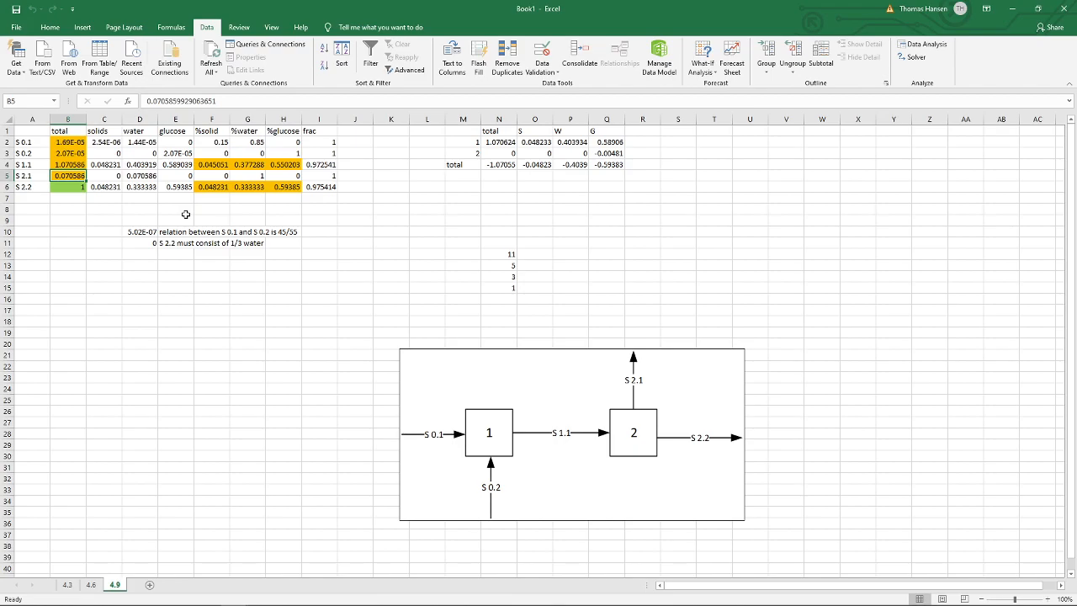
left_click(206, 165)
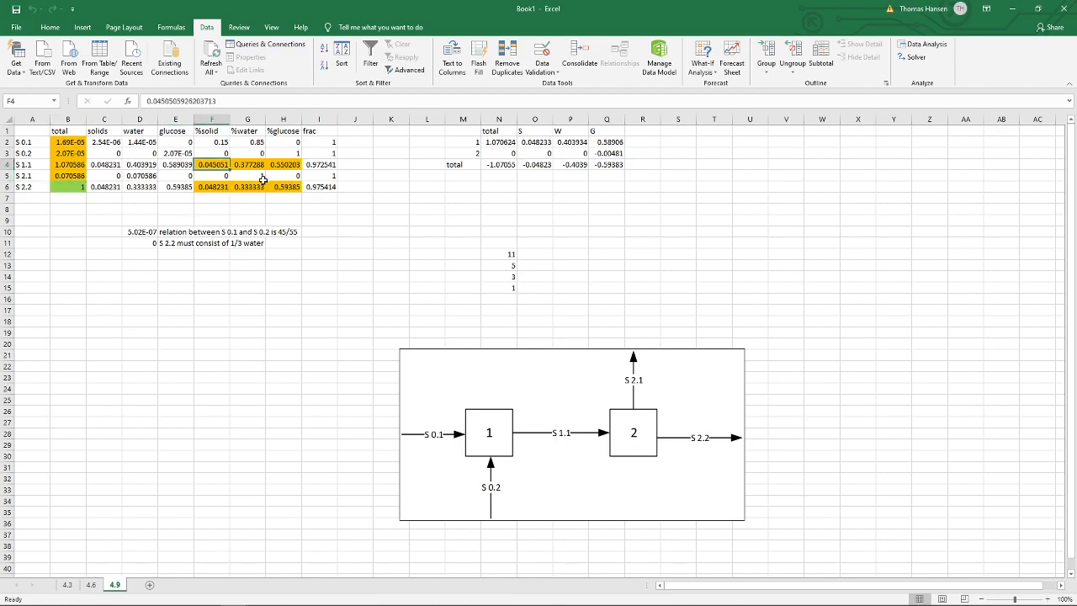
mouse_move(273, 170)
left_mouse_down()
mouse_move(254, 165)
mouse_move(284, 166)
left_mouse_up()
left_click(215, 187)
left_click(247, 187)
left_click(284, 187)
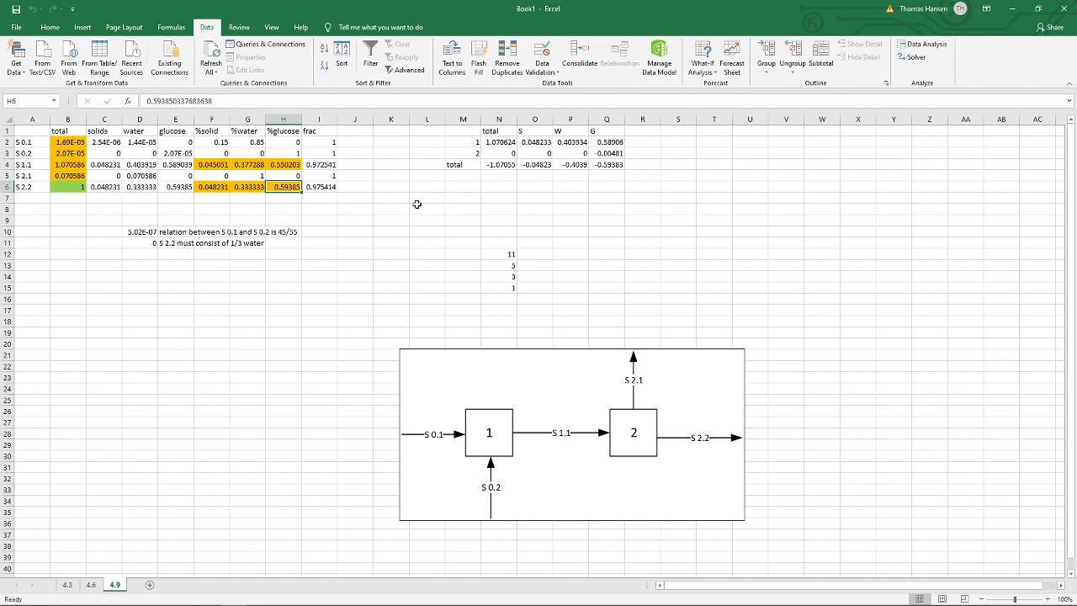
left_click(321, 188)
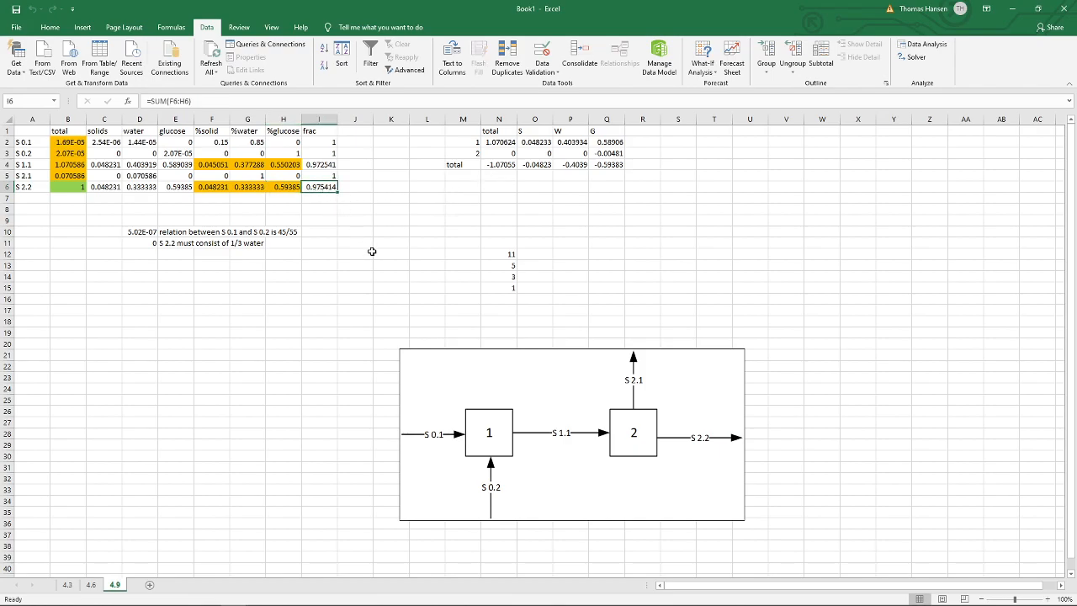
left_click(293, 188)
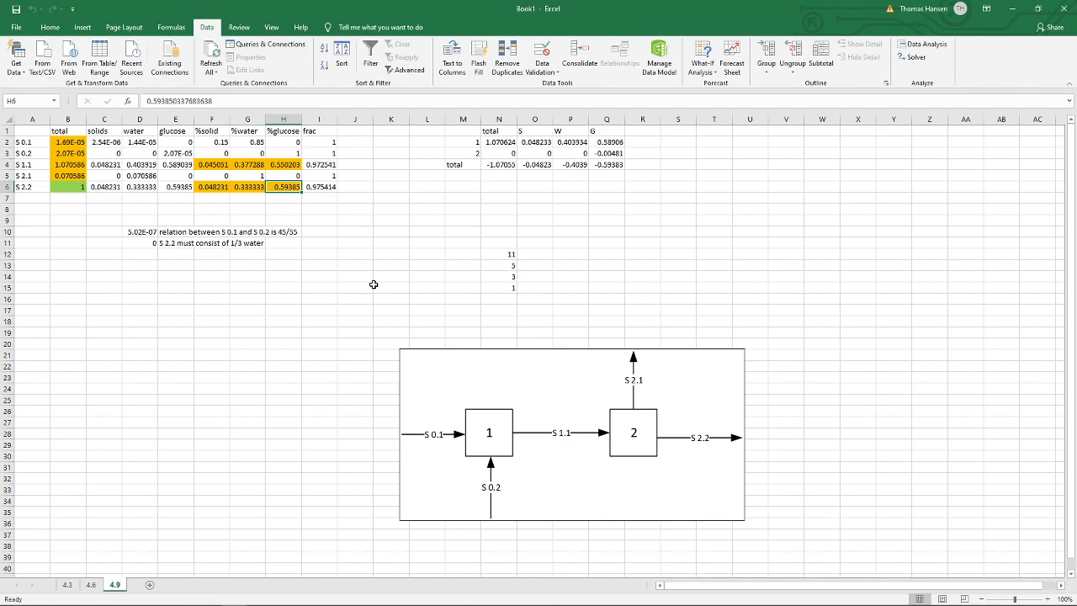
key("Up")
key("Up")
key("Down")
key("Down")
key("Up")
key("Up")
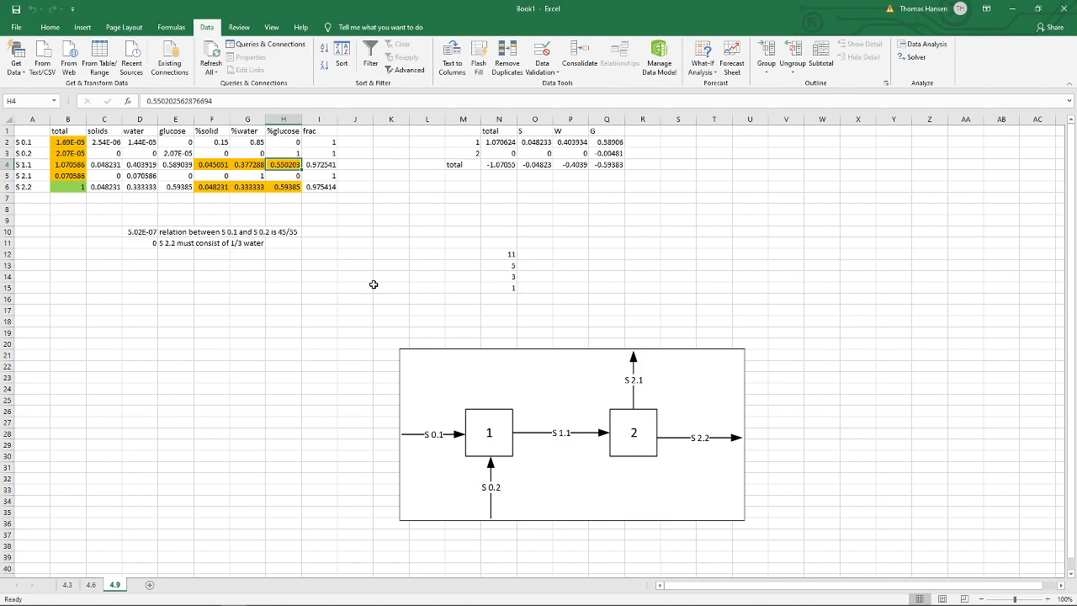
type("=")
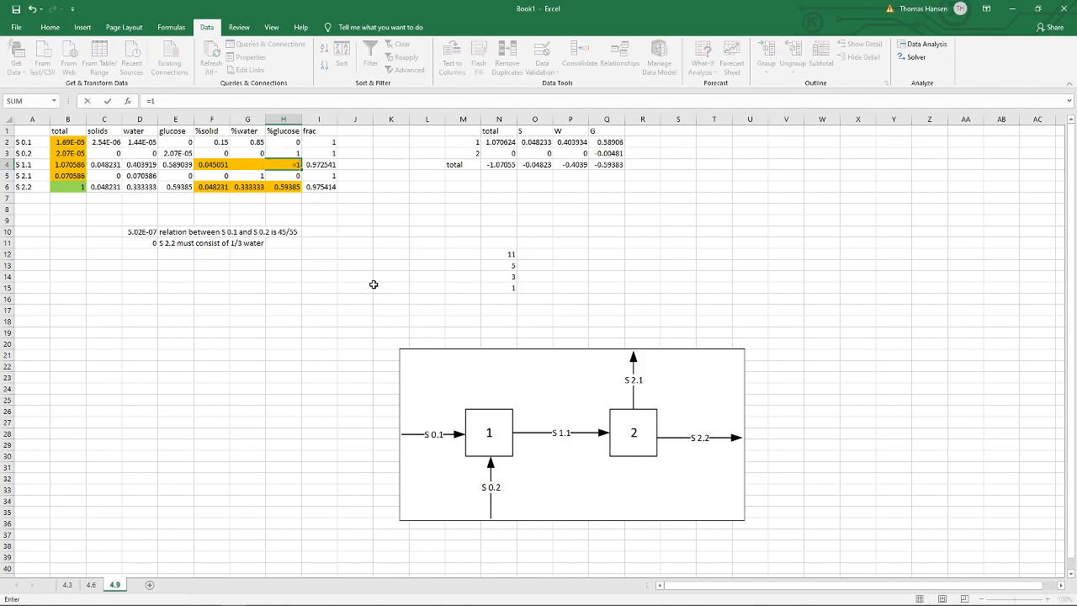
type("1-")
left_click(215, 166)
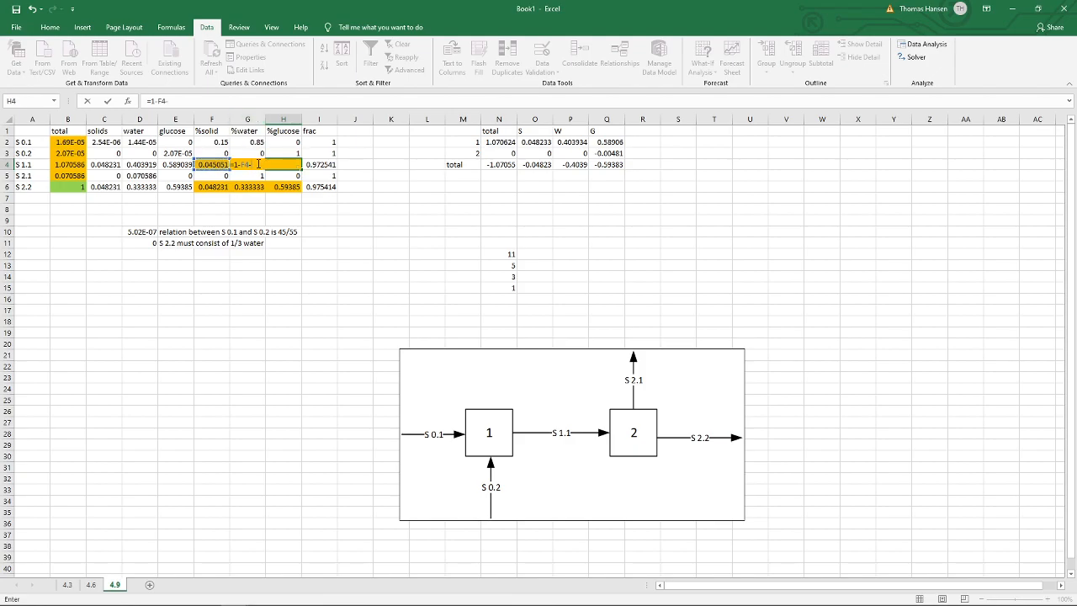
type("-")
left_click(258, 164)
key("F9")
key("ctrl+Return")
- Enter =1-SUM(F4:G4) in H4 as the S 1.1 glucose fraction
left_click(206, 166)
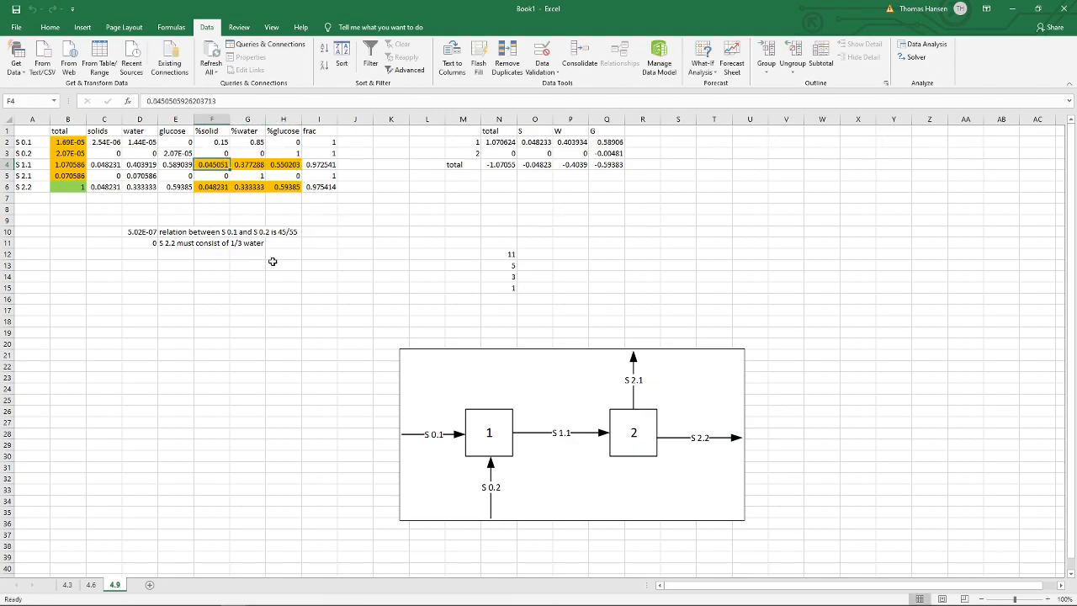
key("Right")
key("Right")
type("=")
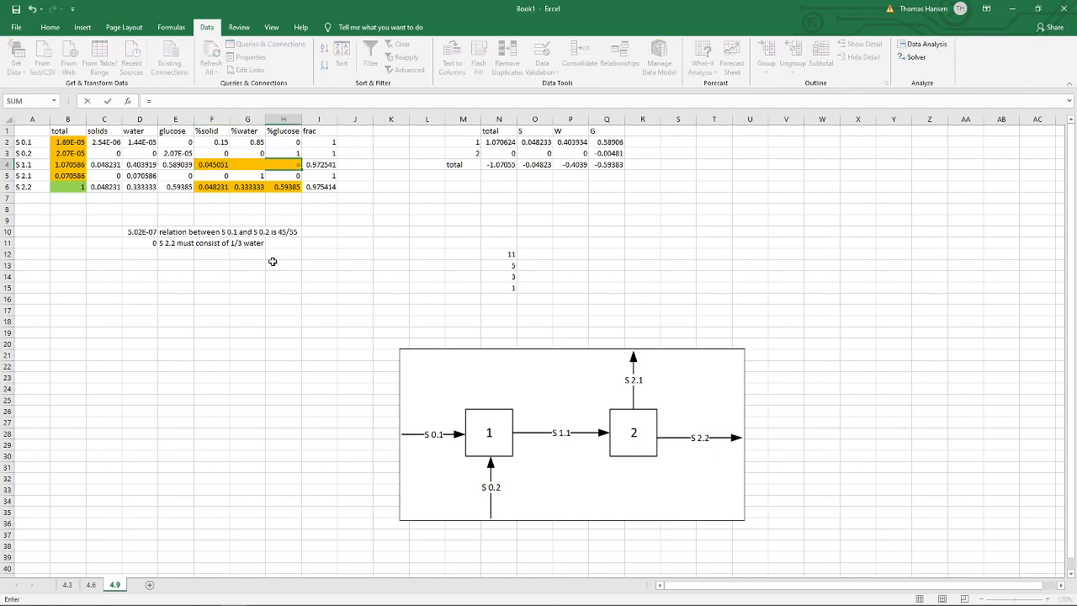
type("1-sum(")
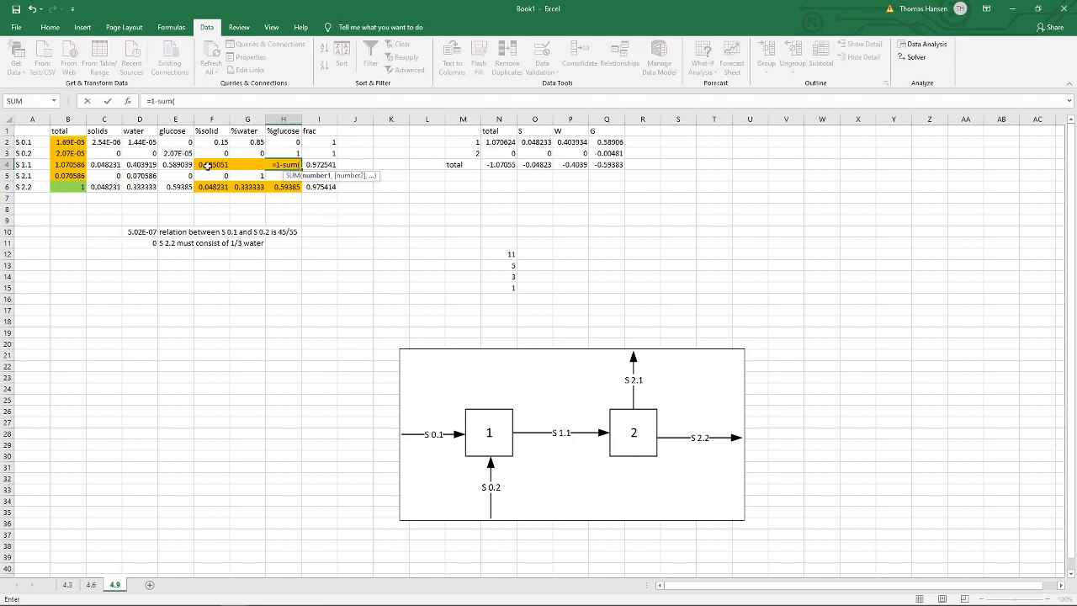
left_click_drag(210, 165, 240, 164)
key("ctrl+Return")
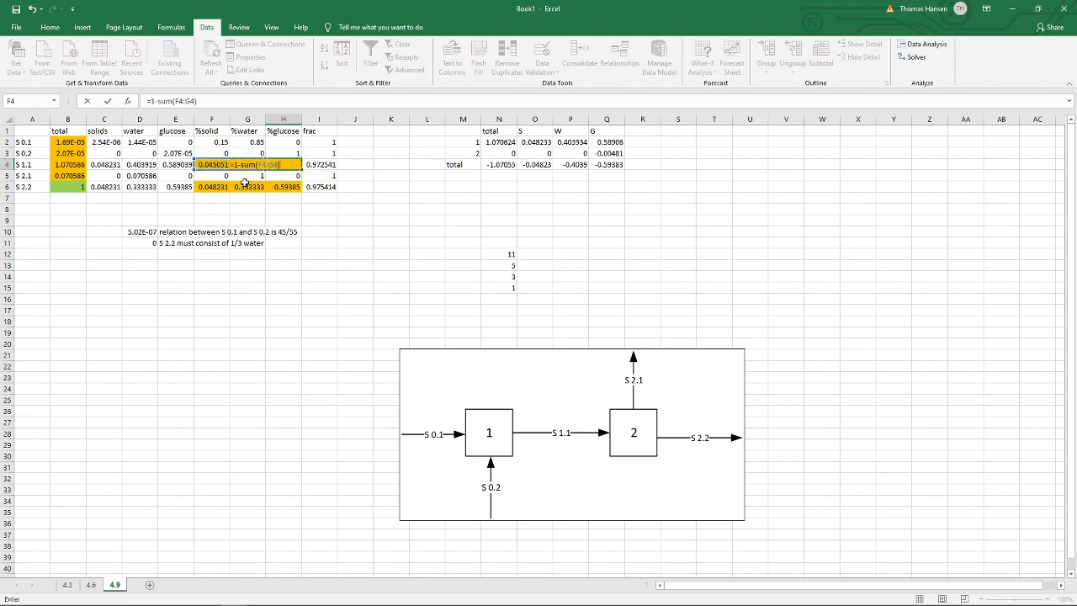
- Copy the glucose fraction formula from H4 to H6 for S 2.2 and check the formula in H4
key("ctrl+c")
left_click(280, 186)
key("ctrl+v")
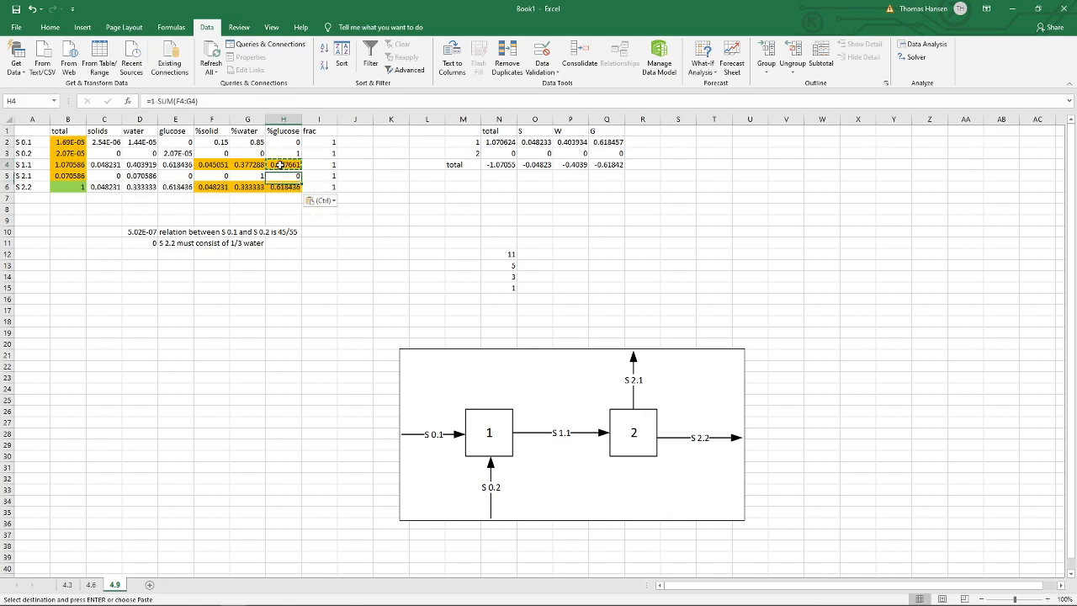
key("Up")
key("Up")
left_click(219, 100)
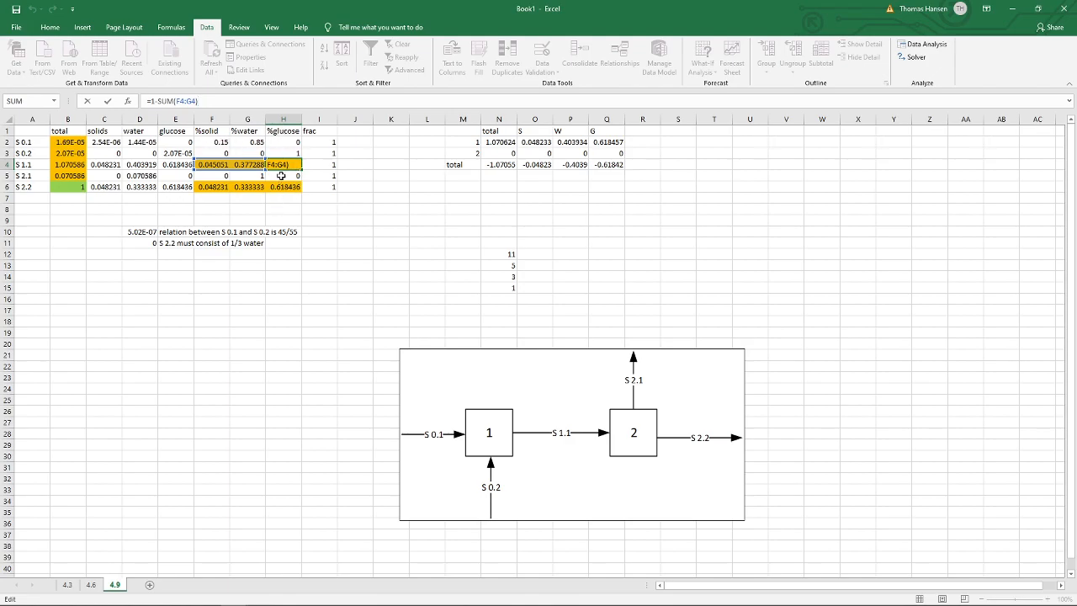
key("ctrl+Return")
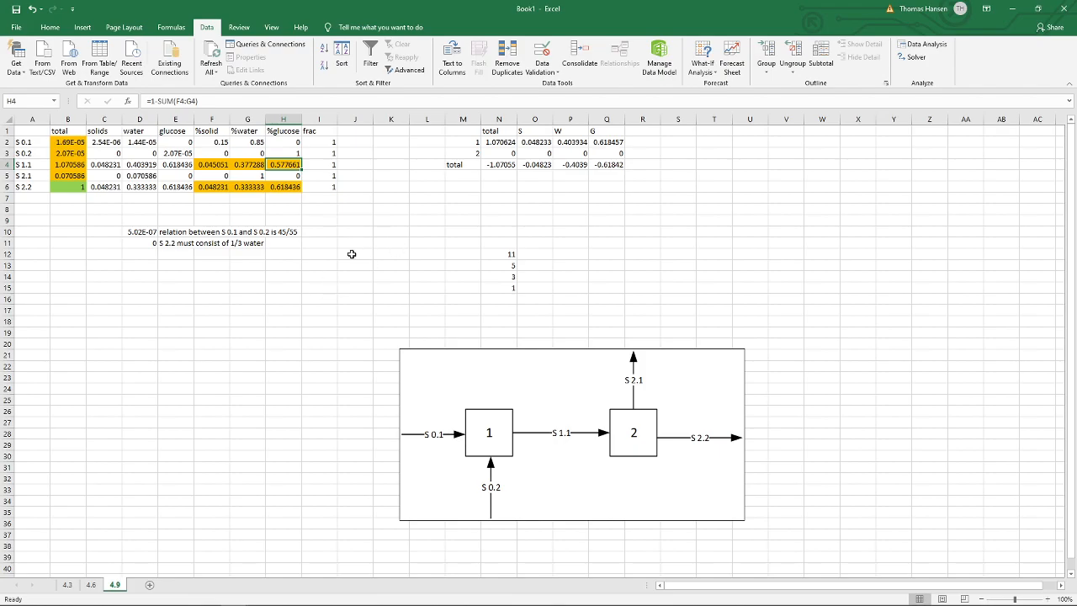
- Enter starting guesses 5, 1, 2 and 3 for the stream totals in B2:B5
left_click(503, 143)
left_click(77, 142)
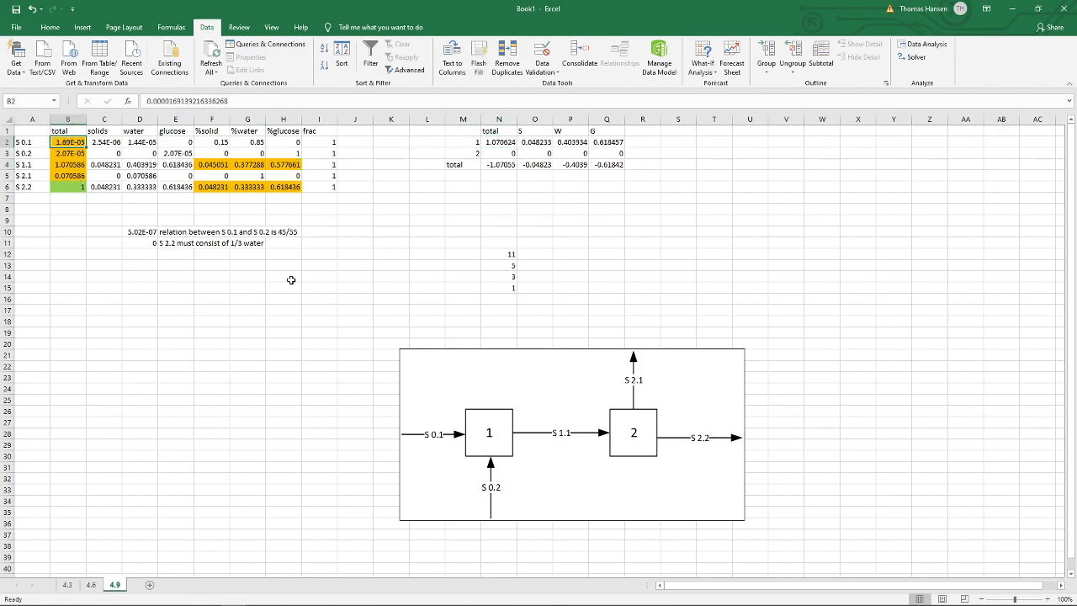
type("0.0705")
key("Return")
type("1")
key("Return")
type("2")
key("Return")
type("3")
- Enter starting guesses of 0.1 for the S 1.1 solids fraction and 0.2 for its water fraction
key("Right")
key("Right")
key("Right")
key("Right")
key("Up")
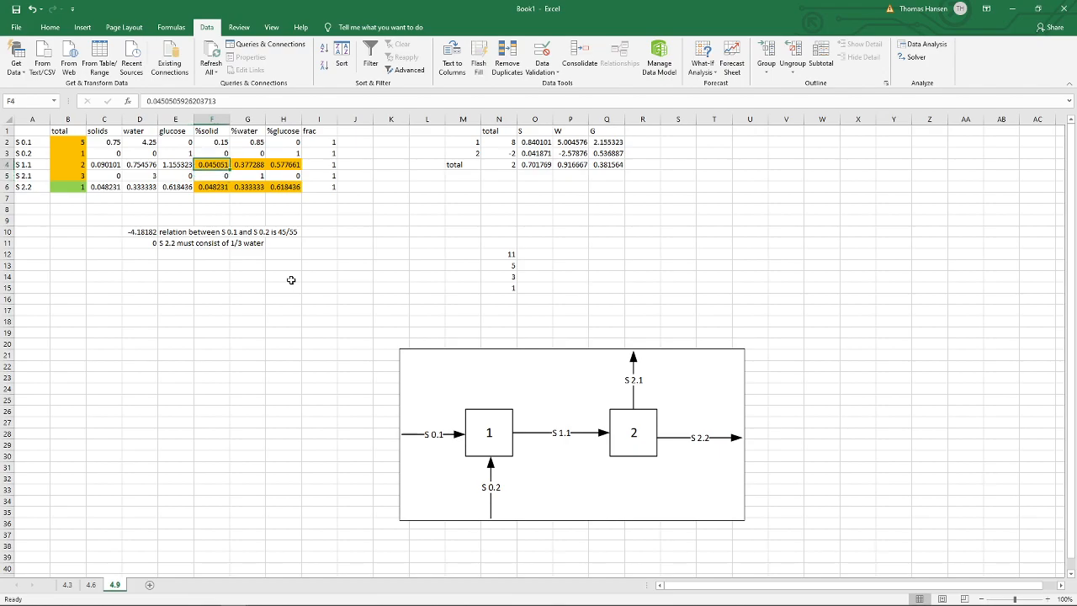
type("0.1")
key("Tab")
type("0.2")
key("Return")
- Enter starting guesses of 0.2 for the S 2.2 solids fraction and 0.1 for its water fraction
key("Return")
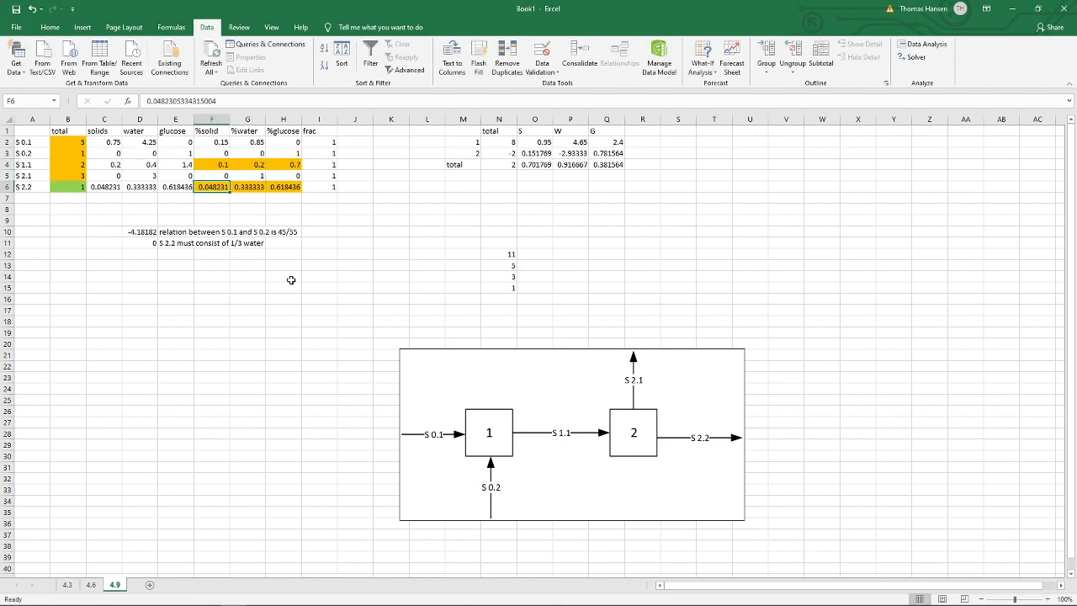
type("0.2")
key("Tab")
type("0.1")
key("Return")
key("Up")
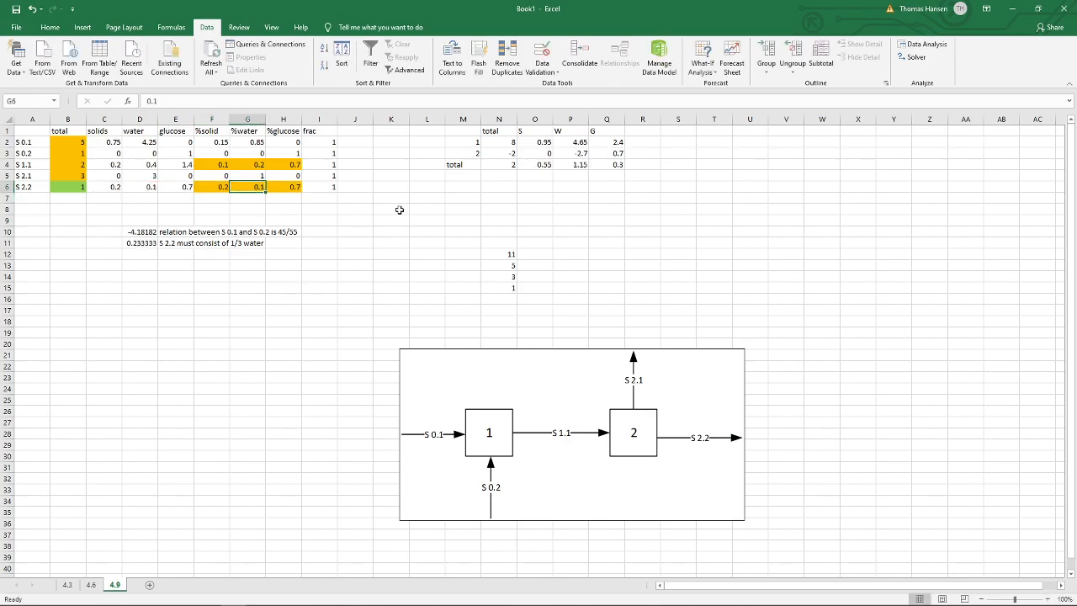
- Set Solver's variable cells to B2:B5, F4:G4 and F6:G6, leaving out the glucose fractions, and close Solver
left_click(63, 143)
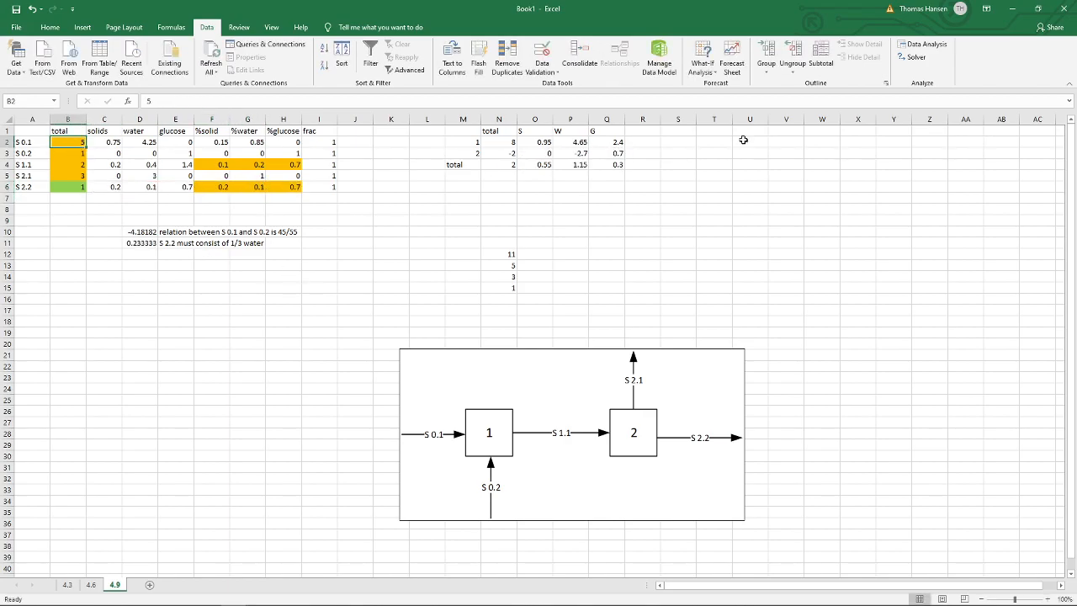
left_click(912, 57)
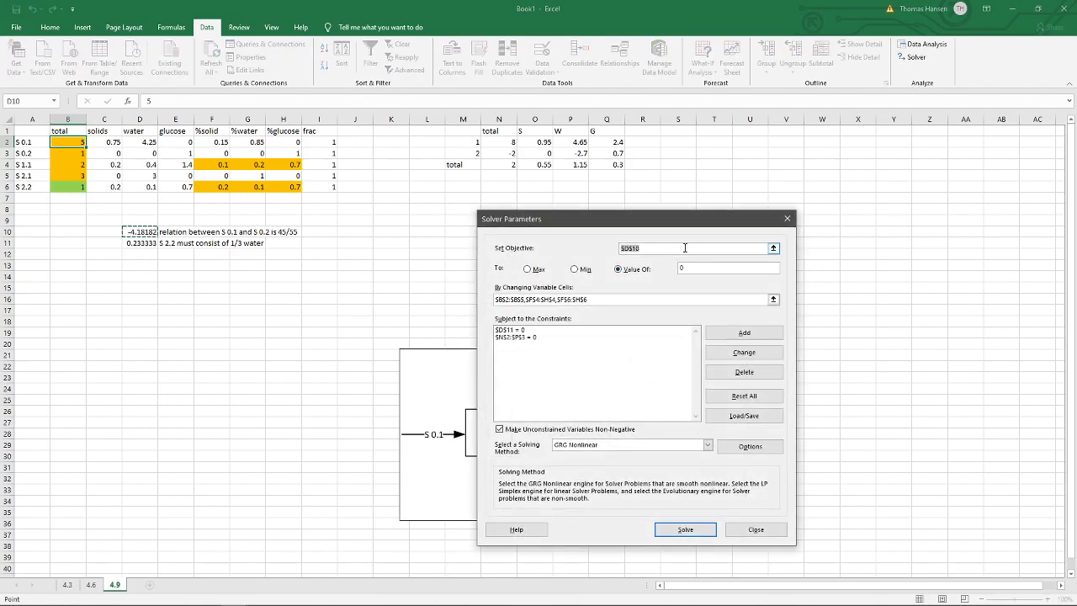
left_click(774, 299)
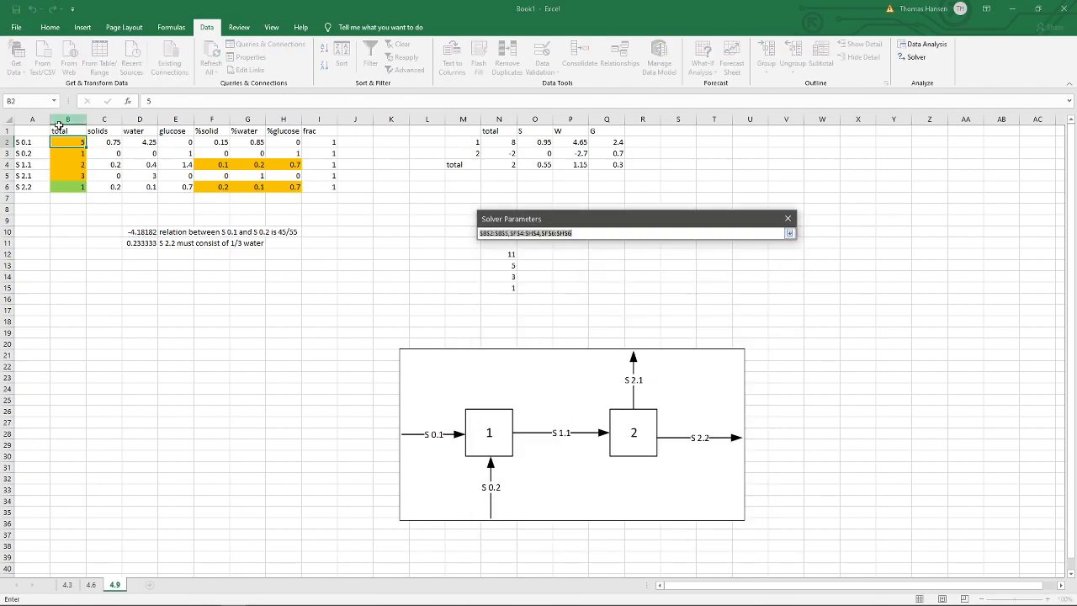
left_click_drag(67, 142, 65, 174)
left_click(224, 164, "ctrl")
left_click_drag(224, 165, 248, 187)
key("Return")
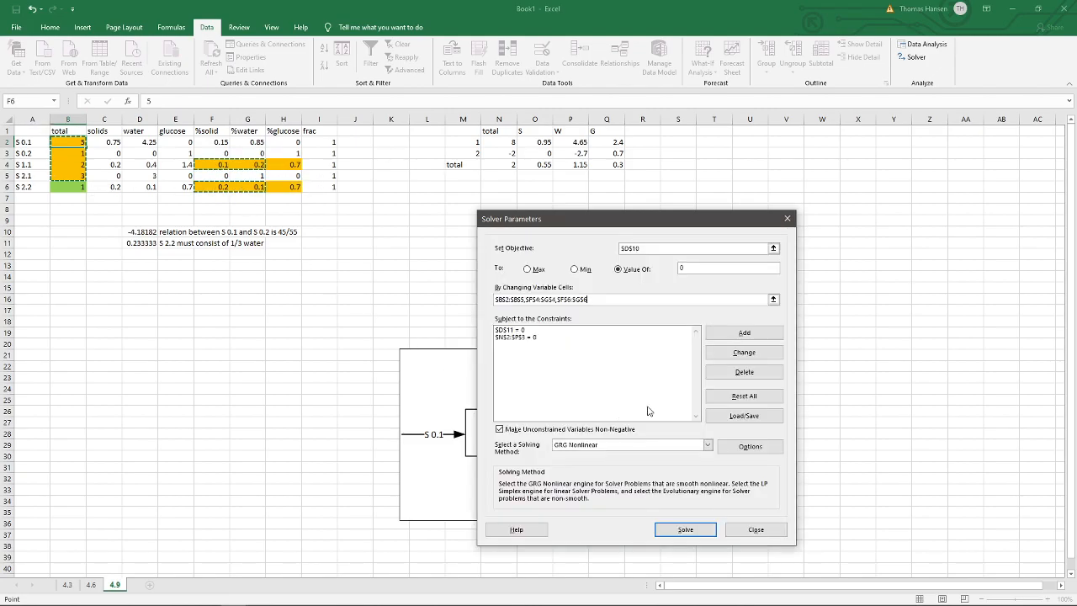
left_click(756, 530)
- Fill the calculated glucose fraction cells H4 and H6 with green
left_click(285, 165)
left_click(290, 189, "ctrl")
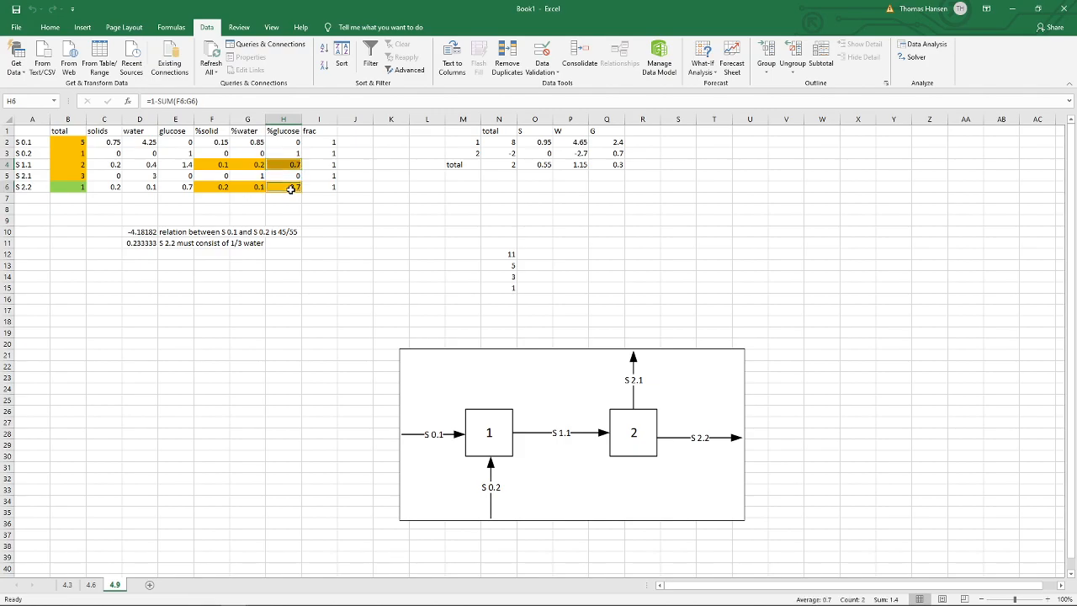
left_click(56, 29)
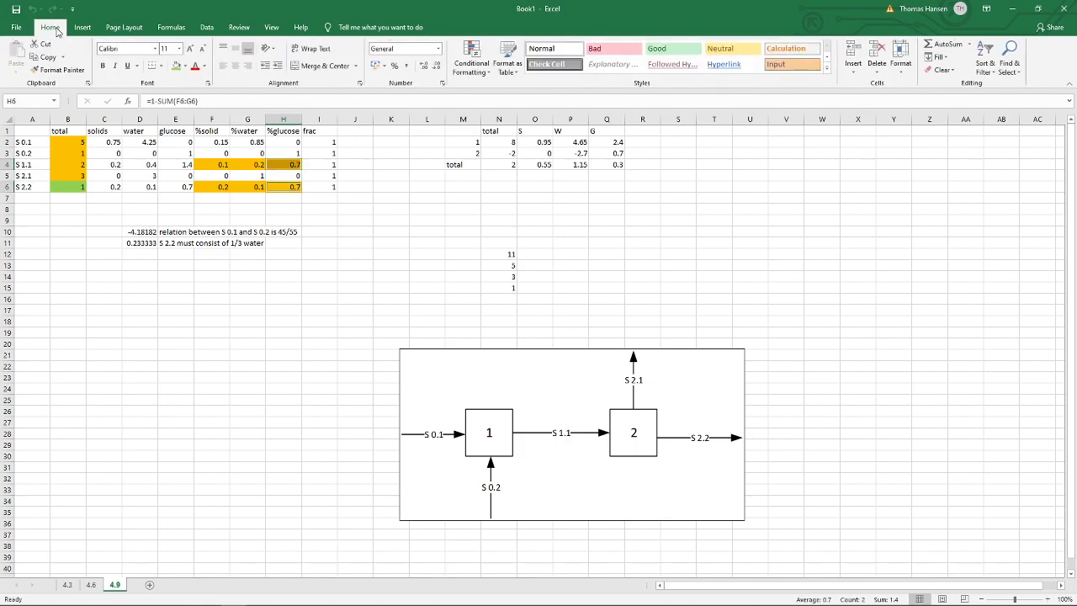
left_click(176, 65)
- Run Solver with objective D10 at a value of 0 and keep the values it returns
left_click(206, 27)
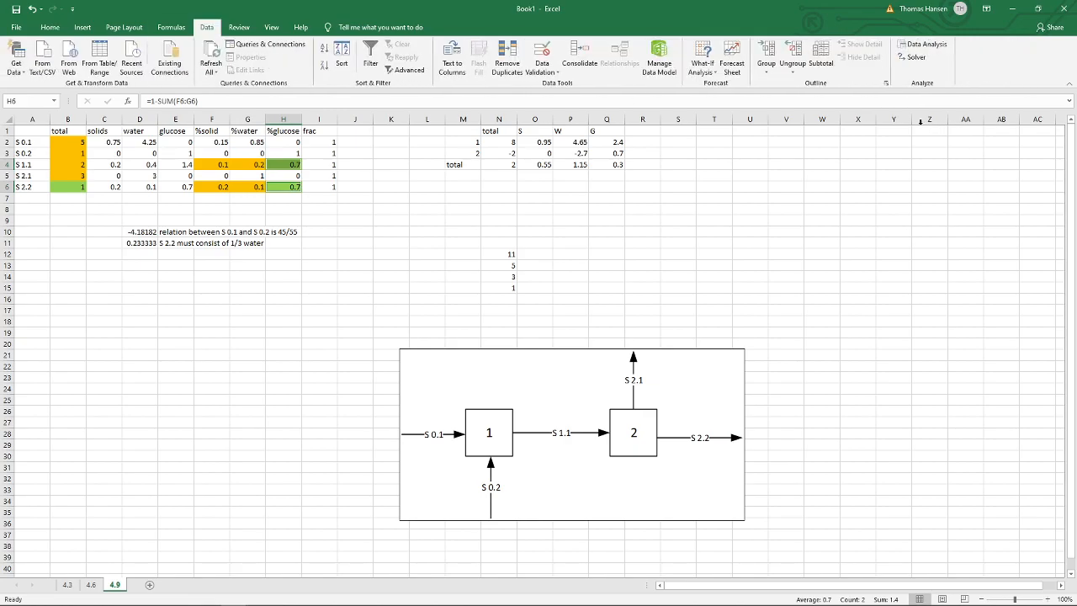
left_click(915, 57)
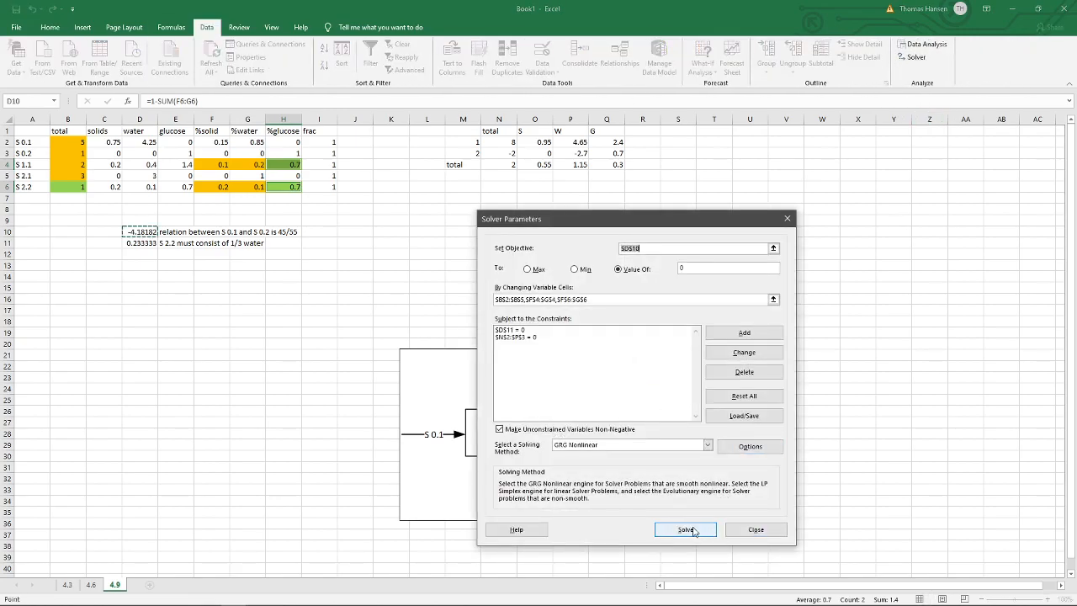
left_click(686, 529)
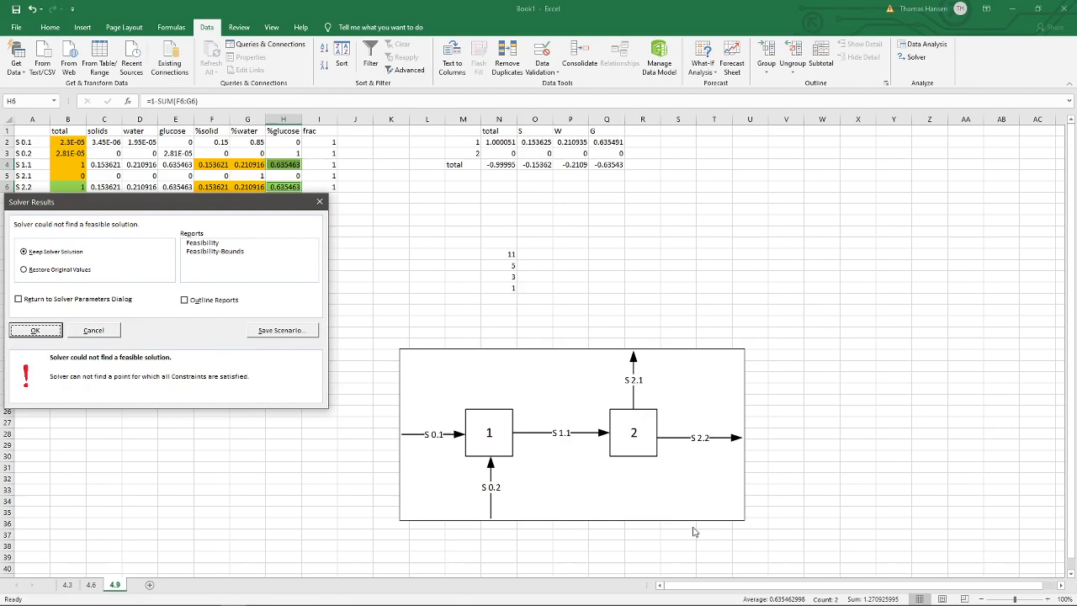
left_click_drag(152, 209, 367, 287)
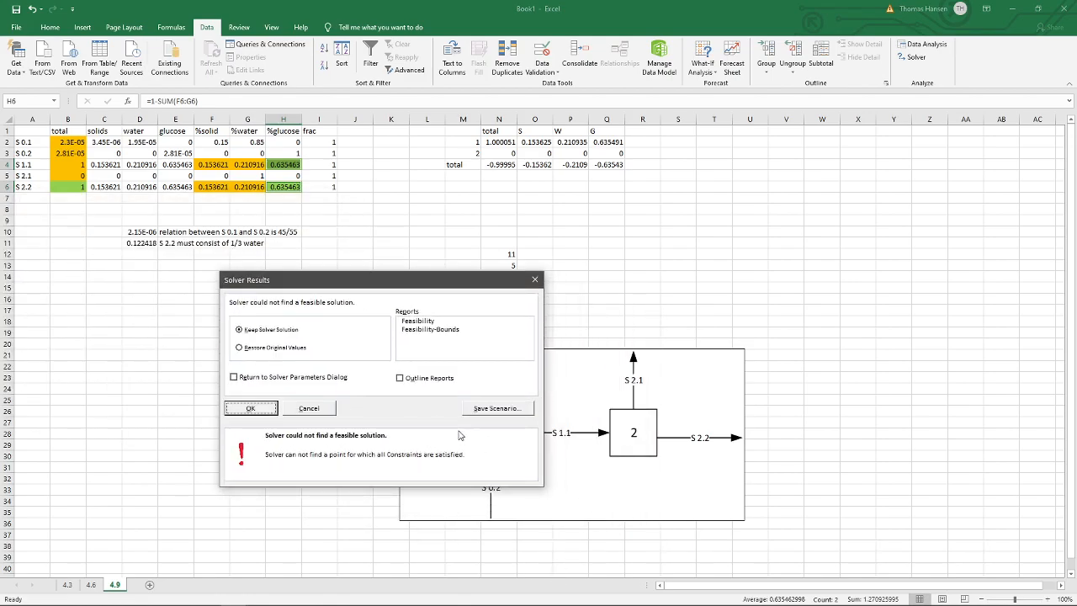
left_click(251, 408)
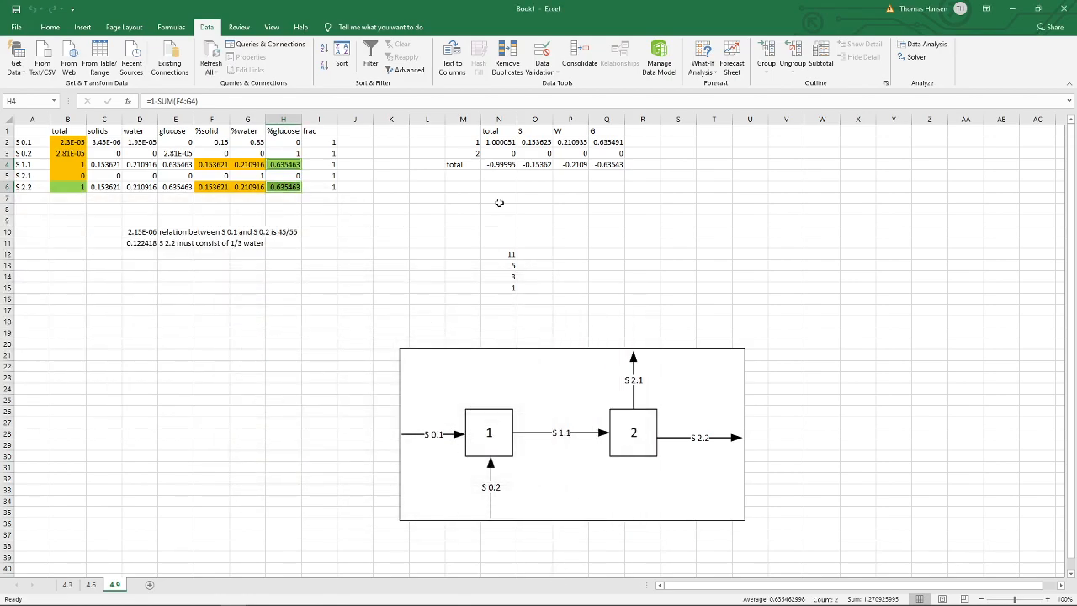
- Correct the unit 1 total balance in N2 to =B2+B3-B4 and copy it across to Q2
left_click(499, 142)
type("=B2+B3+B4")
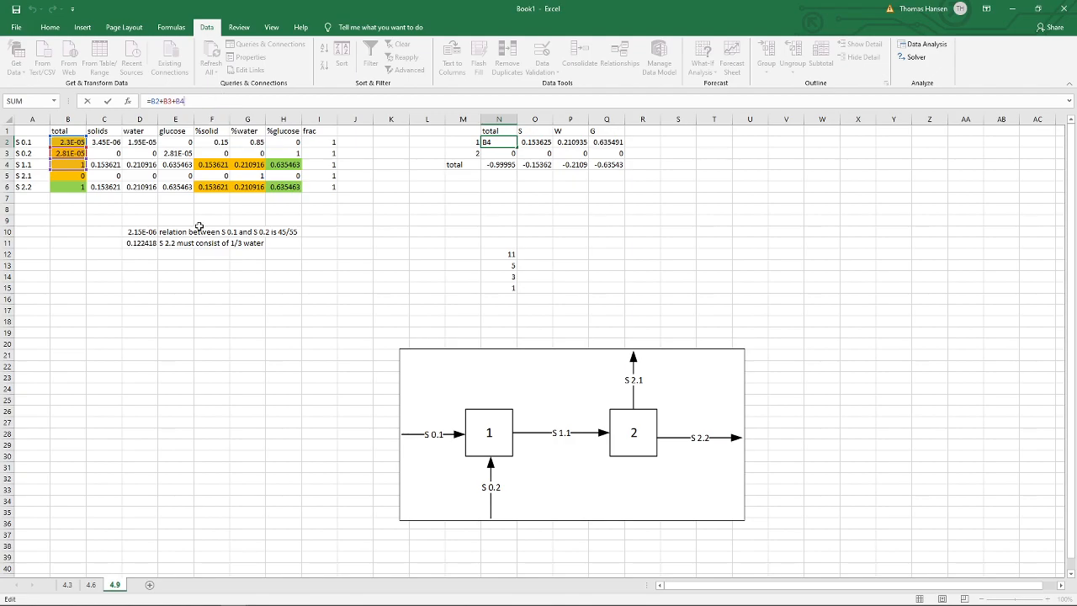
key("ctrl+Return")
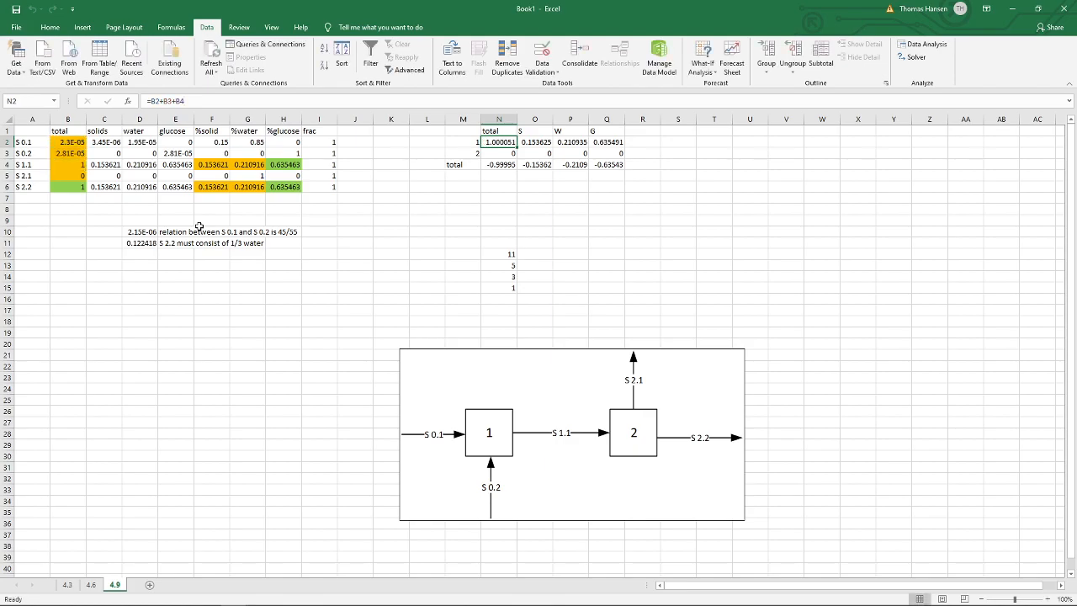
type("=")
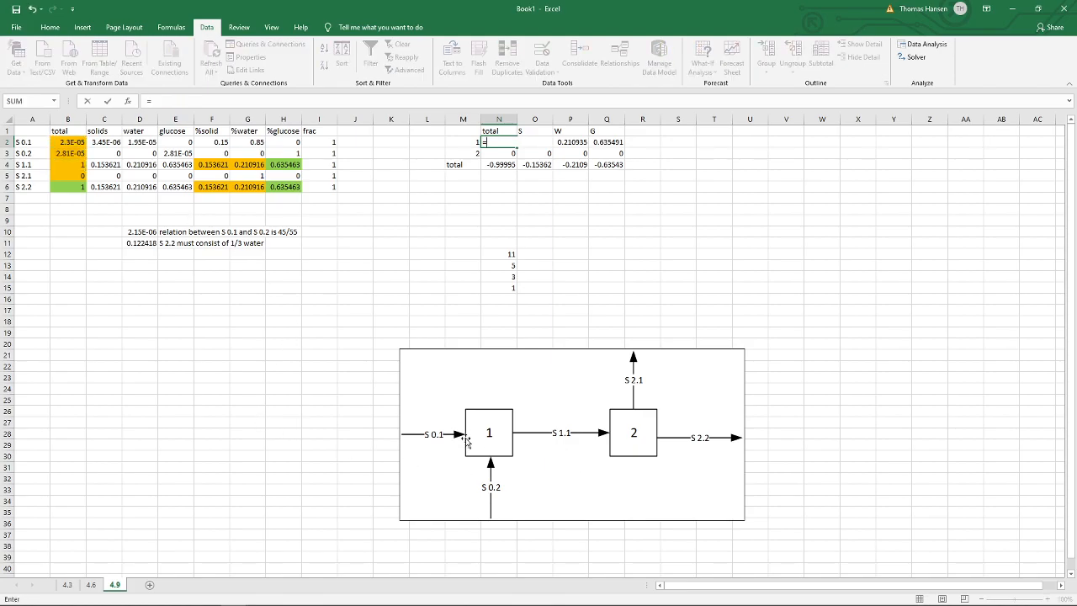
left_click(71, 144)
type("+")
left_click(70, 153)
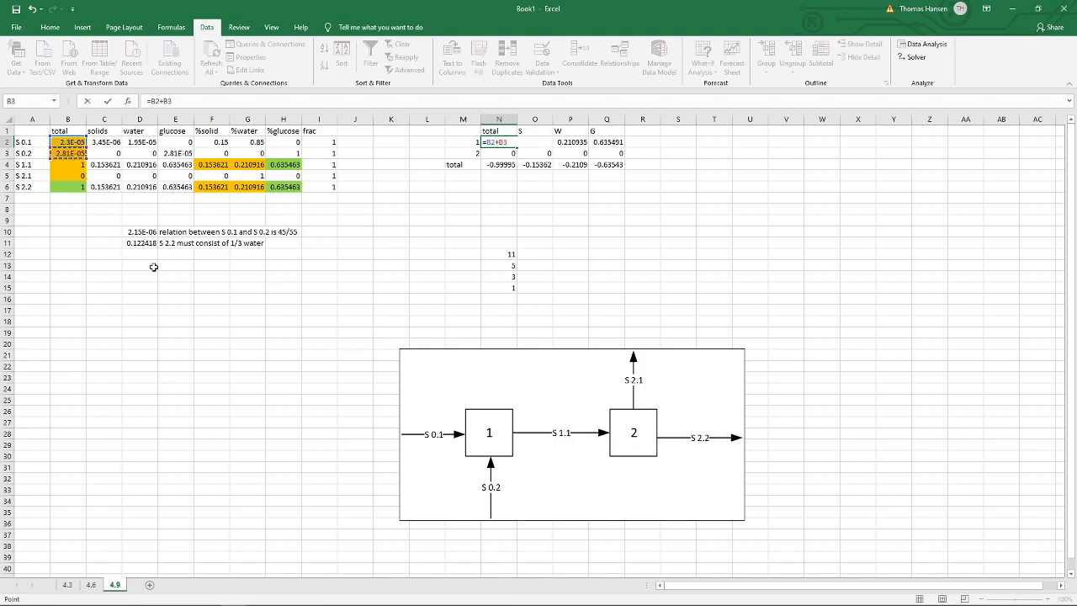
left_click(75, 164)
key("ctrl+Return")
left_click_drag(518, 148, 607, 147)
- Check the unit 2 and overall total balance formulas in N3 and N4 and the corrected formula in N2
left_click(499, 153)
left_click(200, 100)
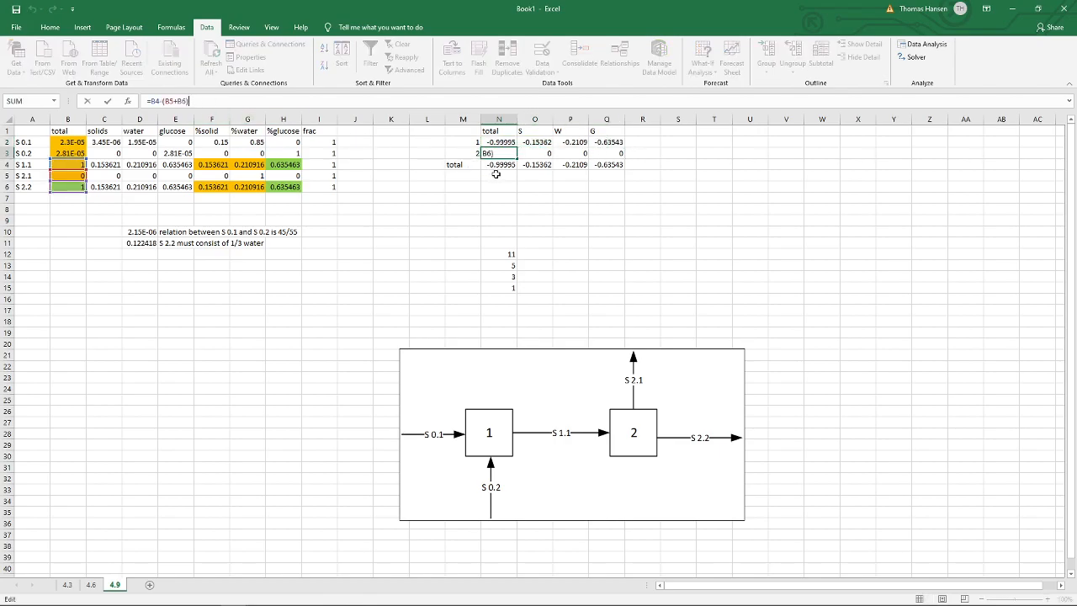
key("ctrl+Return")
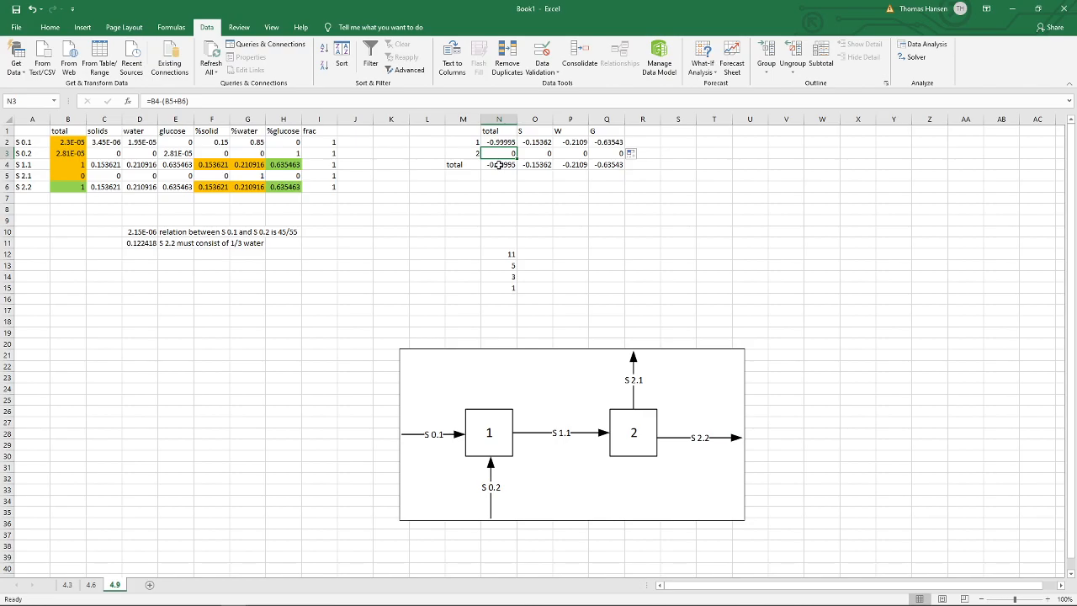
left_click(500, 165)
key("F2")
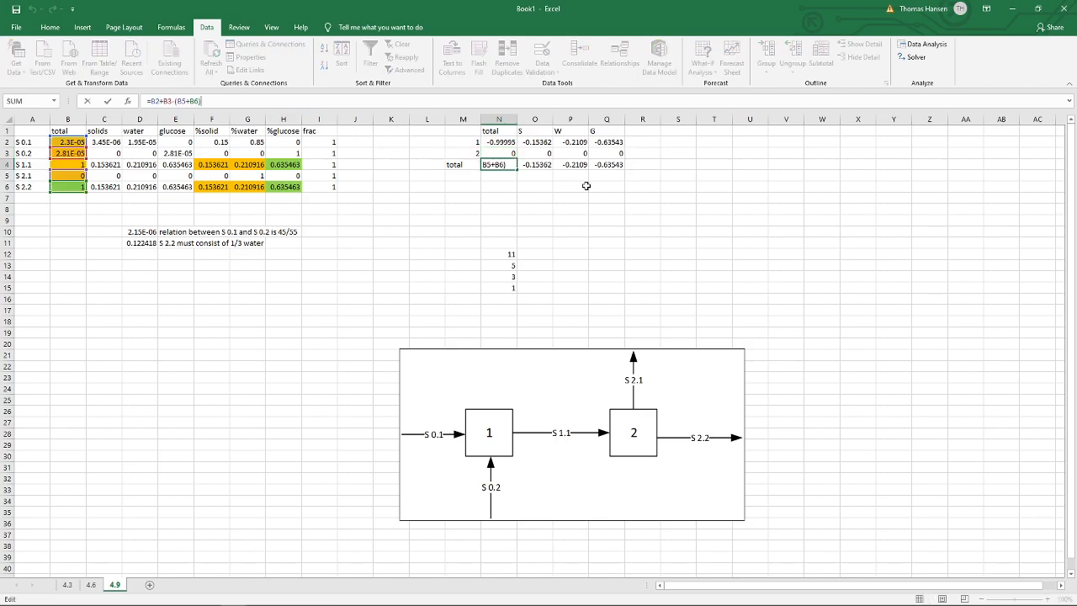
key("ctrl+Return")
left_click(503, 143)
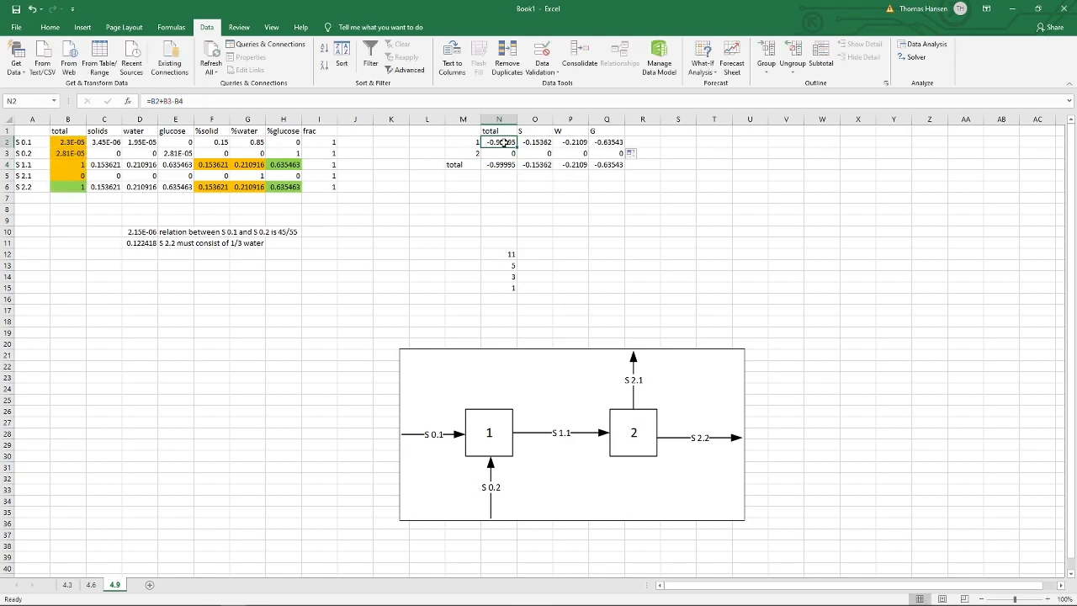
- Run Solver again with the corrected unit 1 balances and keep the solution
left_click(917, 59)
left_click(677, 533)
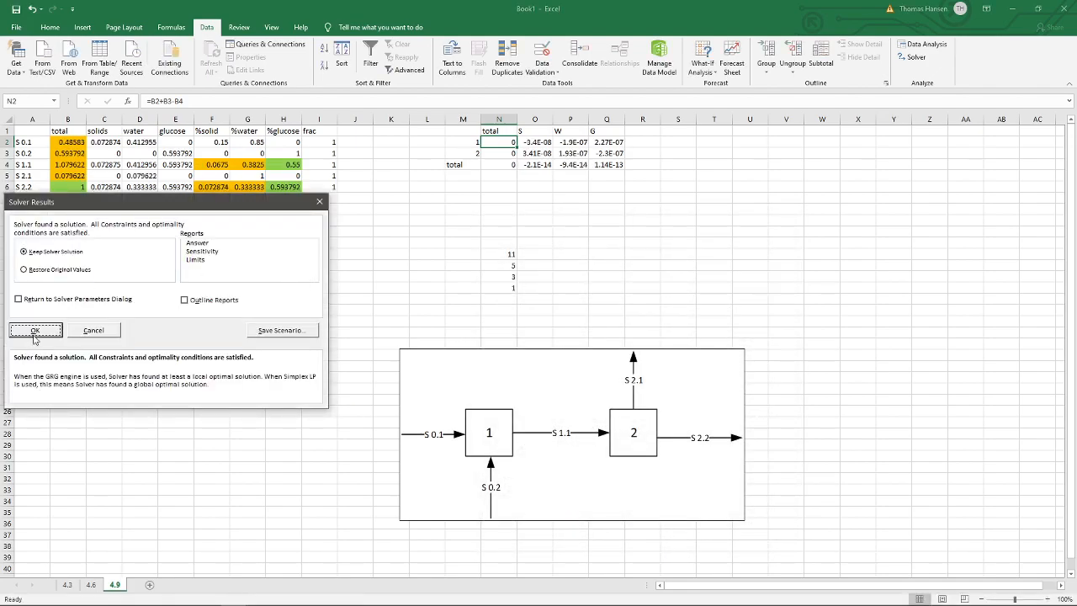
left_click(37, 331)
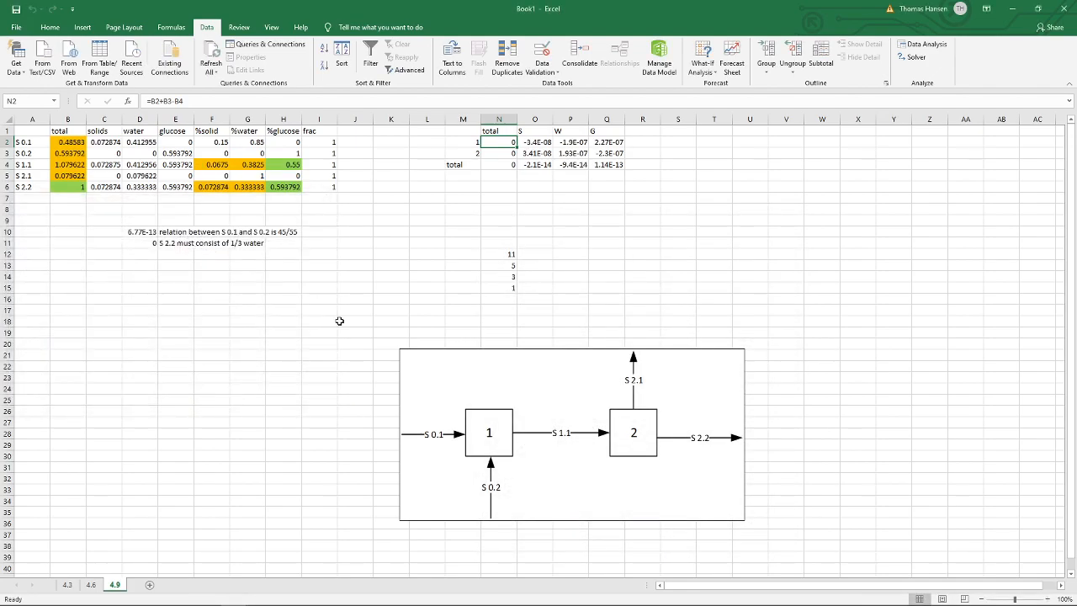
- Review the unit 1 balance formulas from N2 to P2 and the constraint formulas in D10 and D11
left_click(610, 207)
left_click(500, 145)
left_click(175, 101)
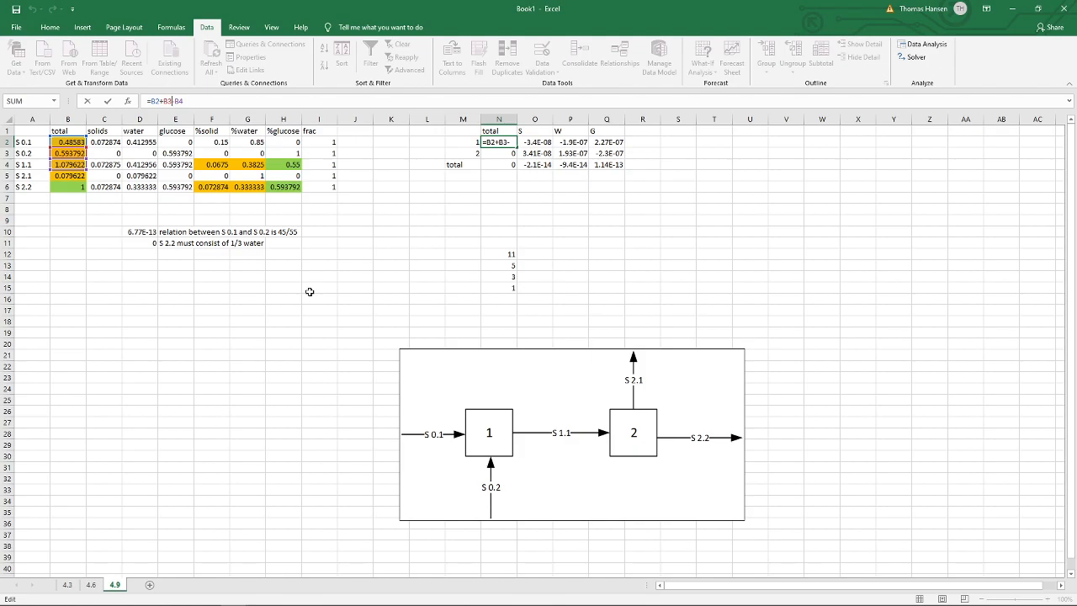
key("ctrl+Return")
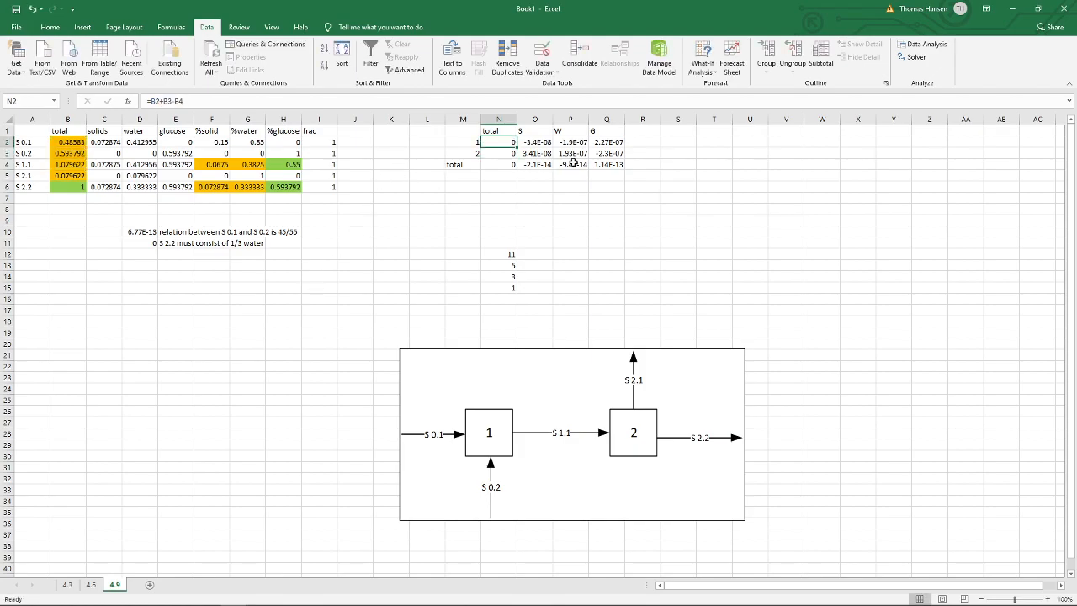
key("Right")
key("Right")
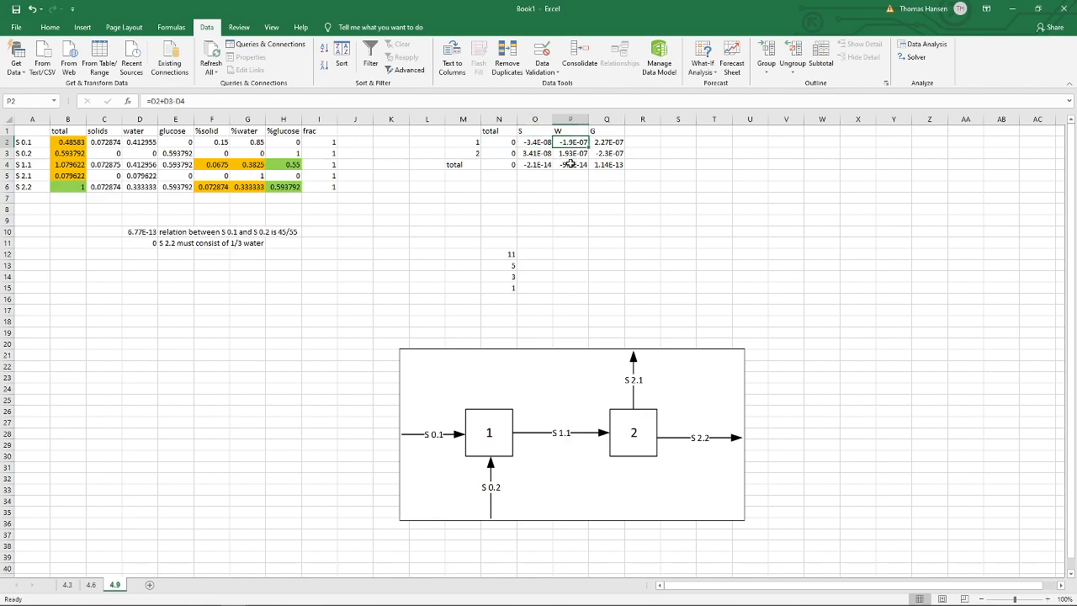
key("Left")
key("Left")
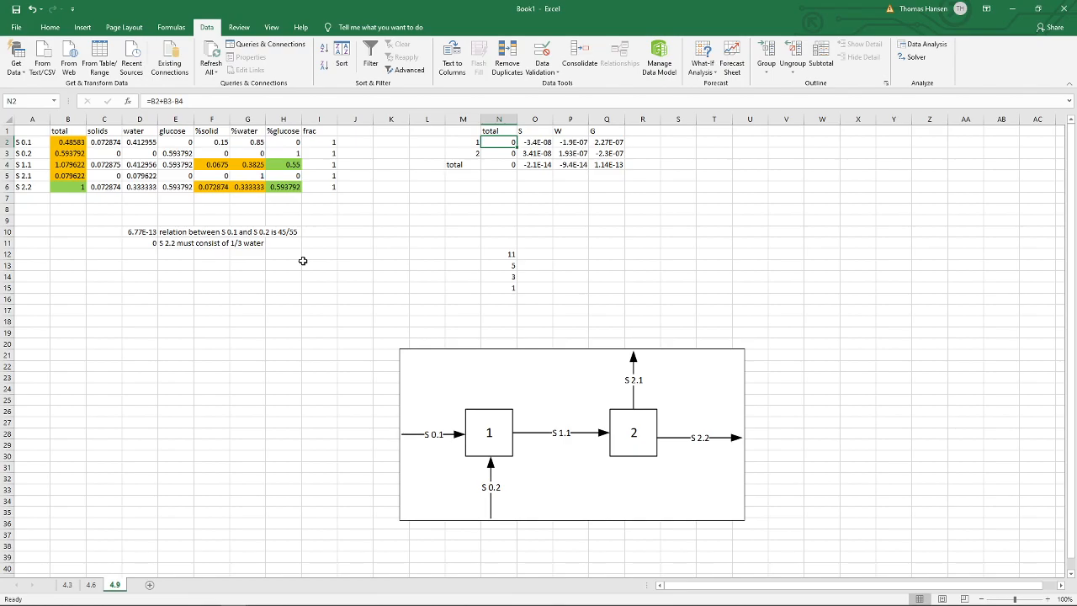
left_click(141, 234)
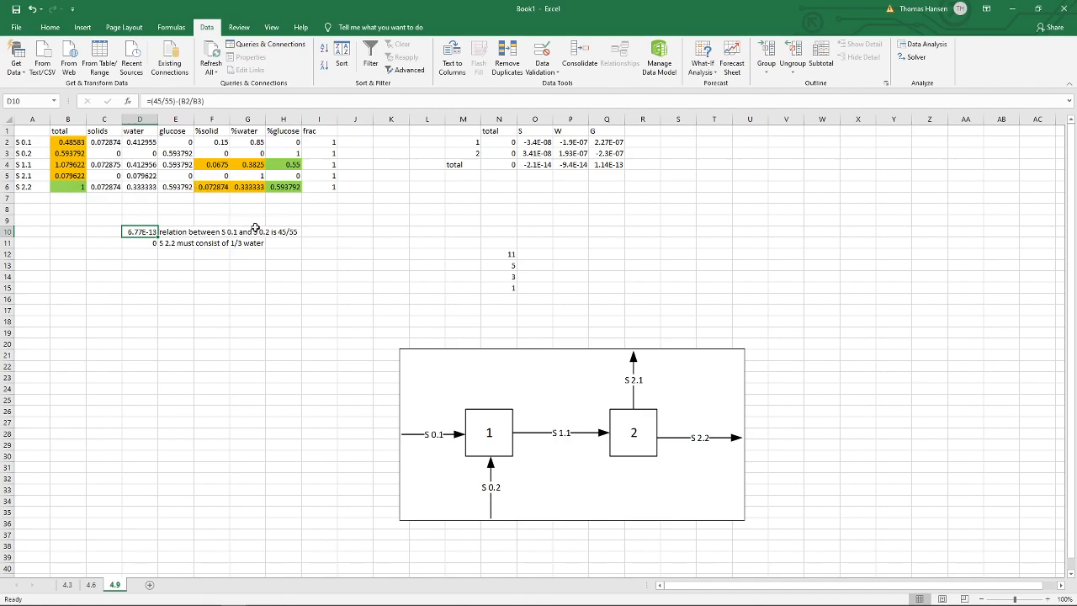
left_click(133, 242)
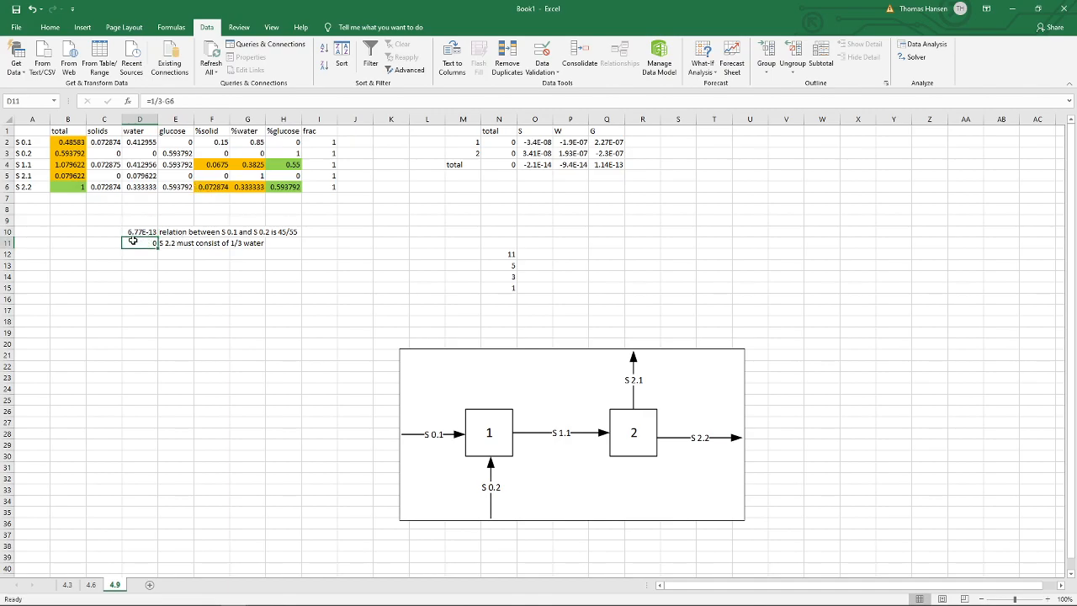
- Enter =1/3 as the S 2.2 water fraction in G6
left_click(244, 188)
type("=1/3")
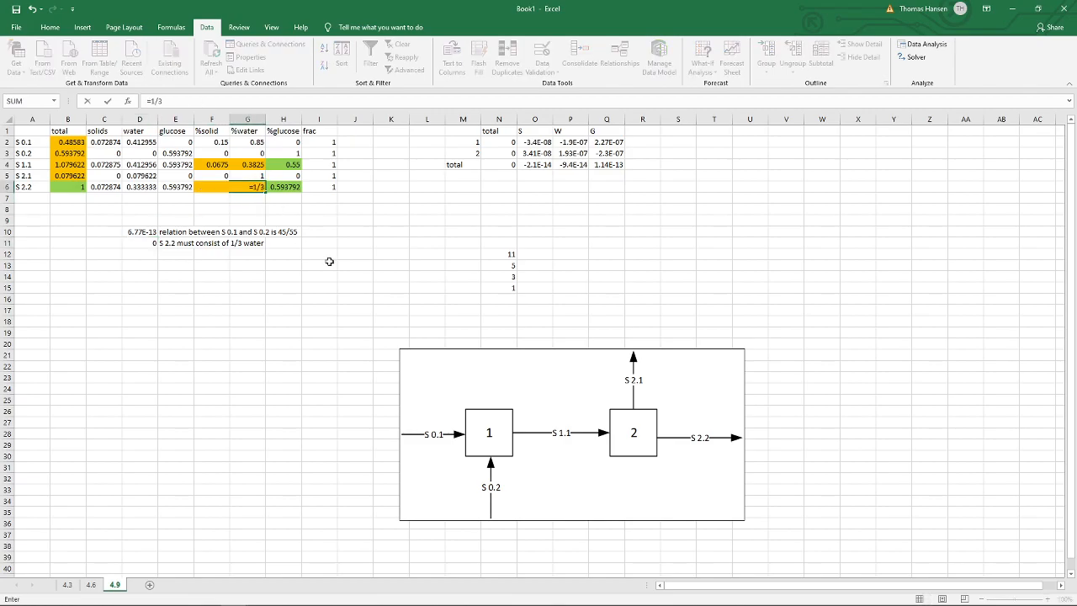
key("Return")
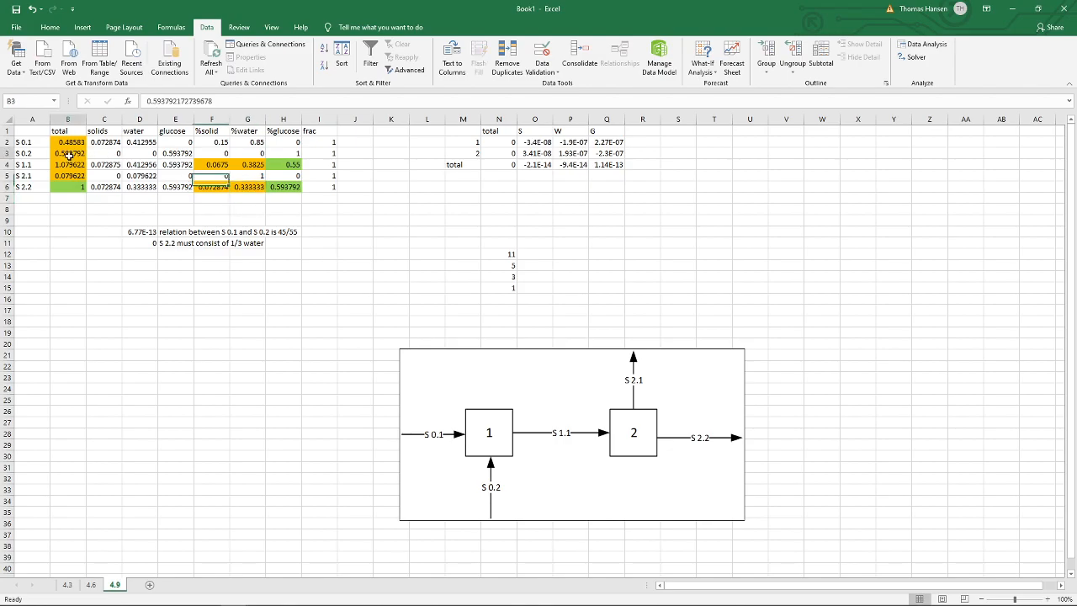
- Enter =55/45*B2 as the S 0.2 total in B3
type("=55/45*")
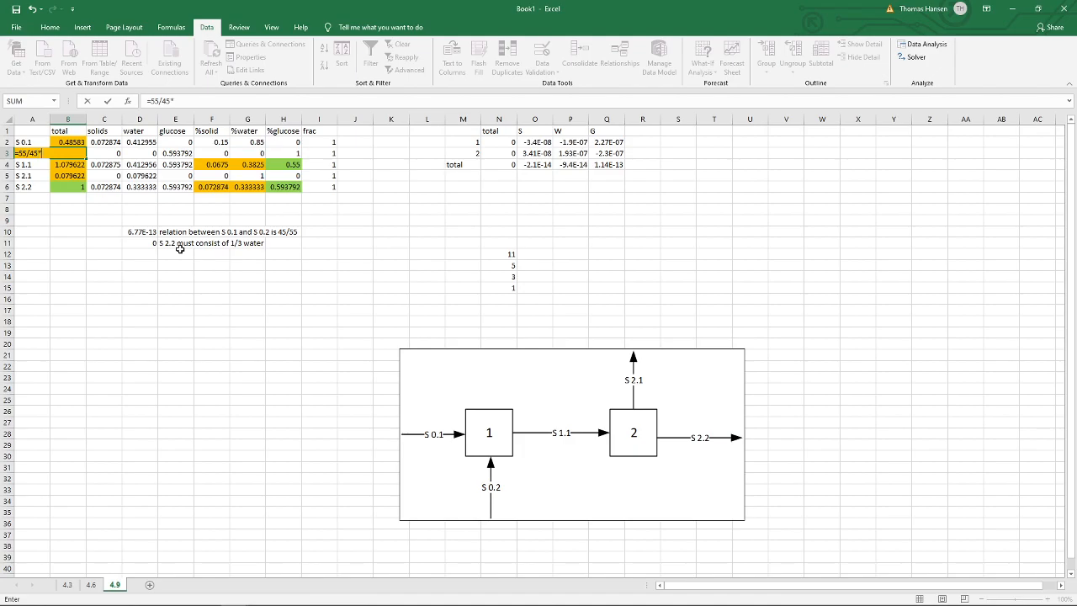
key("Up")
key("ctrl+Return")
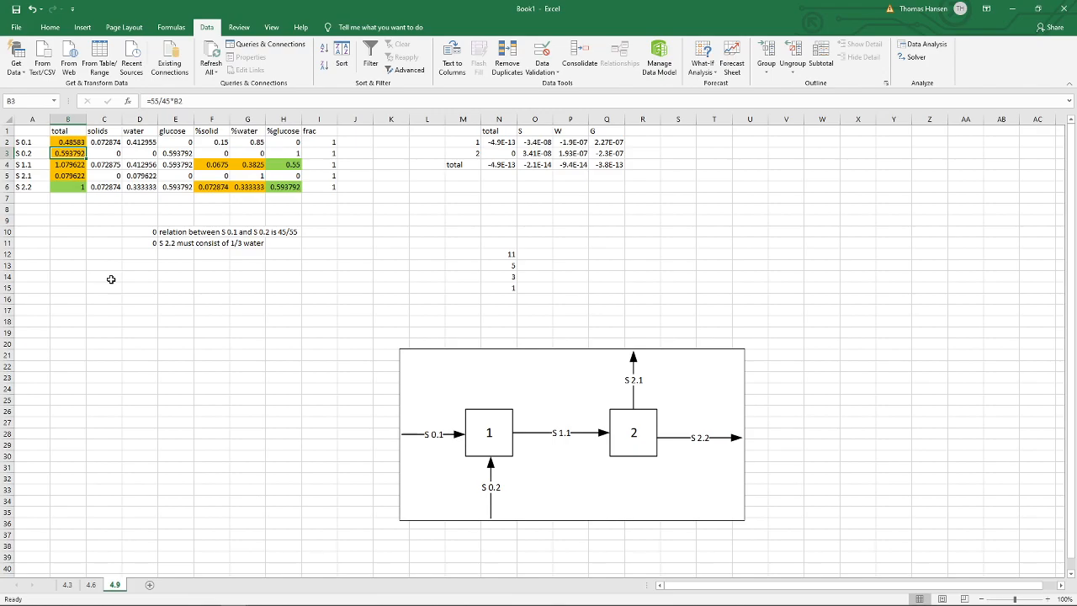
- Set the S 0.2 total in B3 to 123 and enter =45/55*B3 as the S 0.1 total in B2
type("123")
key("Up")
type("=")
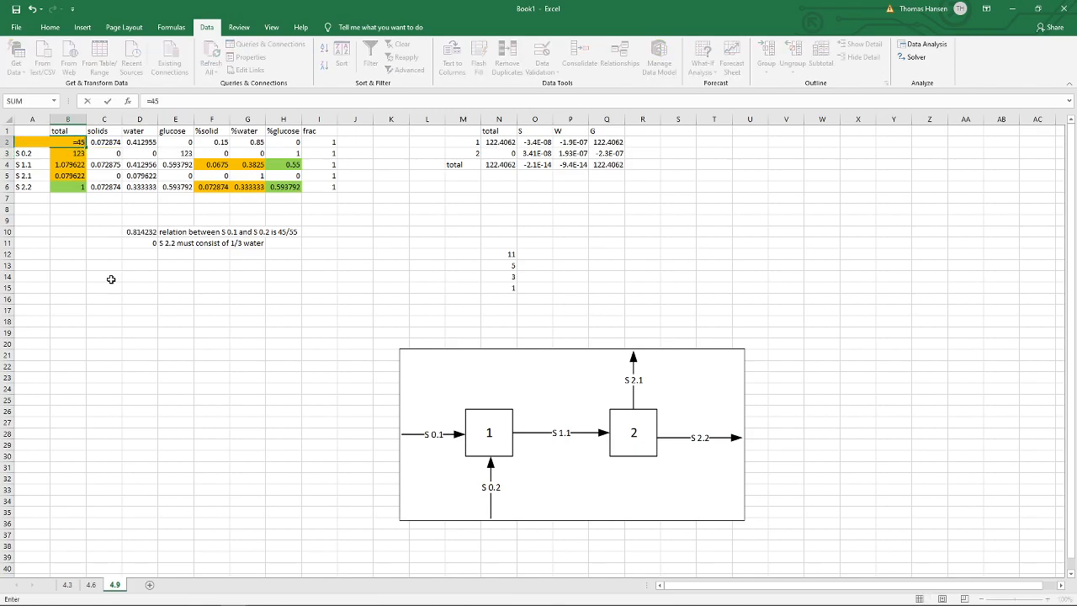
type("45/55*")
key("Down")
key("Return")
key("Up")
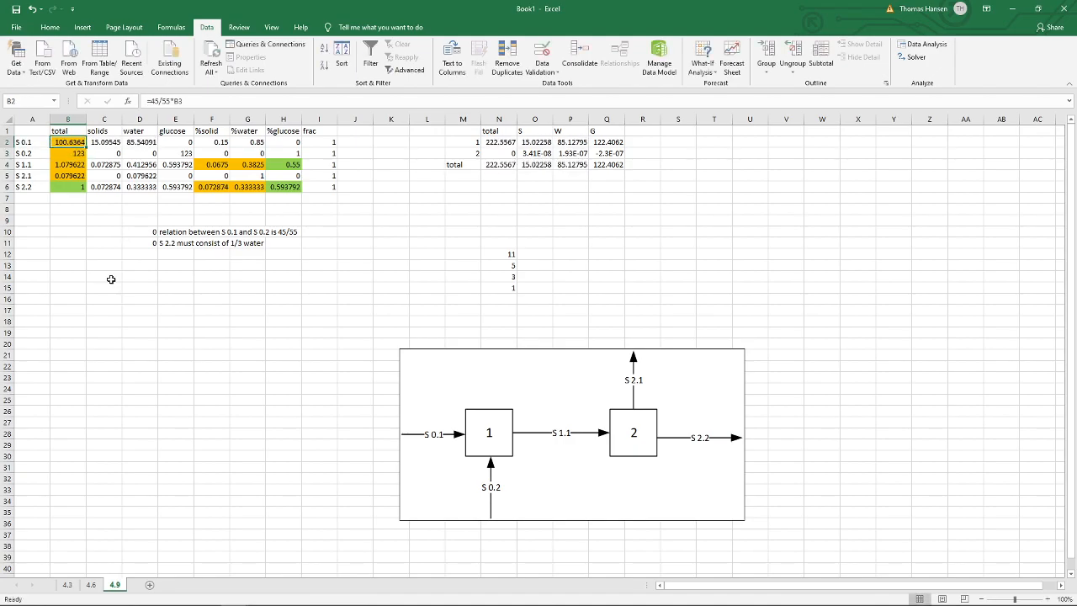
key("Down")
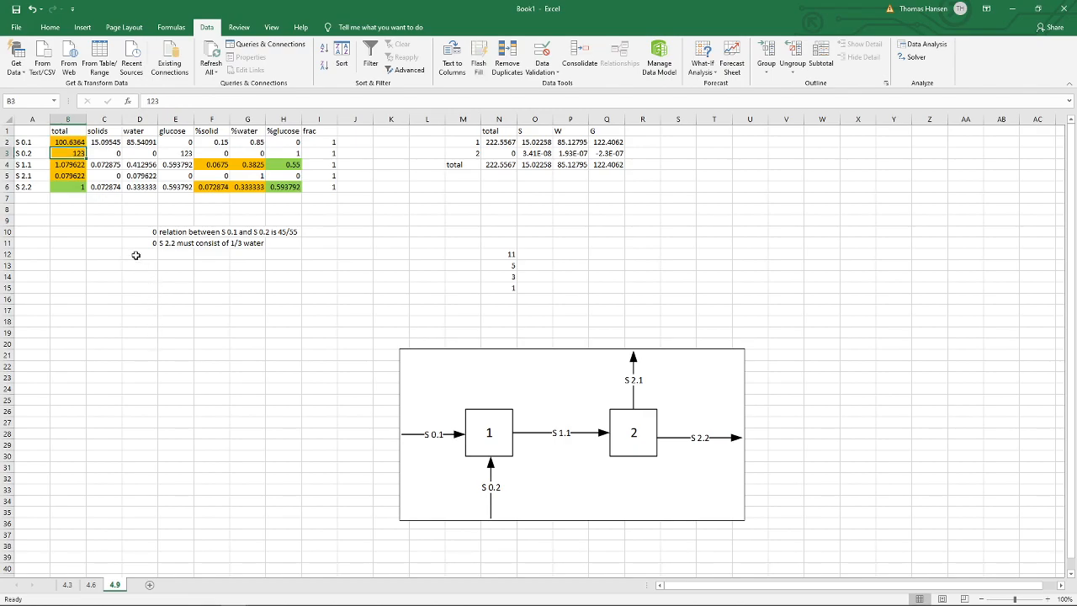
- Fill the S 0.1 total in B2 and the S 2.2 water fraction in G6 with green
key("Up")
left_click(50, 27)
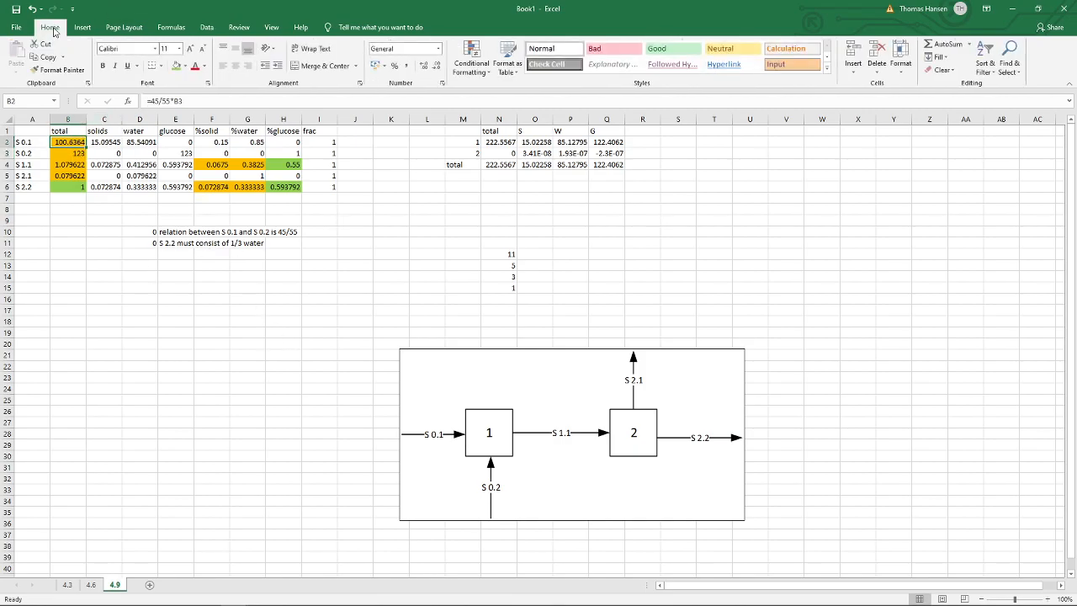
left_click(249, 185)
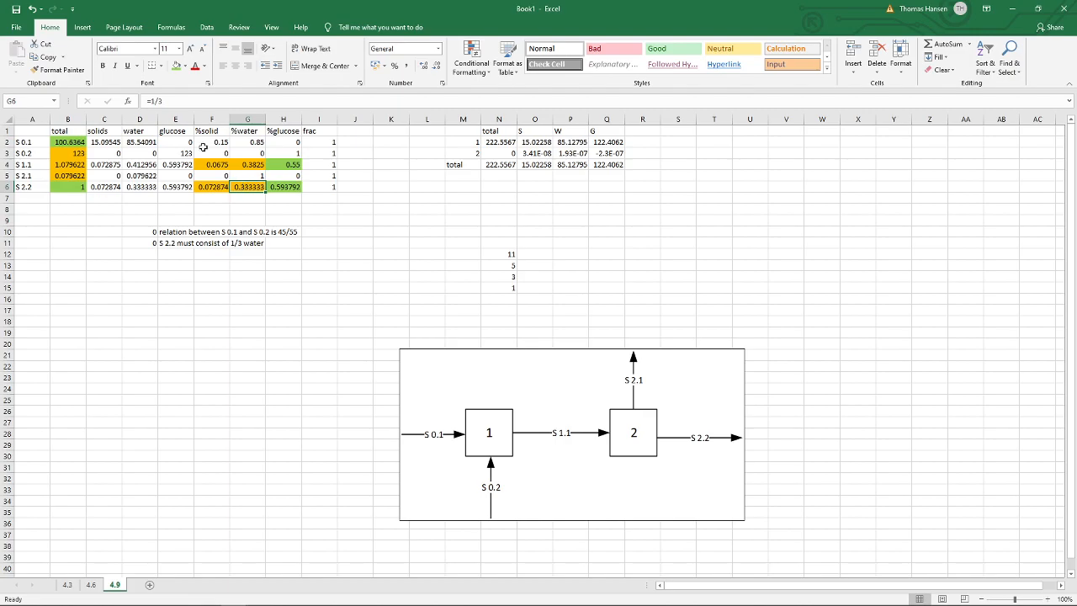
left_click(176, 68)
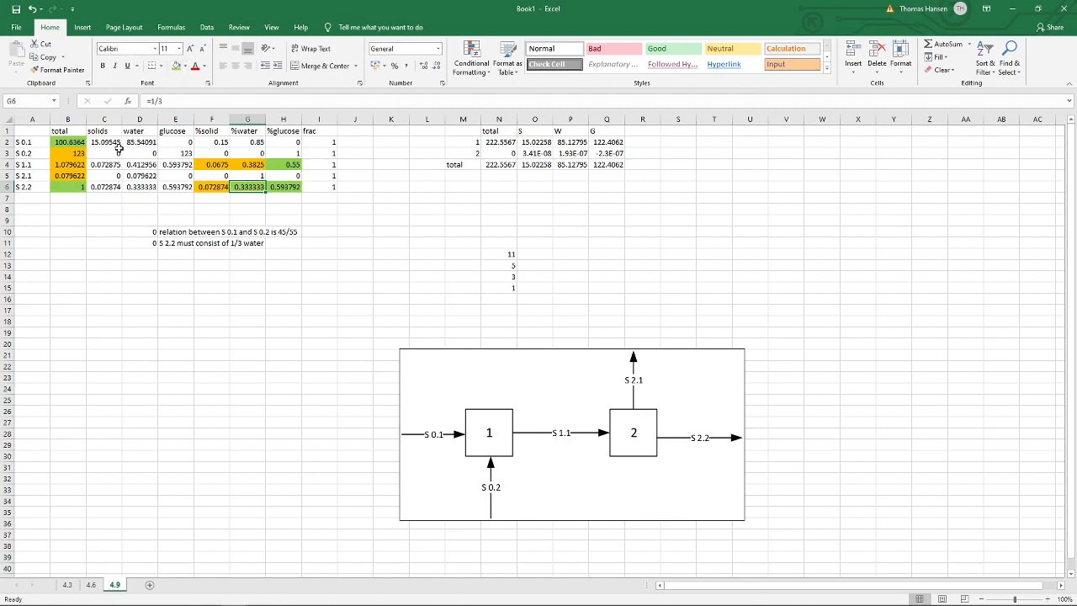
left_click(64, 144)
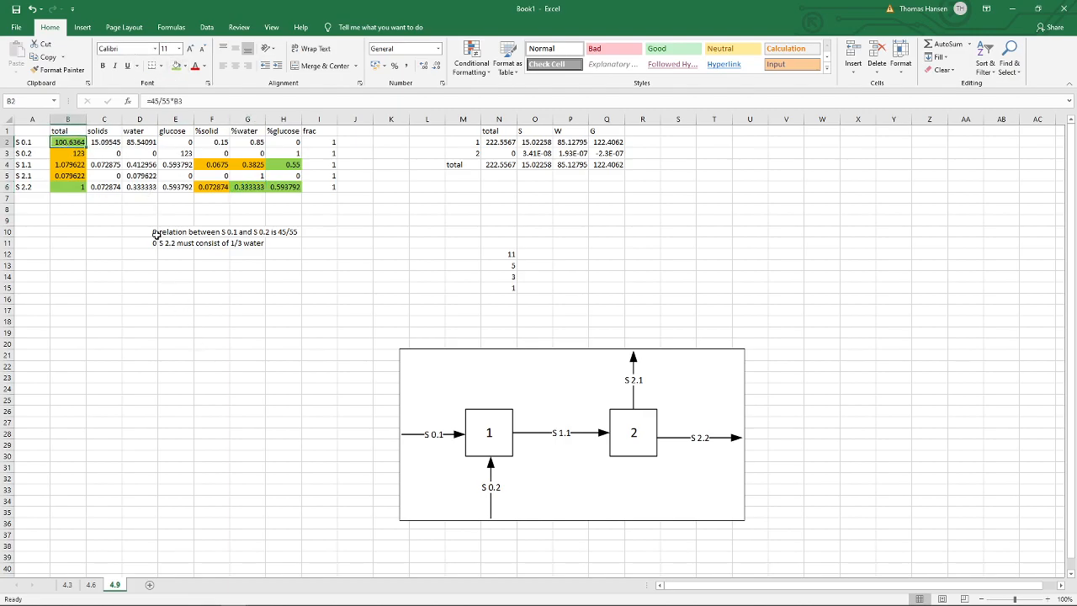
- Reset all Solver options and cell selections, and set the objective target to Value Of 0
left_click(869, 223)
left_click(206, 27)
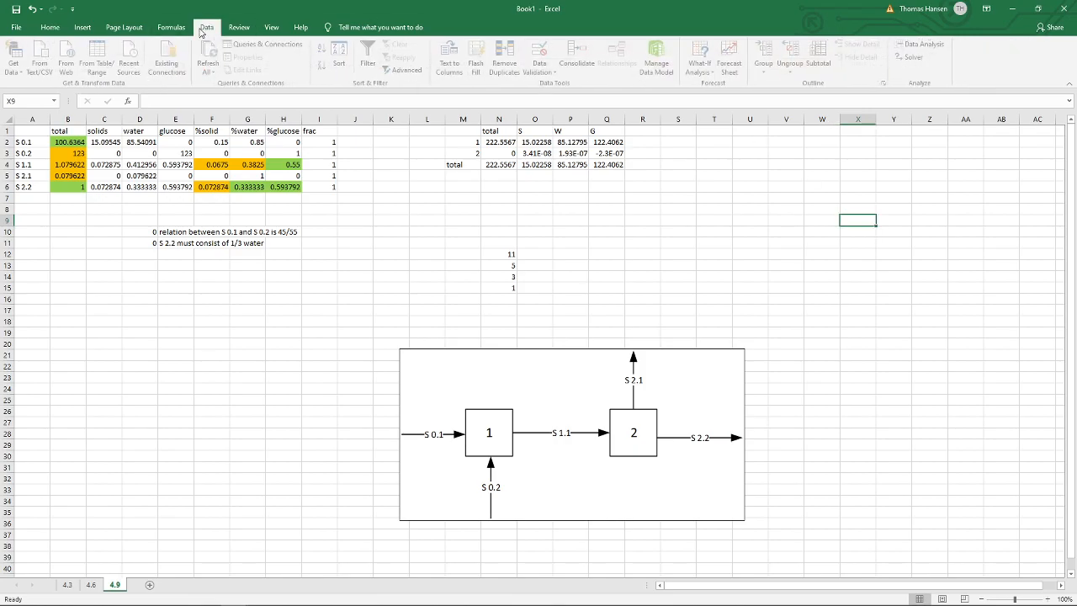
left_click(917, 57)
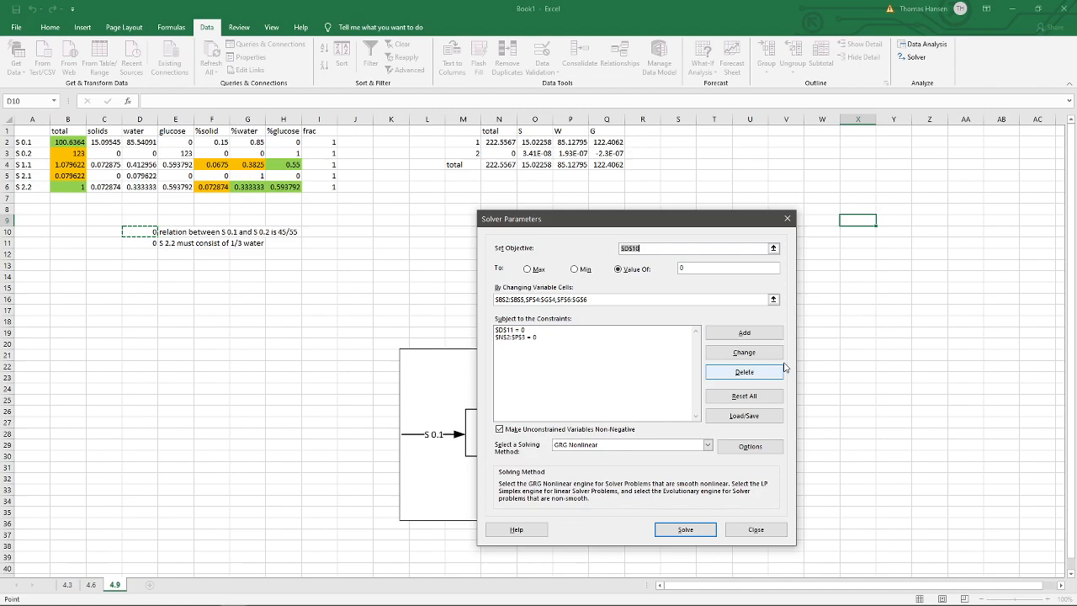
left_click(741, 396)
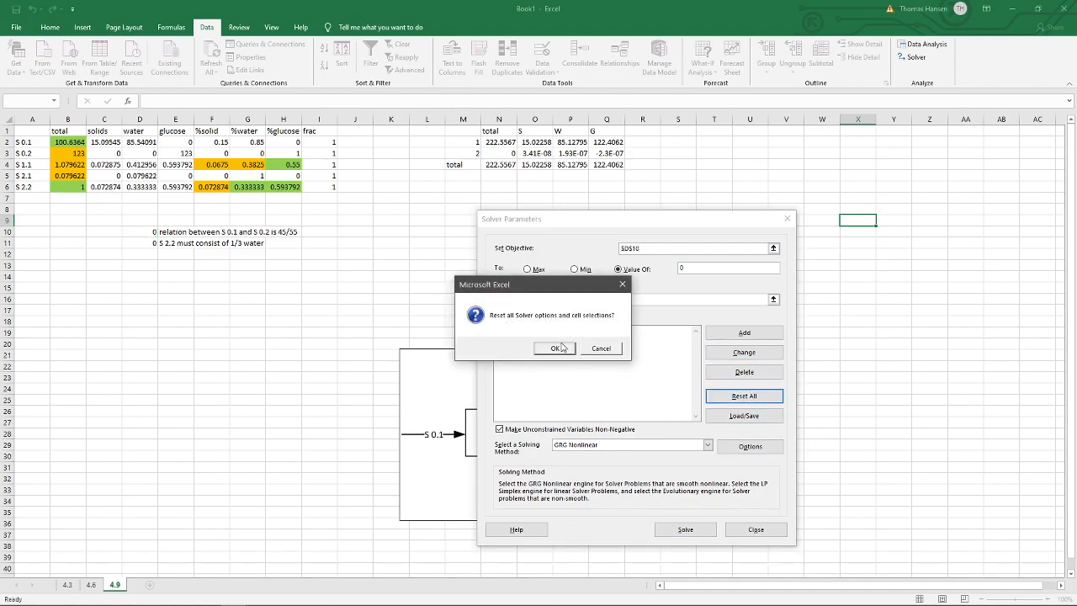
left_click(556, 348)
left_click(620, 269)
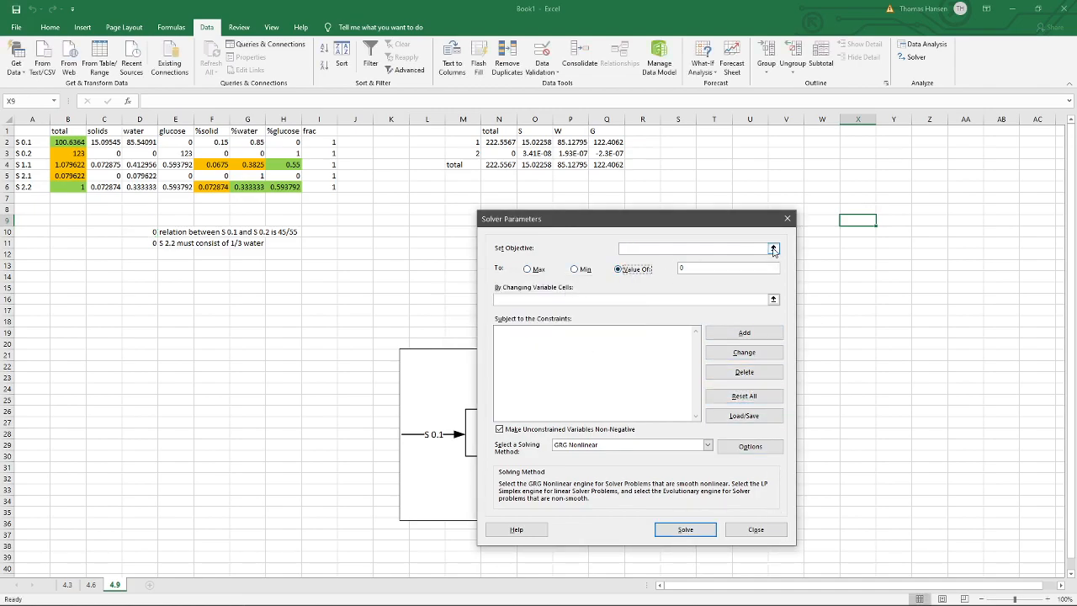
- Try to set the Solver objective to the whole balance range N2:Q4
left_click(773, 248)
left_click(503, 141)
left_click_drag(503, 142, 606, 164)
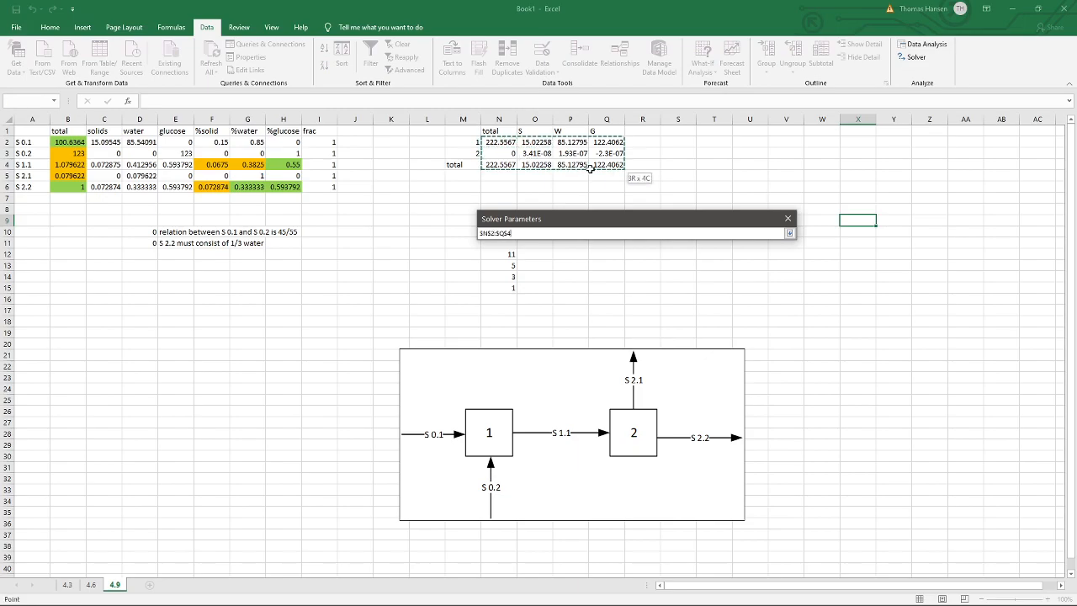
key("Return")
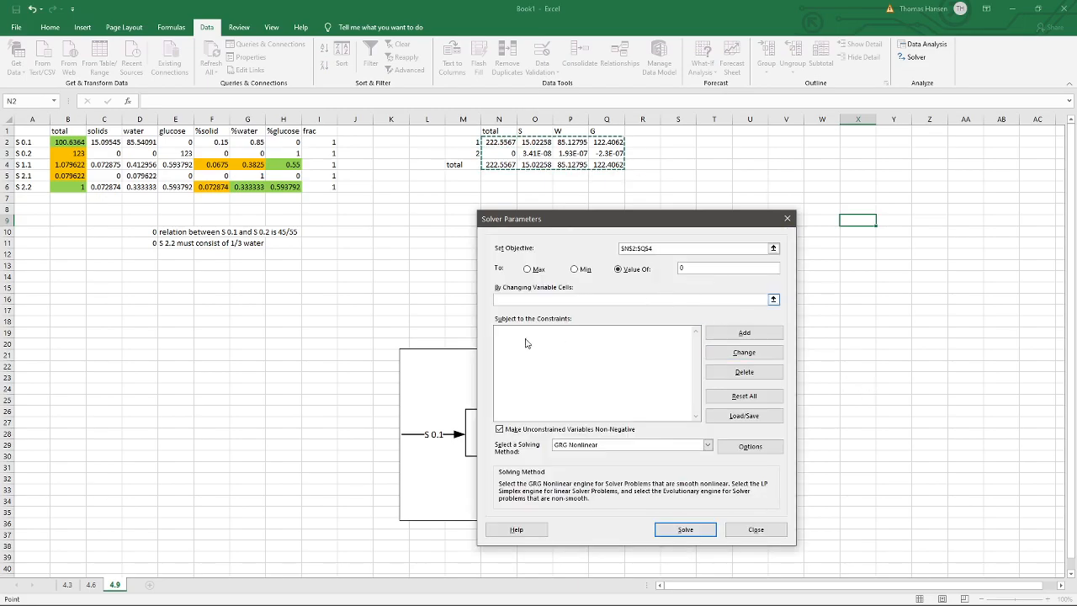
- Set the Solver's changing variable cells to the orange cells B3:B5, F4:G4 and F6
left_click(774, 299)
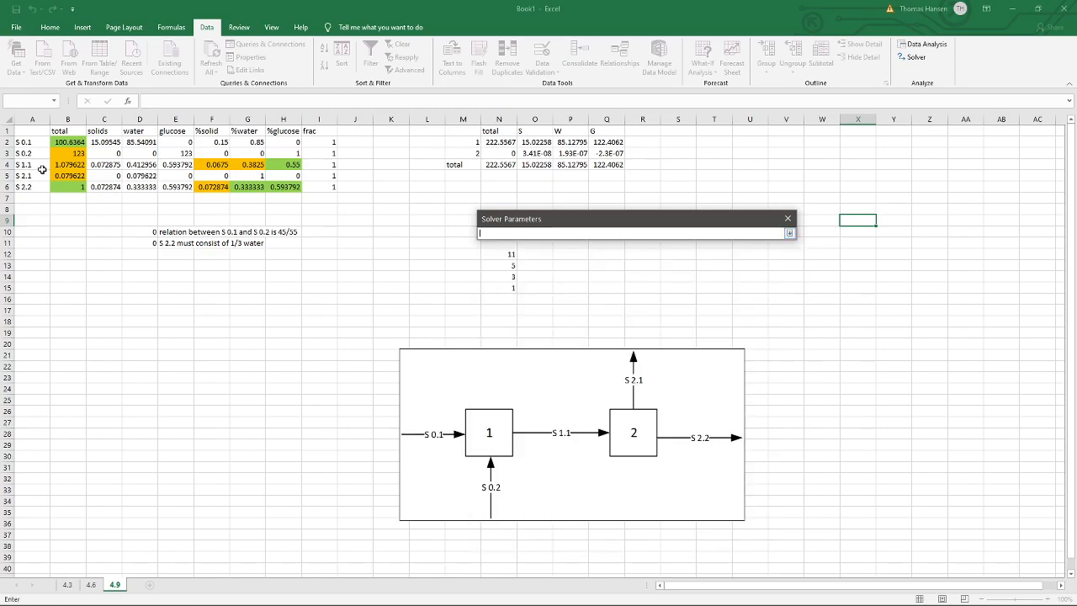
left_click_drag(74, 154, 71, 170)
left_click_drag(221, 165, 246, 165)
left_click(206, 187, "ctrl")
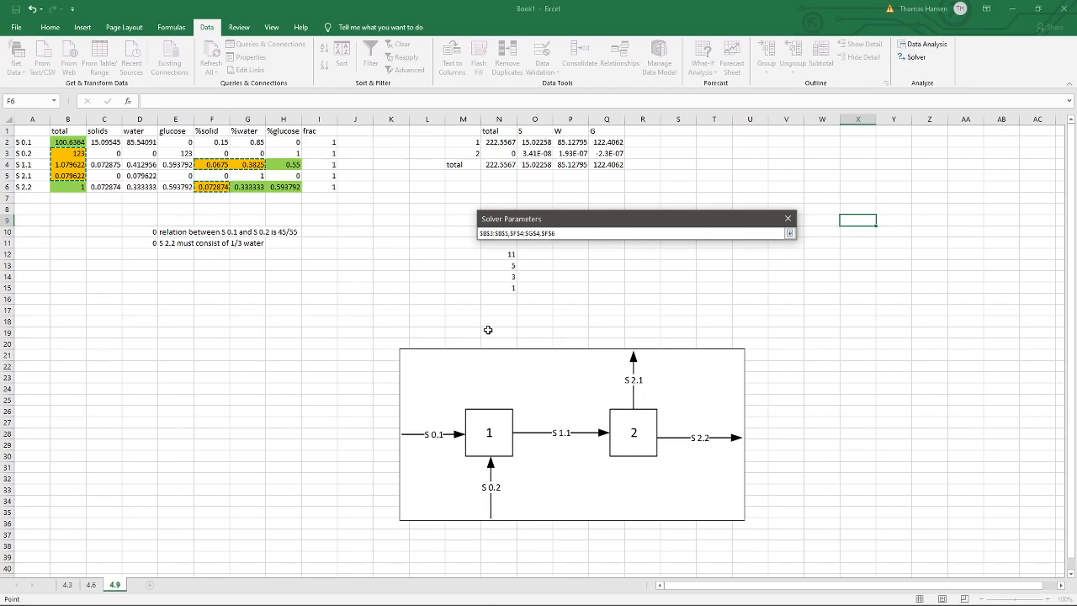
key("Return")
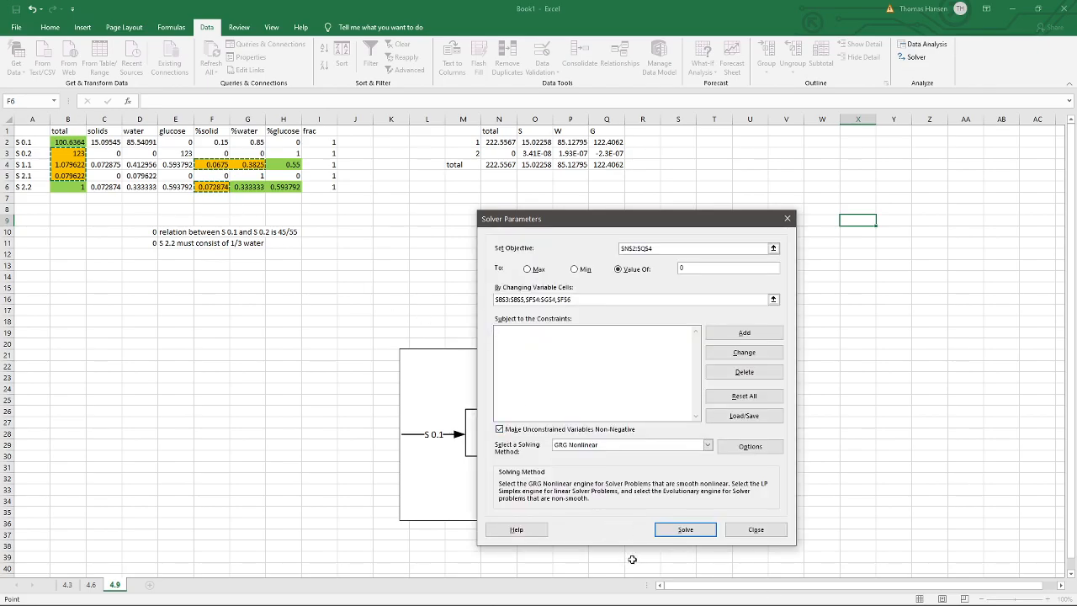
- Try to solve with the range objective, and set the Solver objective to the single cell N2
left_click(686, 532)
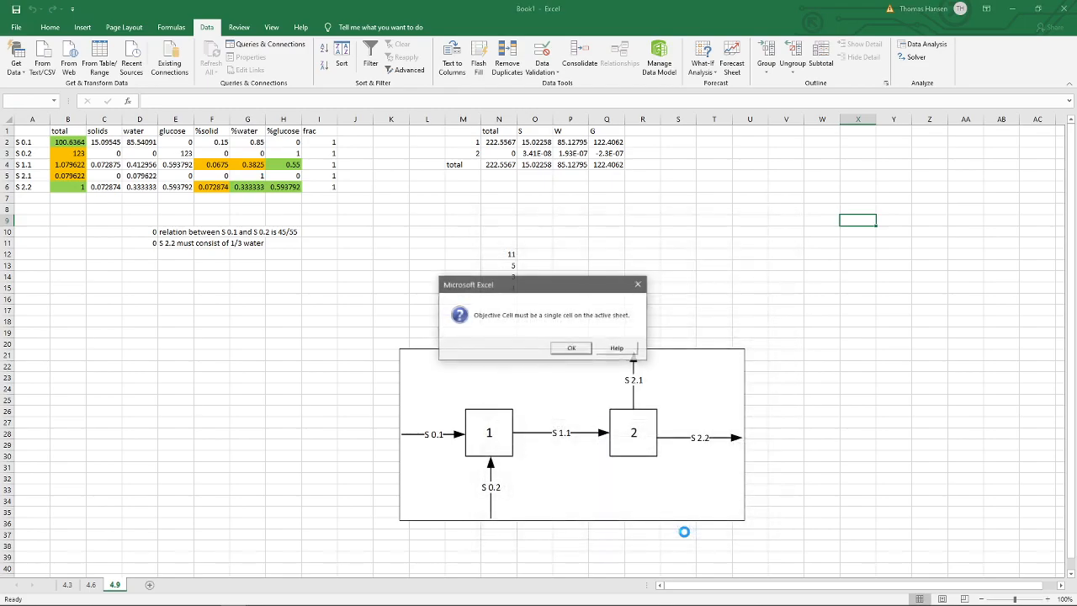
left_click(571, 349)
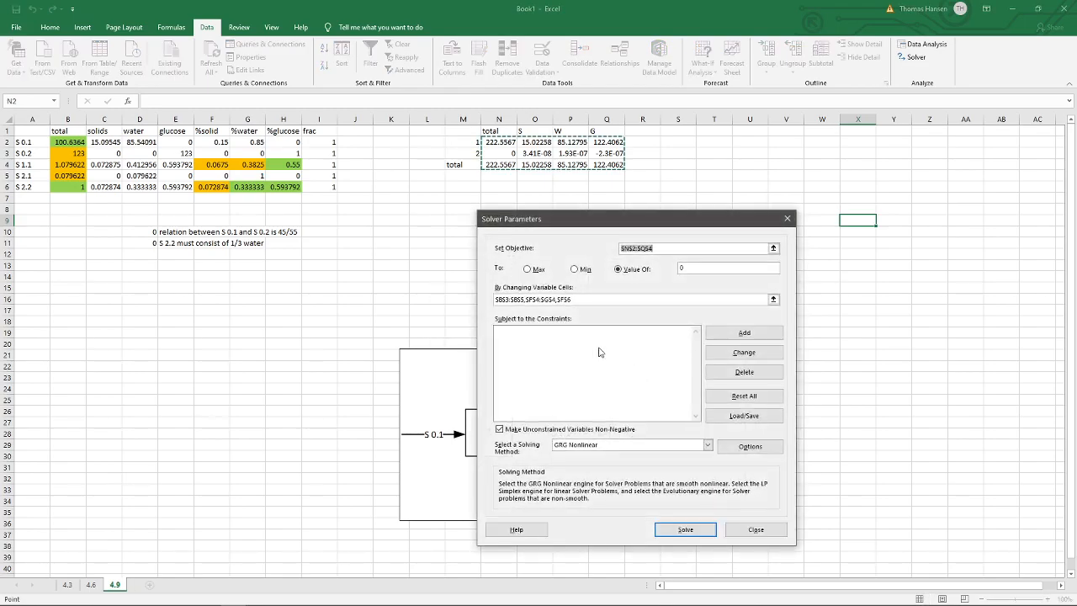
left_click(774, 249)
left_click(499, 142)
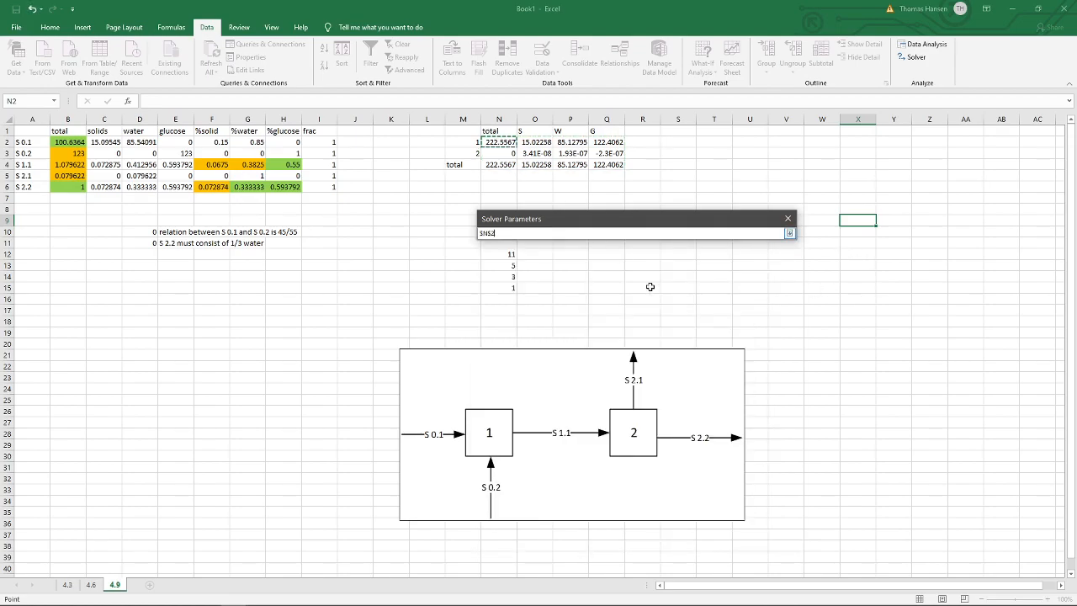
key("Return")
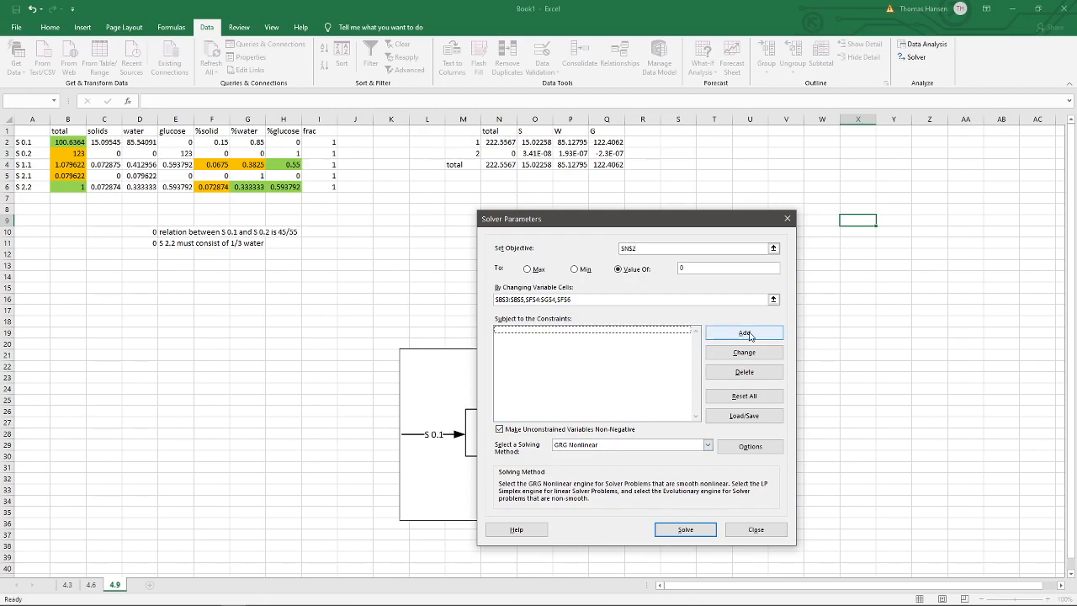
- Add a Solver constraint that the balance cells N2:Q4 equal 0
left_click(746, 335)
left_click_drag(500, 142, 630, 174)
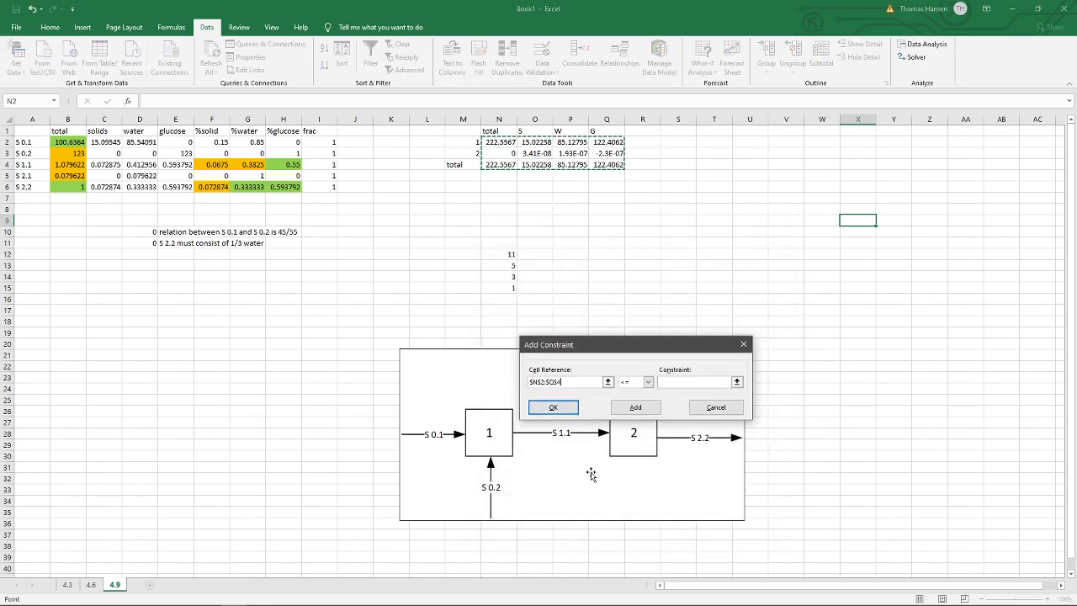
left_click(648, 382)
left_click(627, 400)
left_click(682, 382)
type("0")
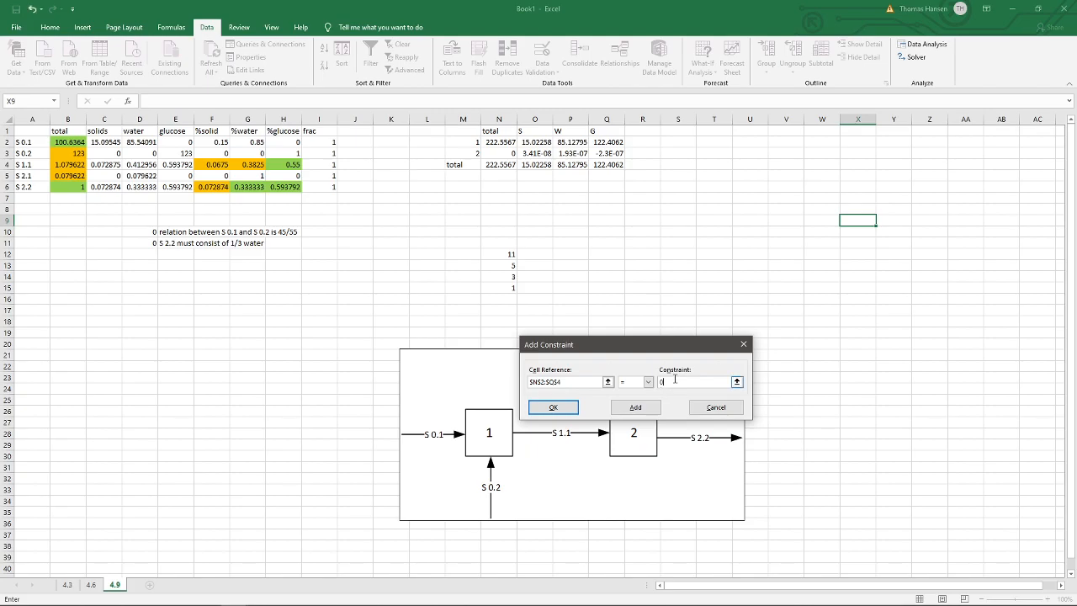
left_click(563, 407)
- Check the objective and constraint, run Solver, and keep its solution
left_click_drag(562, 218, 425, 224)
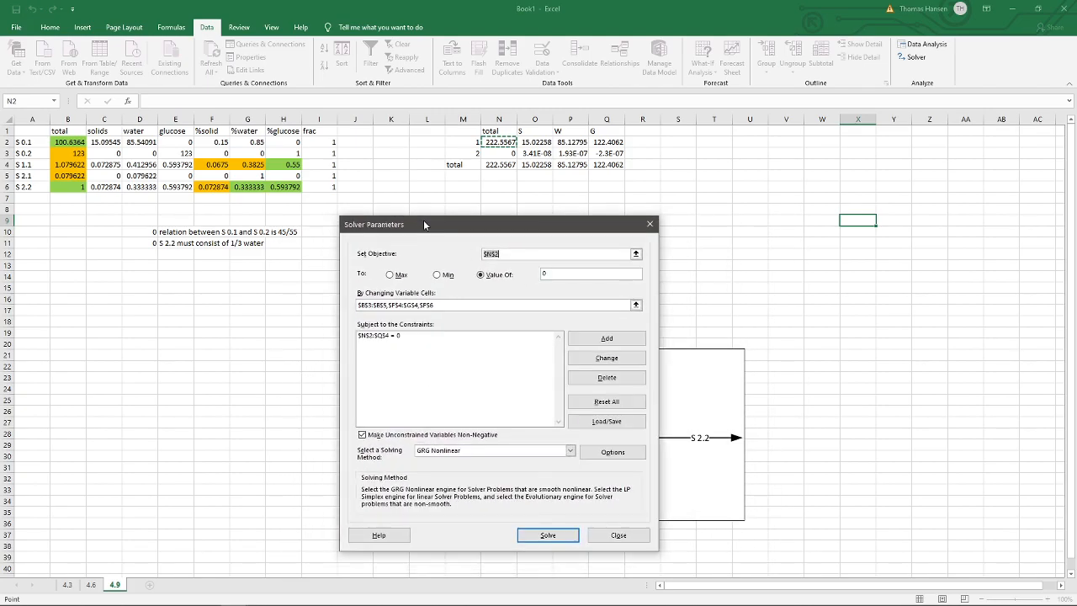
left_click(500, 252)
left_click(376, 336)
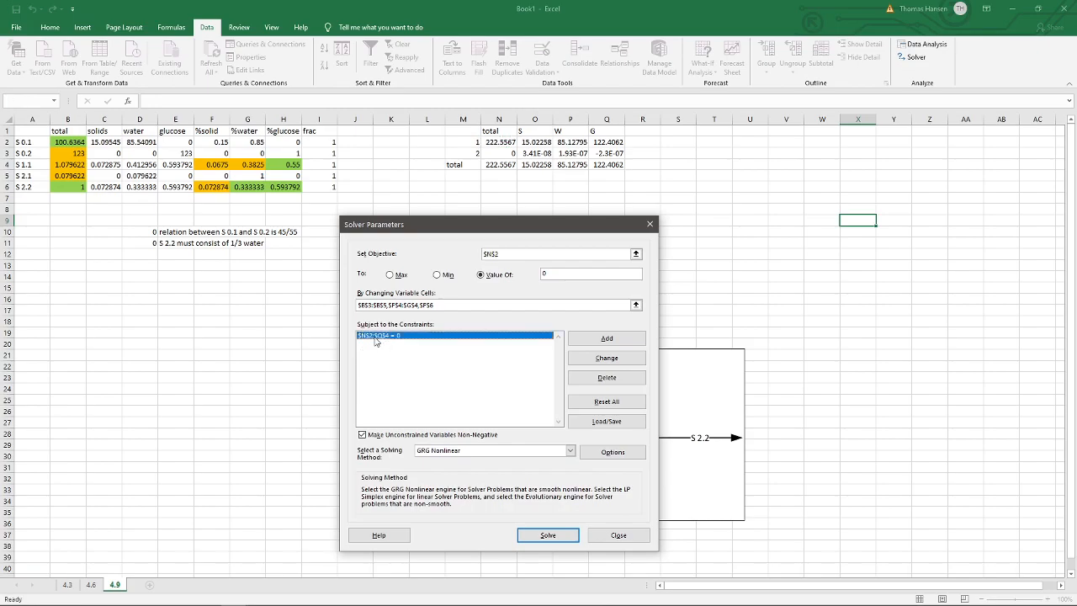
left_click(548, 536)
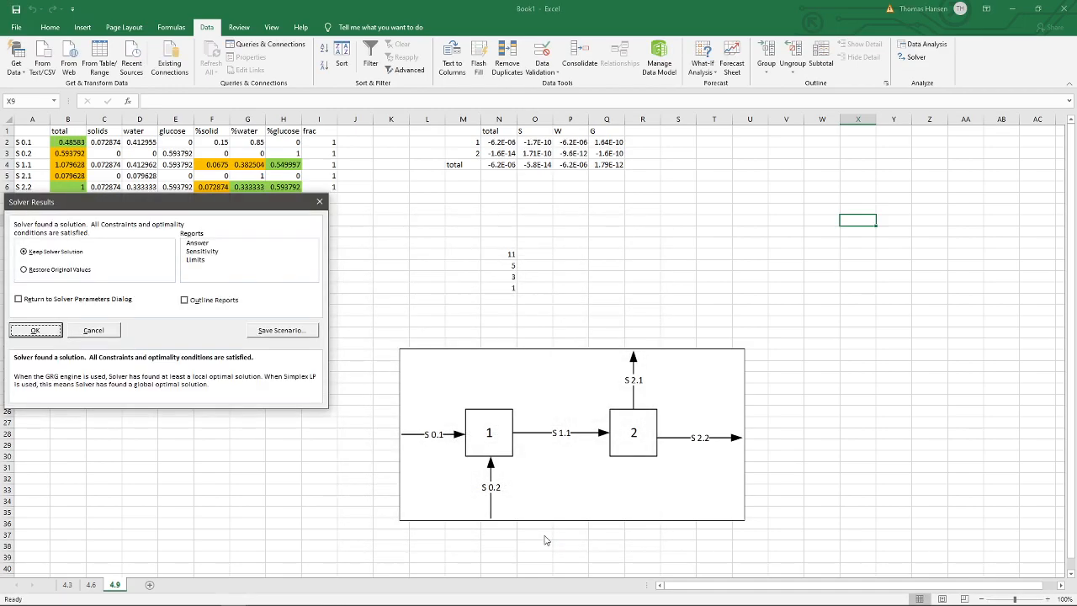
left_click(37, 331)
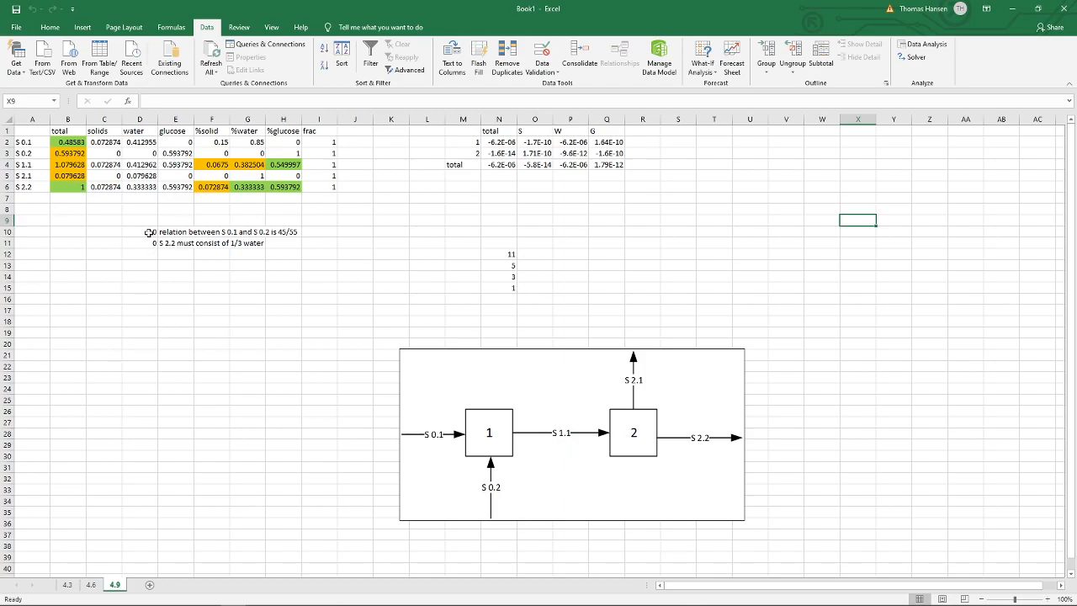
- Check the S 0.1 total formula in B2 and the constraint notes in E10 and E11
left_click(72, 144)
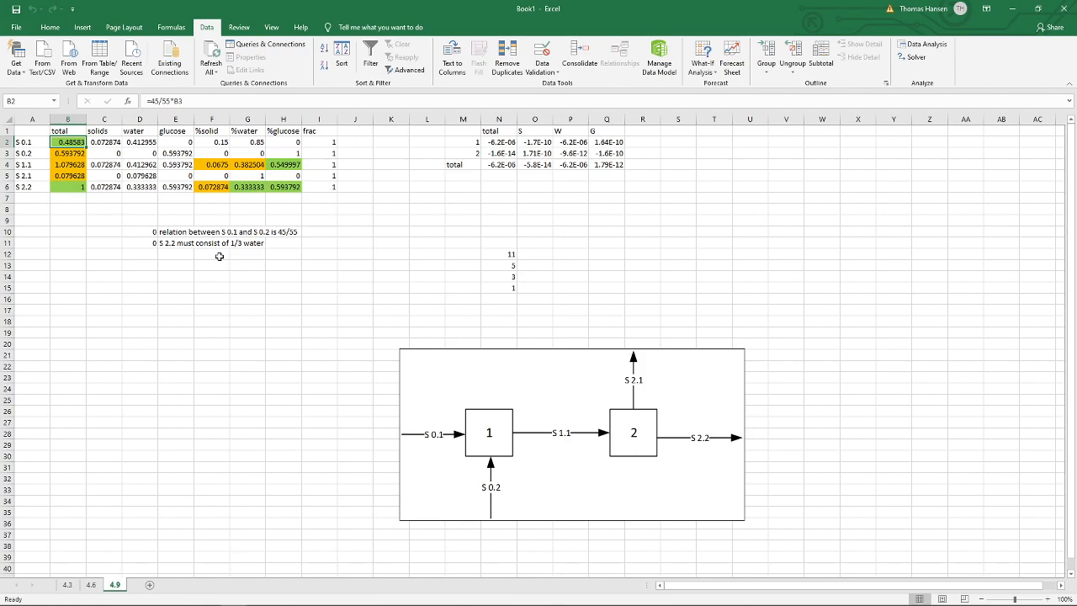
left_click(204, 381)
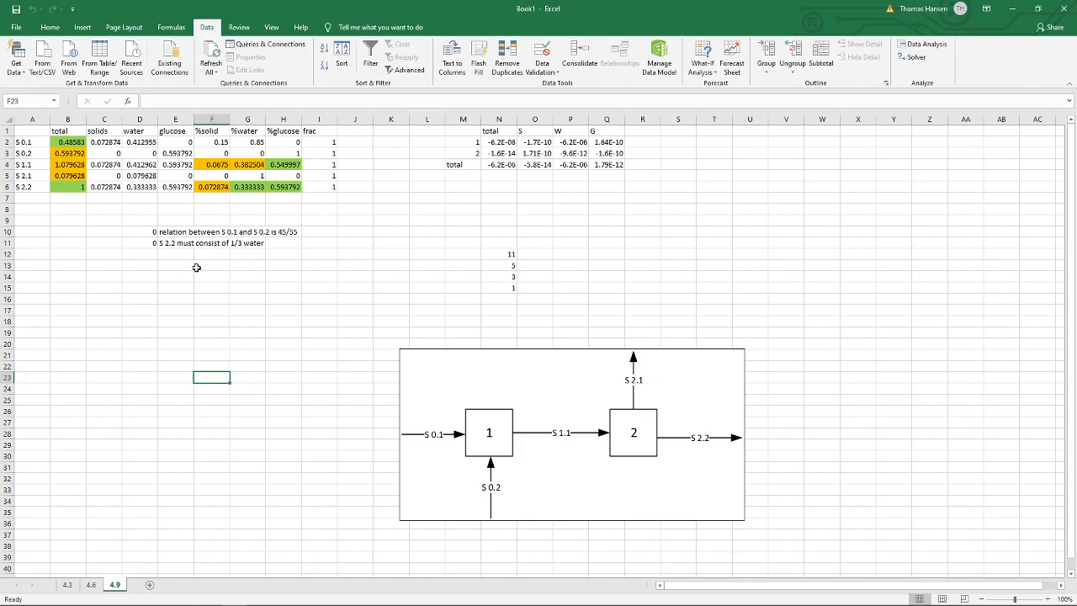
left_click(175, 232)
left_click(186, 242)
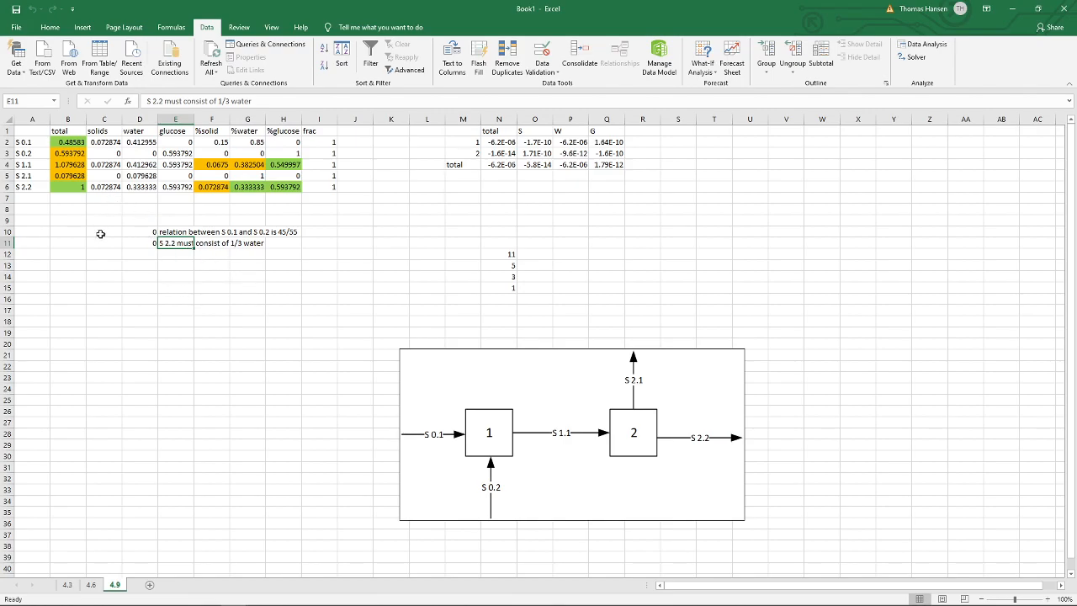
- Clear the constraint formulas and their notes from D10:H12
left_click_drag(128, 234, 301, 258)
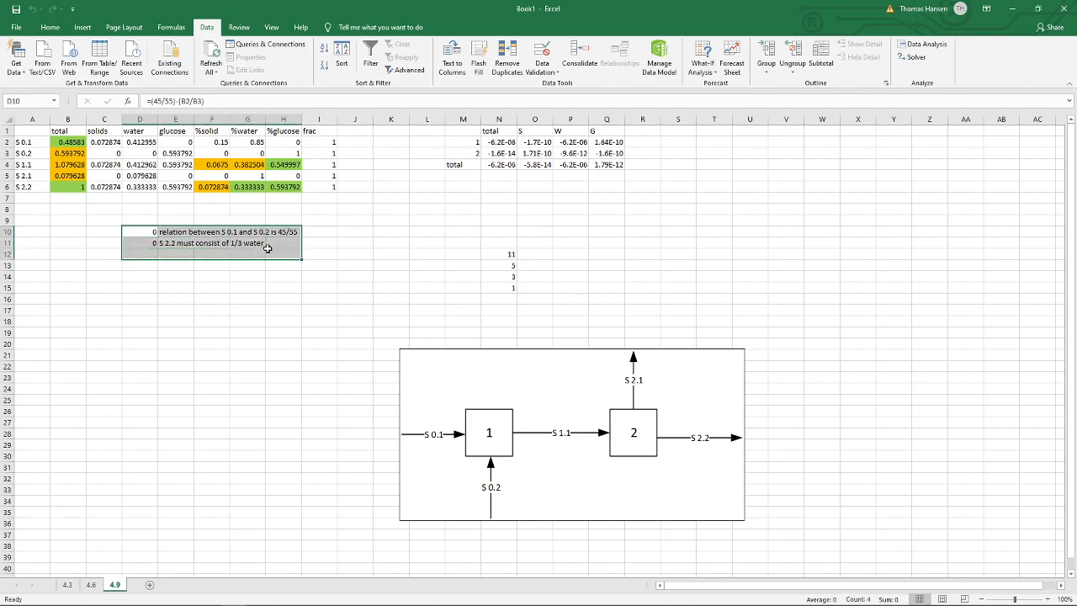
key("Delete")
left_click(190, 312)
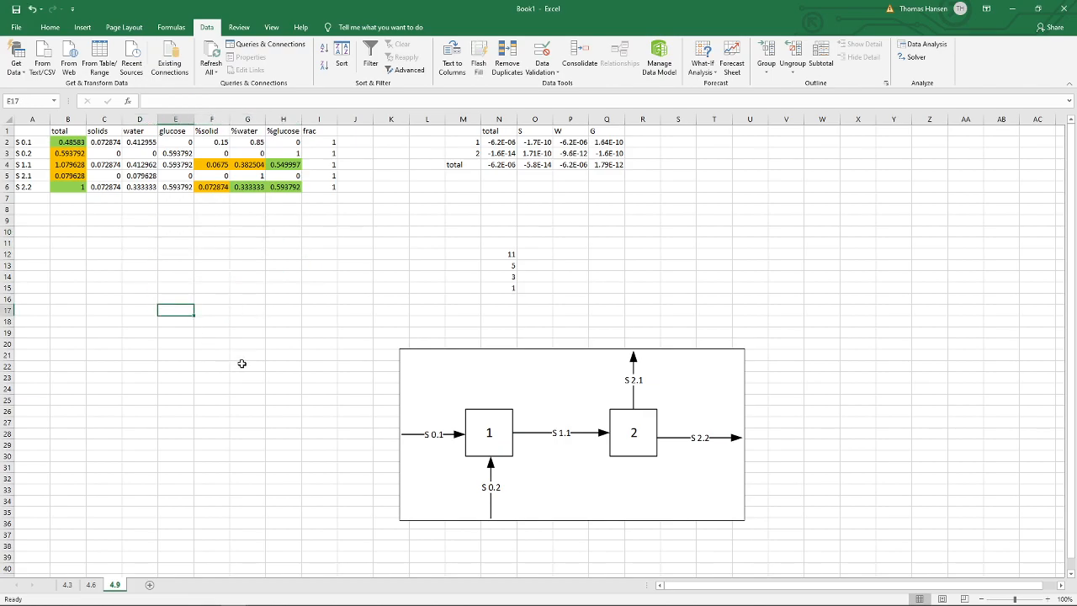
- Review the S 0.1 total formula in B2, and undo the clearing of D10:H12
left_click(60, 142)
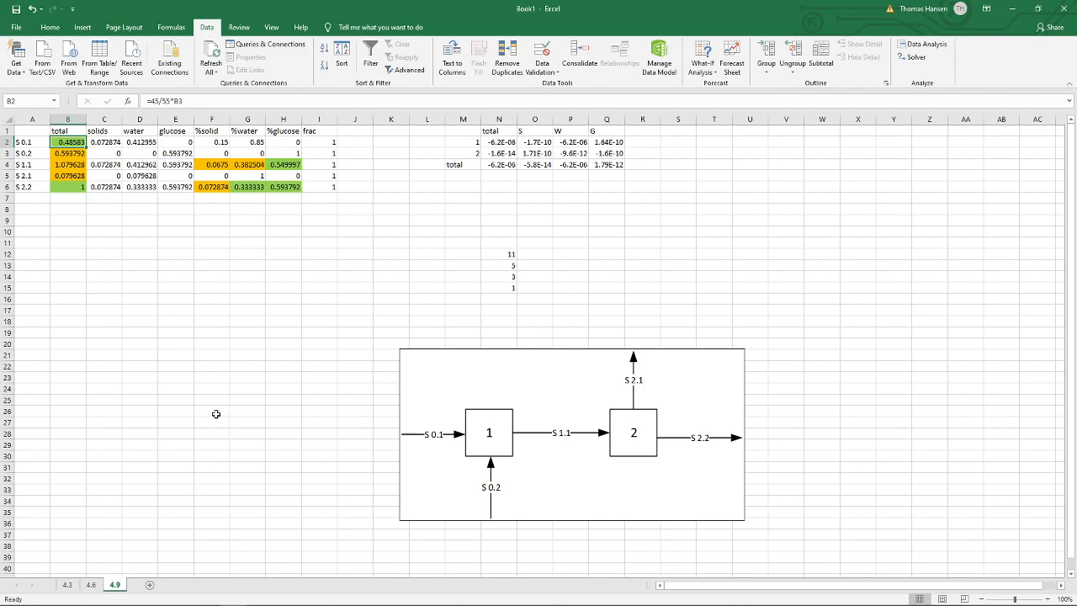
left_click(206, 101)
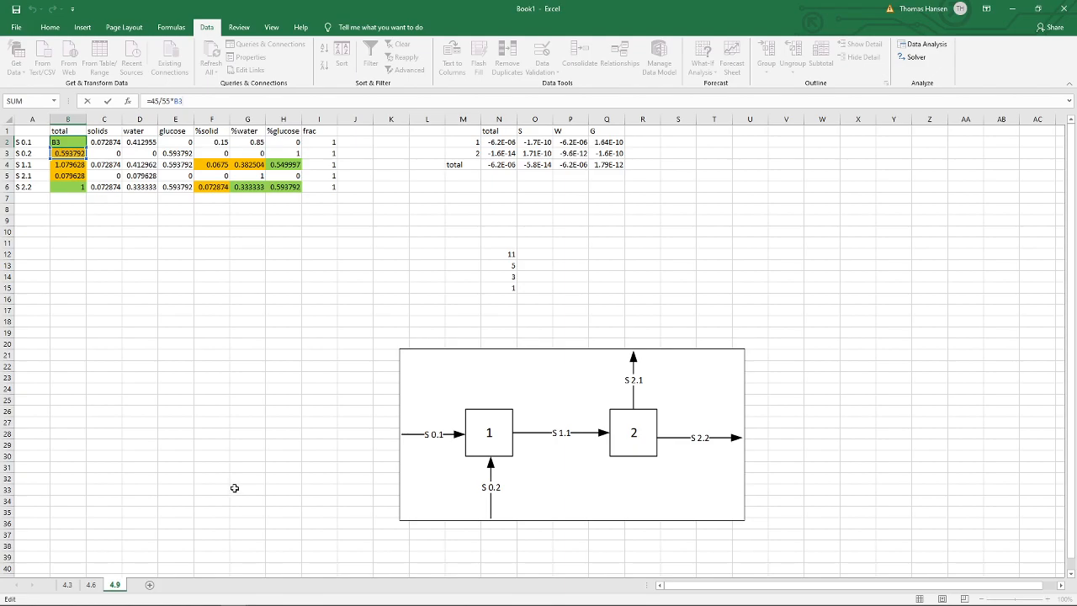
key("Escape")
left_click(181, 332)
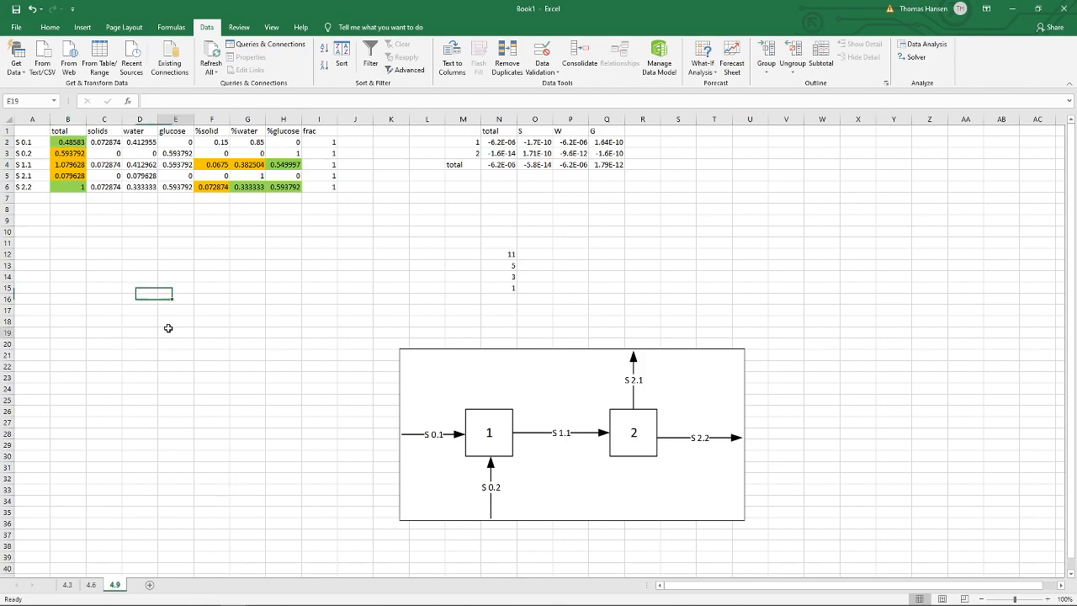
key("ctrl+z")
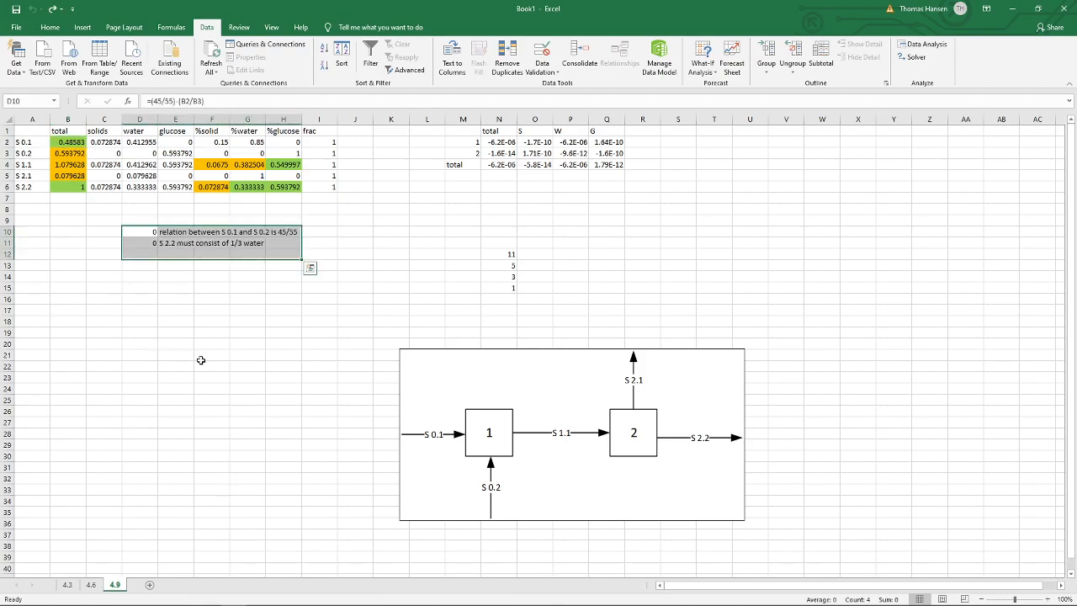
left_click(210, 357)
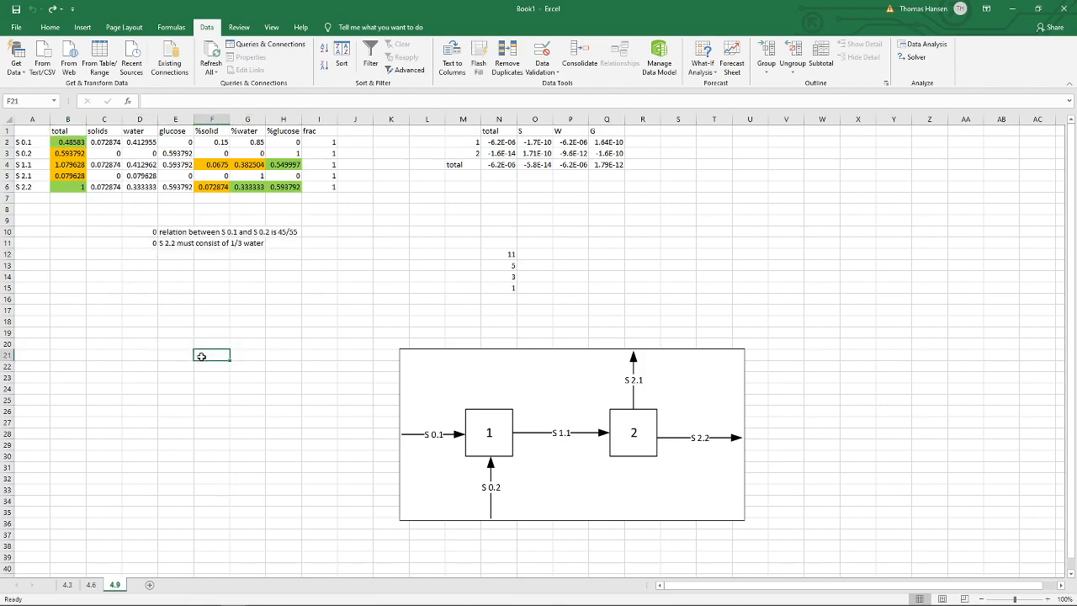
- Append "this means m0.1=45/55*m0.2" to the end of the S 0.1 and S 0.2 relation note in E10
left_click(175, 232)
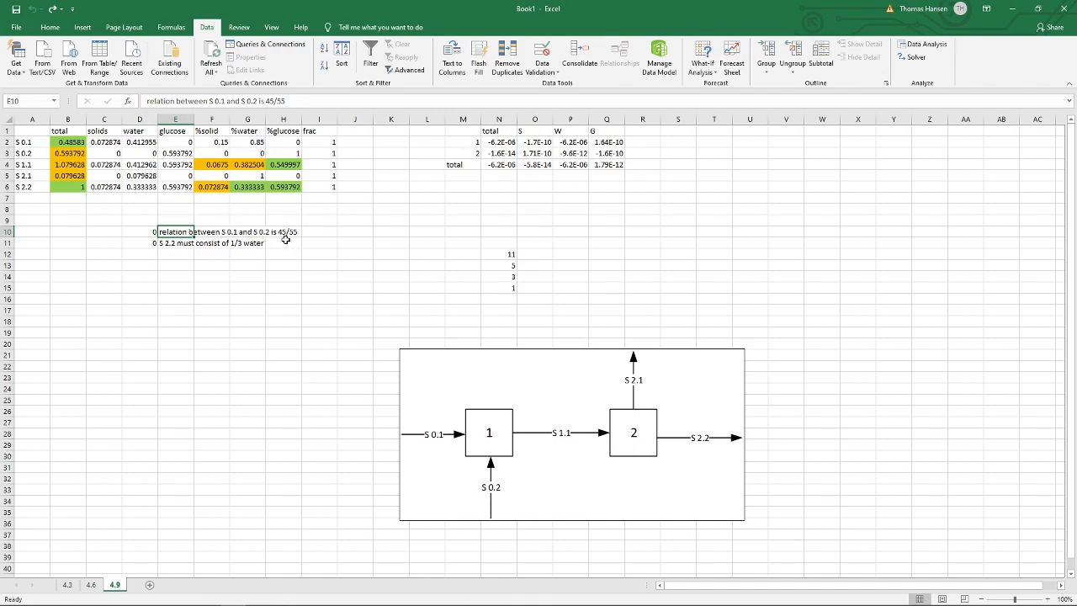
key("F2")
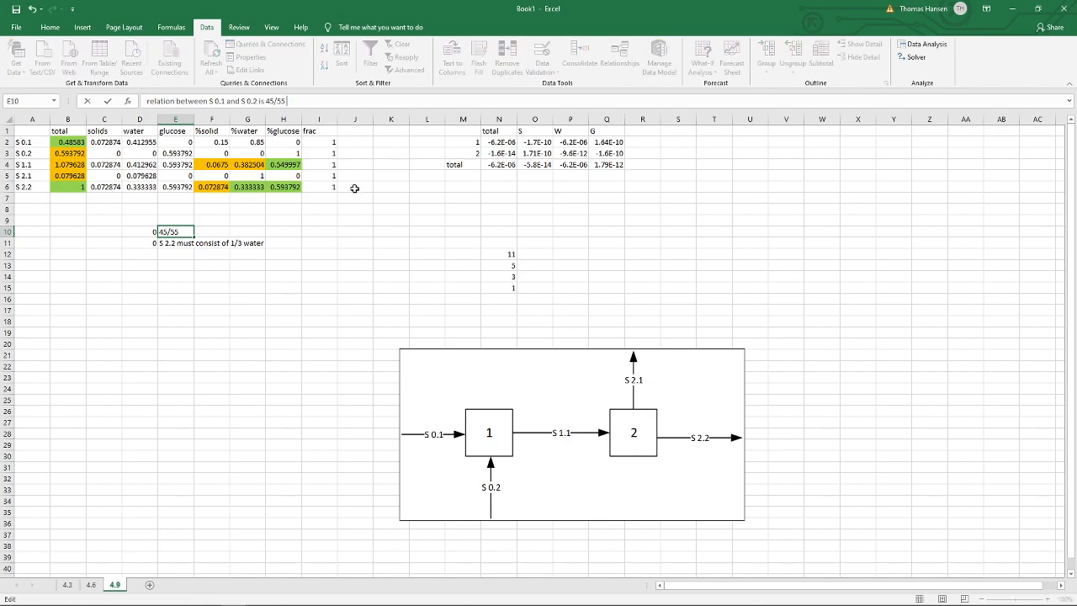
type("this means m")
type("0.1=45/55*m0.2")
key("Return")
key("Up")
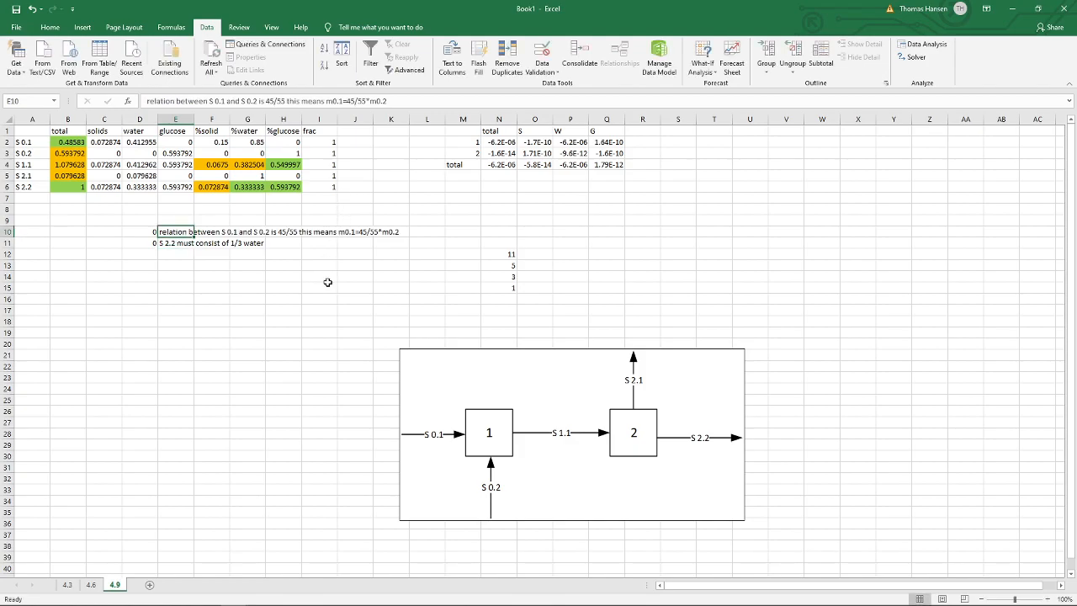
- Examine the ratio constraint formula in D10 and the total entries for S 0.1, S 0.2 and S 2.2 in column B
left_click(140, 229)
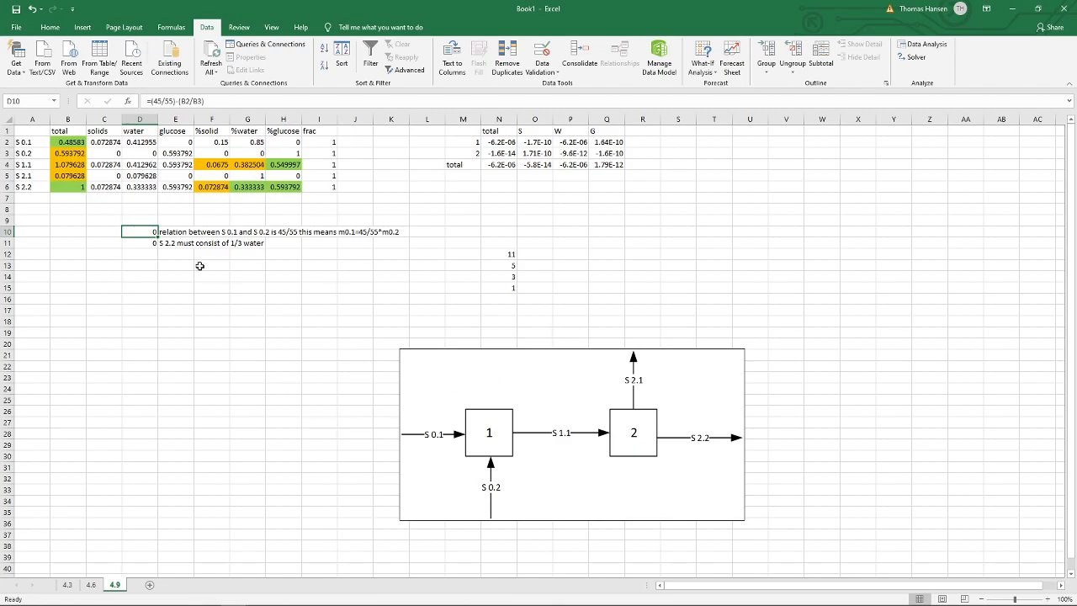
left_click(79, 187)
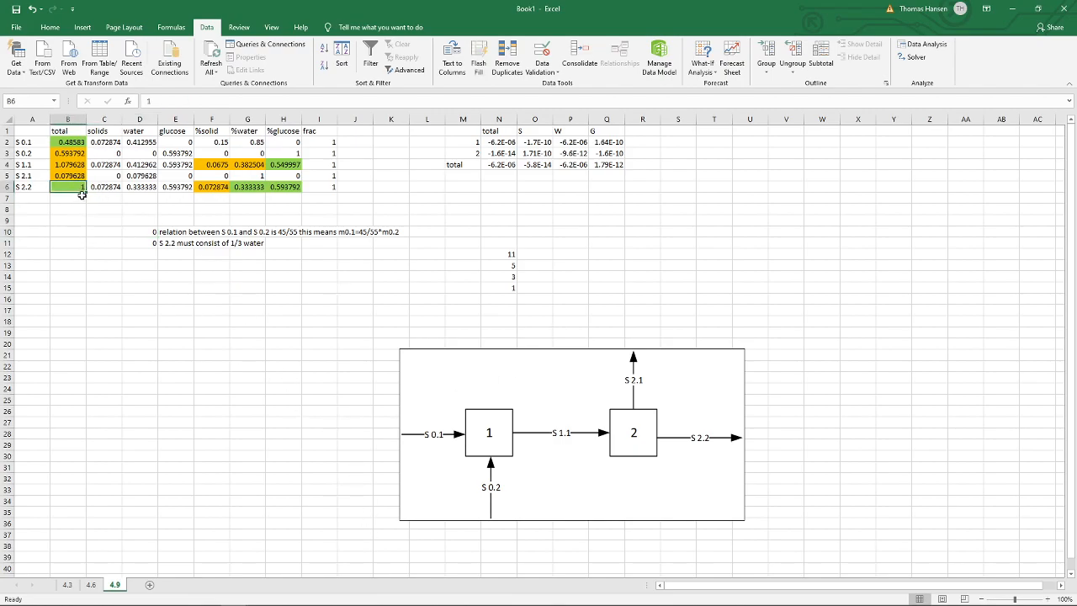
left_click(67, 145)
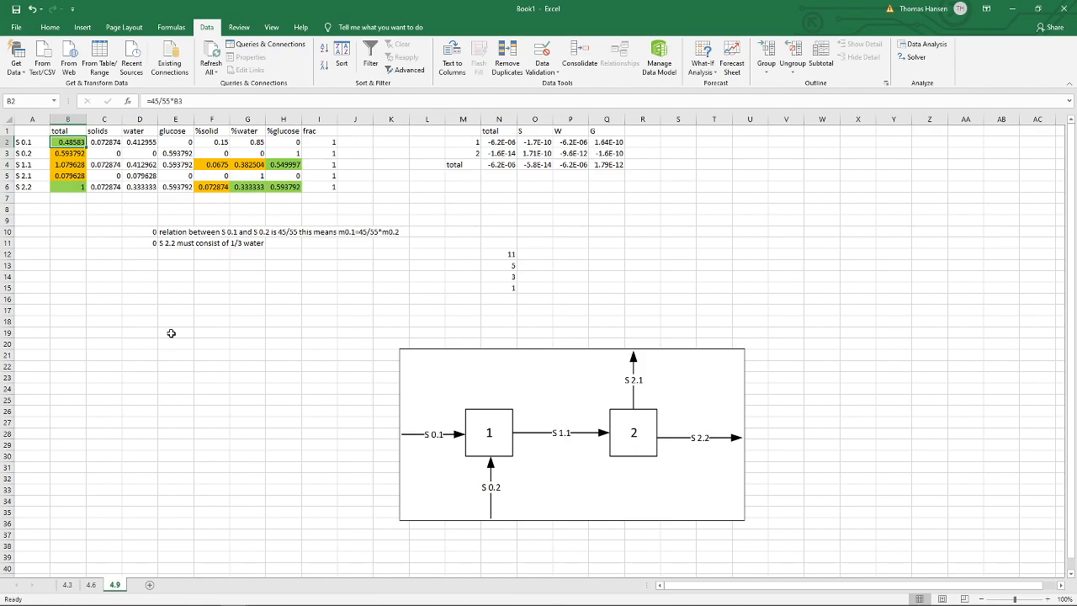
left_click(71, 153)
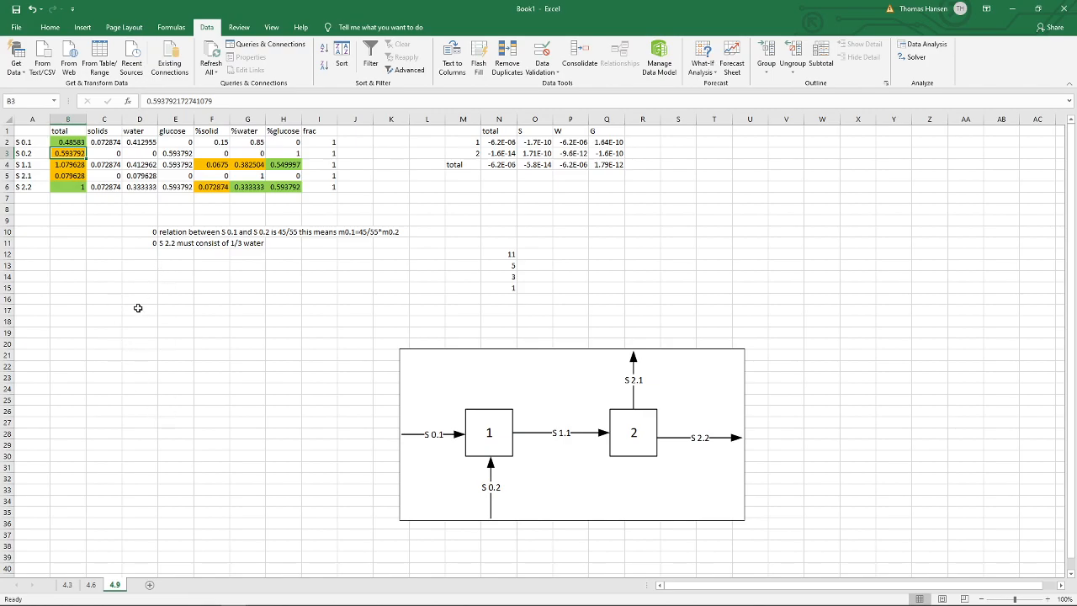
left_click(85, 296)
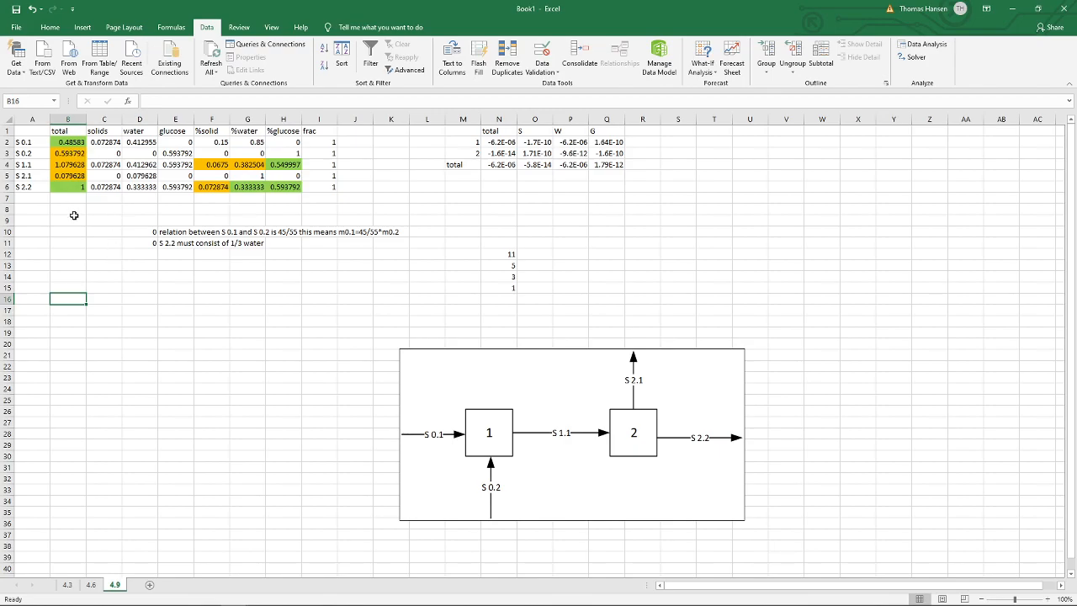
left_click(65, 186)
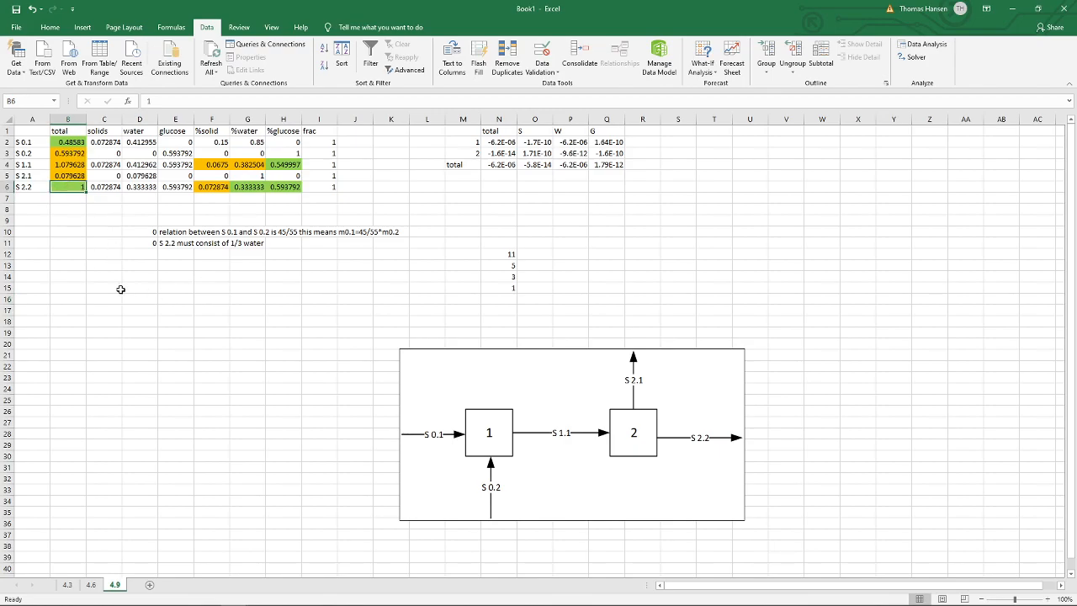
key("Up")
key("Up")
key("Up")
key("Up")
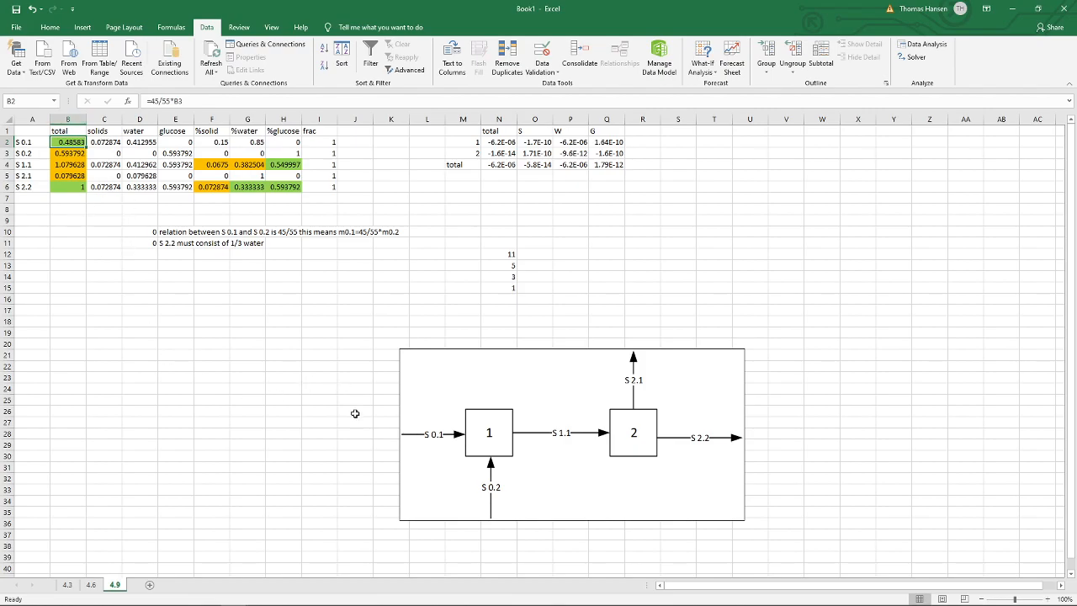
left_click(226, 323)
left_click(77, 283)
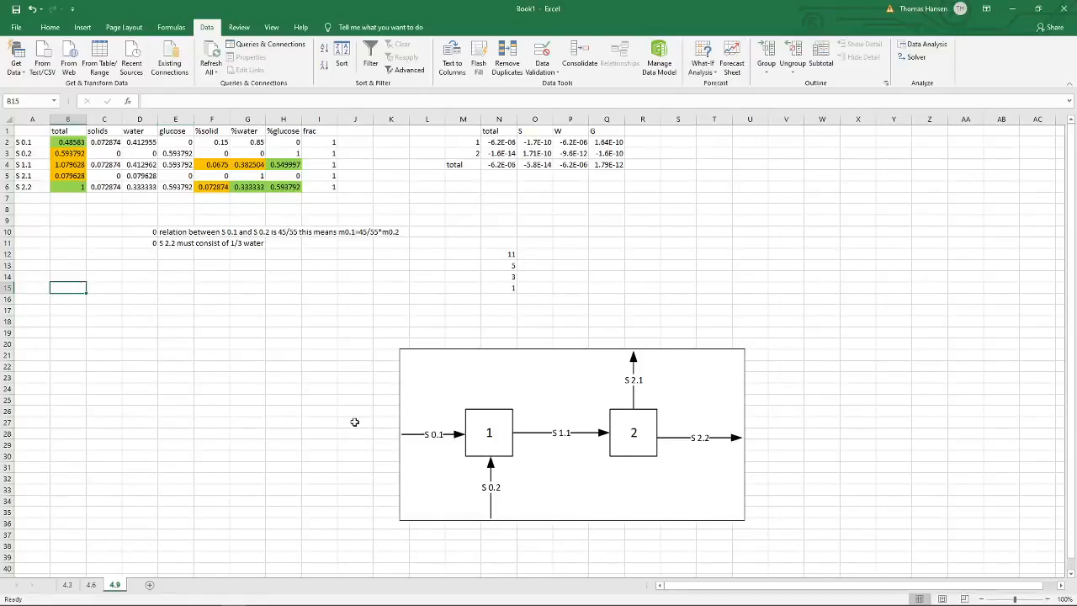